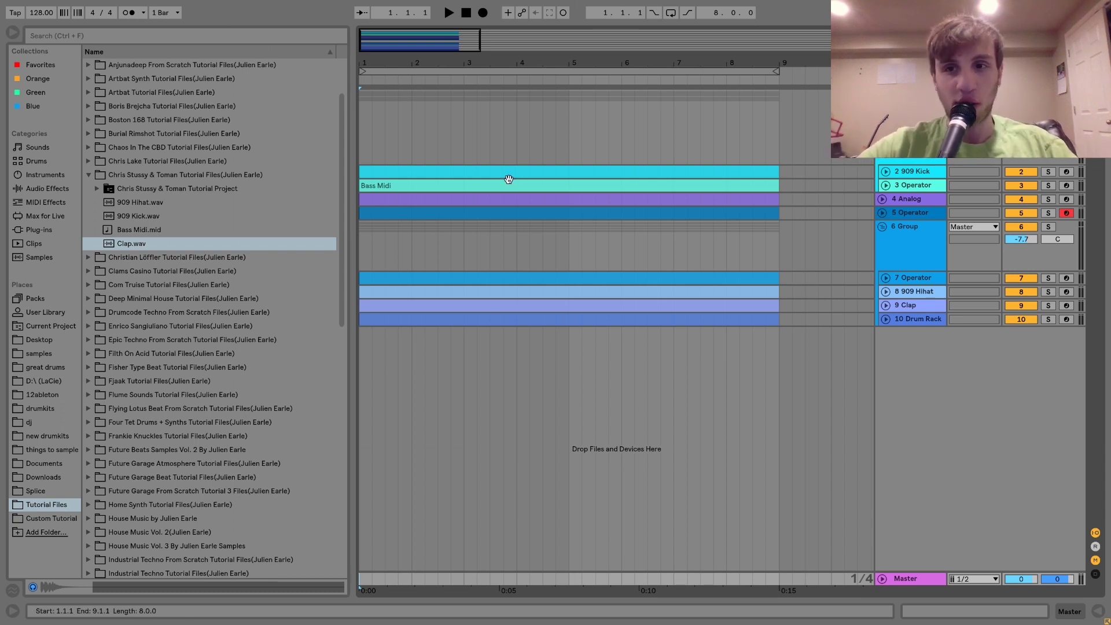
# - Solo the 909 Kick track, audition it, and unfold the track with its device chain shown
pyautogui.click(912, 173)
pyautogui.click(1049, 172)
pyautogui.press('space')
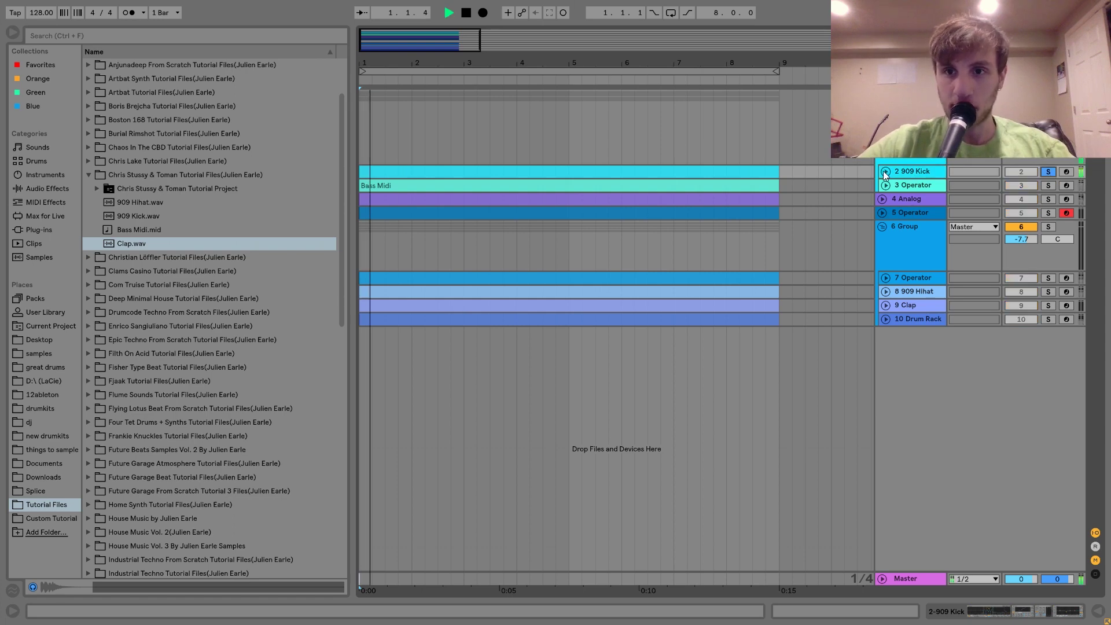
pyautogui.click(885, 172)
pyautogui.doubleClick(922, 171)
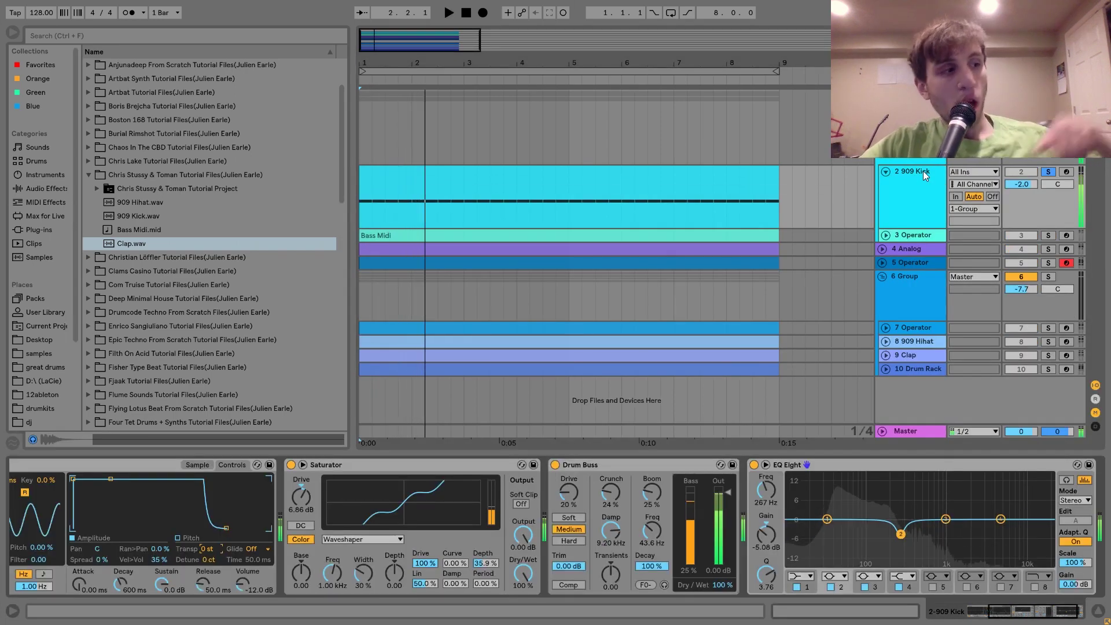
pyautogui.press('space')
# - Examine the 909 Kick device chain, from the sampler through Saturator and Drum Buss to EQ Eight
pyautogui.hscroll(-5, 660, 536)
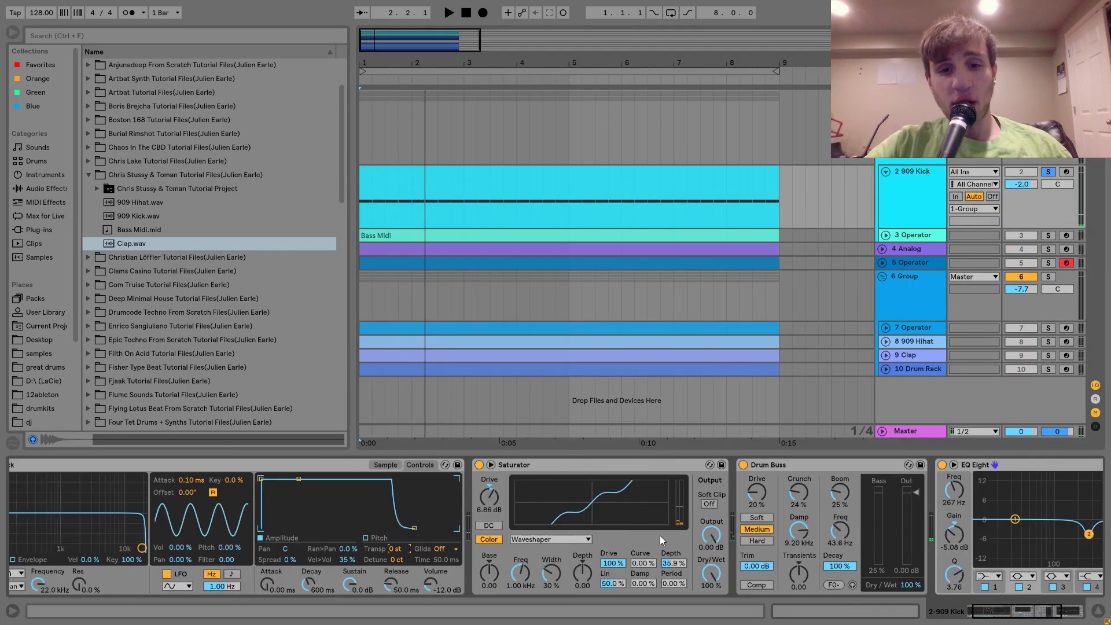
pyautogui.click(441, 465)
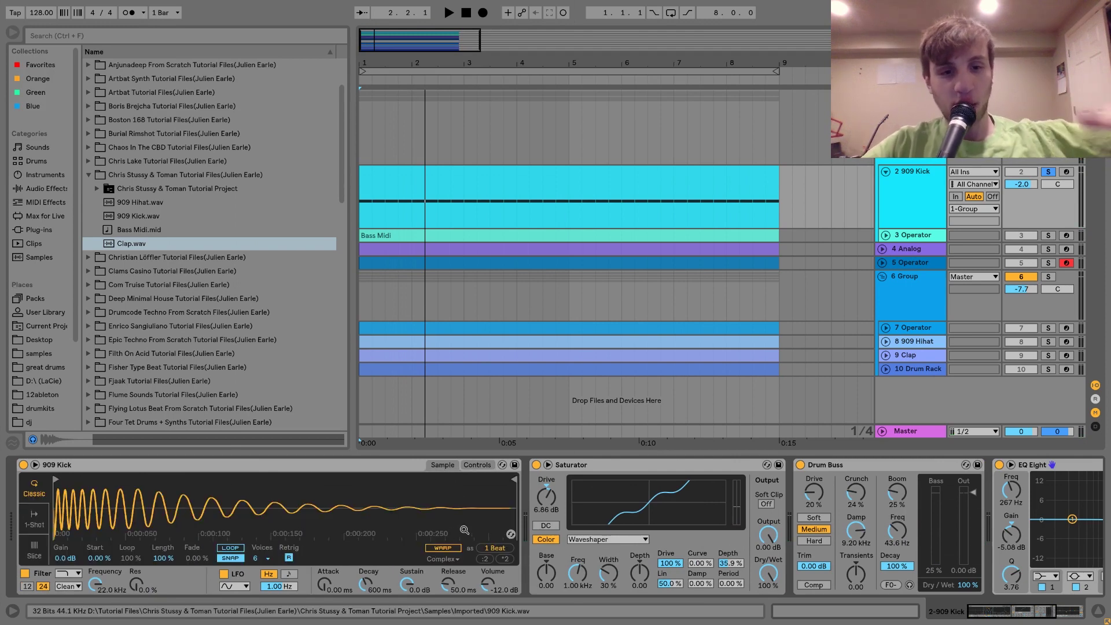
pyautogui.hscroll(3, 505, 514)
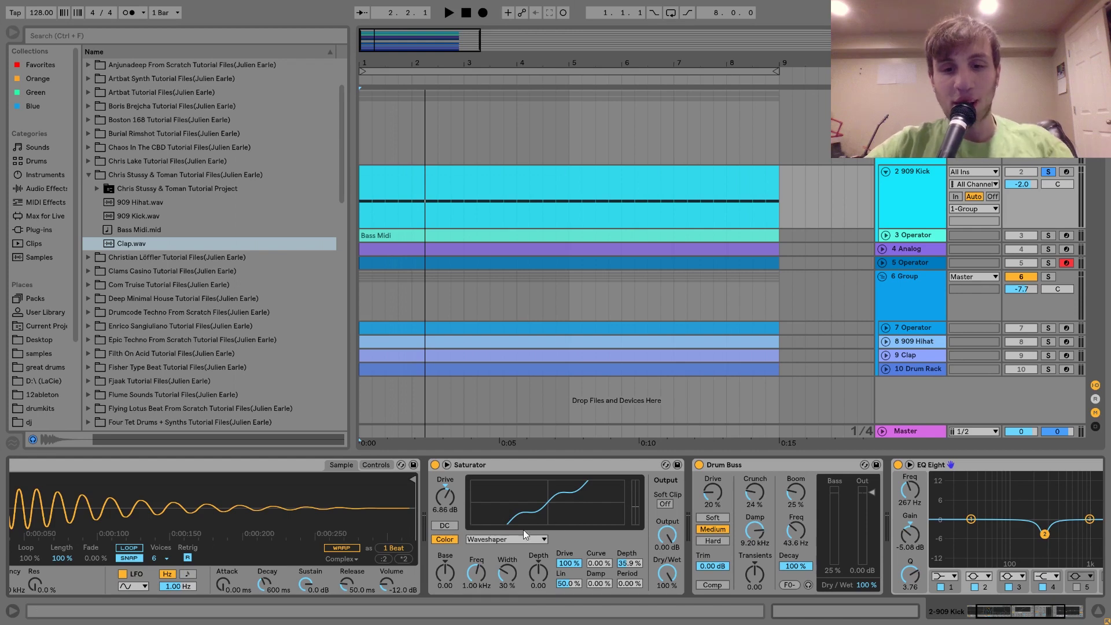
pyautogui.hscroll(6, 616, 505)
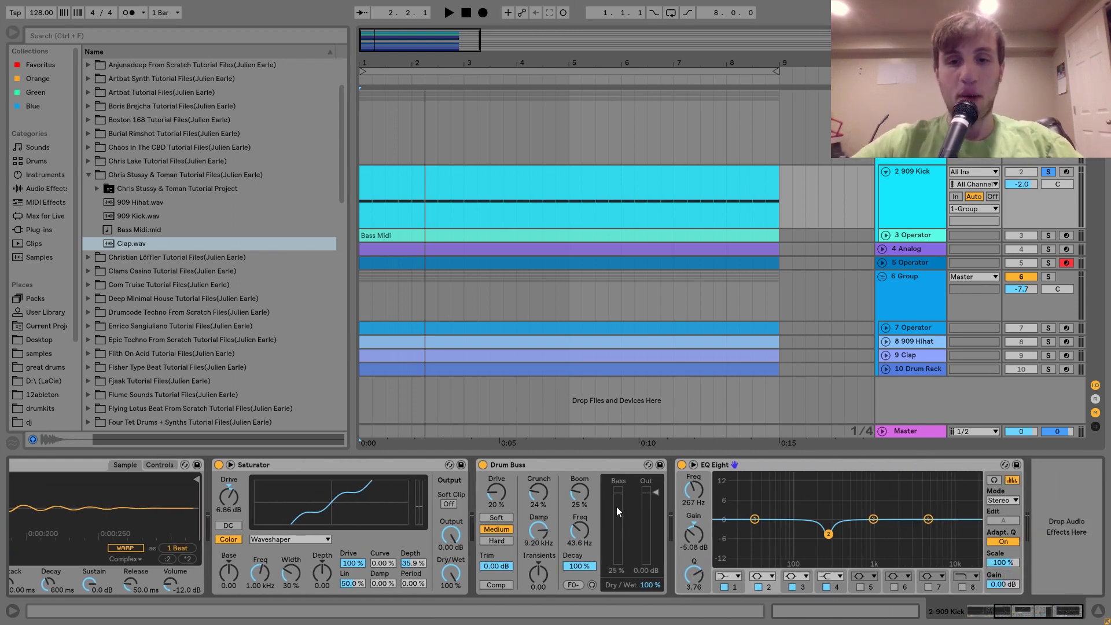
# - Bypass EQ Eight, Drum Buss and Saturator on the 909 Kick track and listen to the unprocessed kick
pyautogui.click(681, 464)
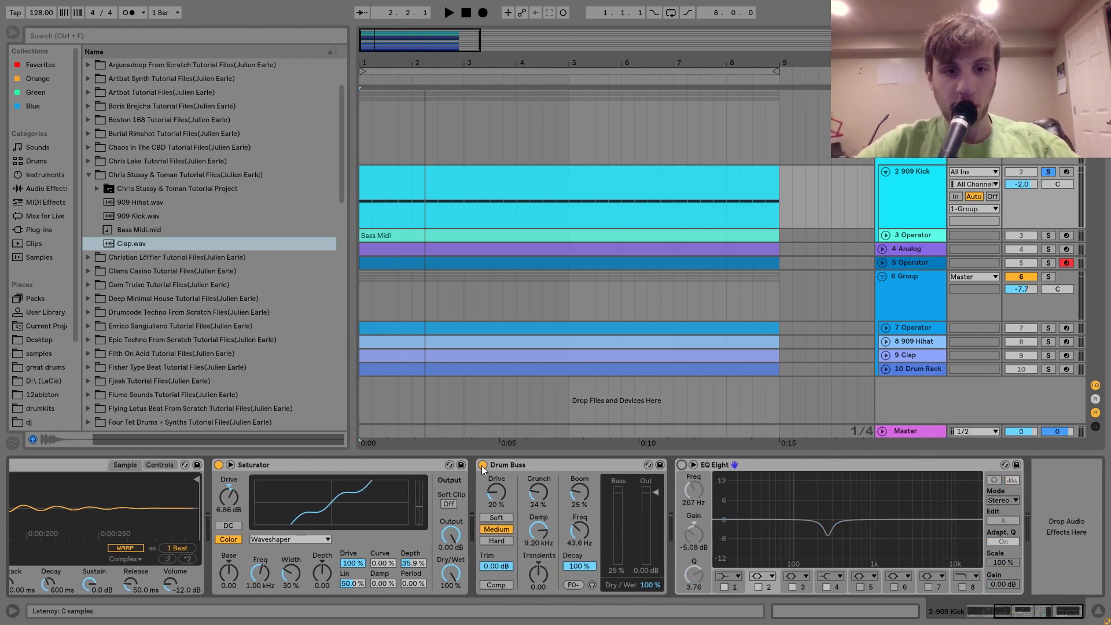
pyautogui.click(483, 464)
pyautogui.click(219, 465)
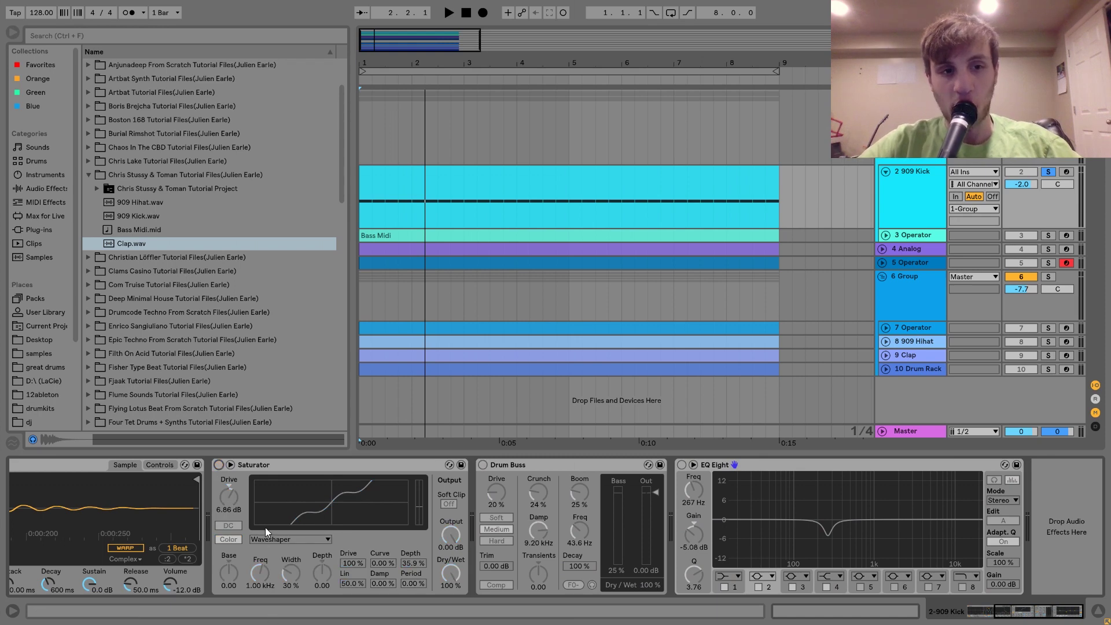
pyautogui.press('space')
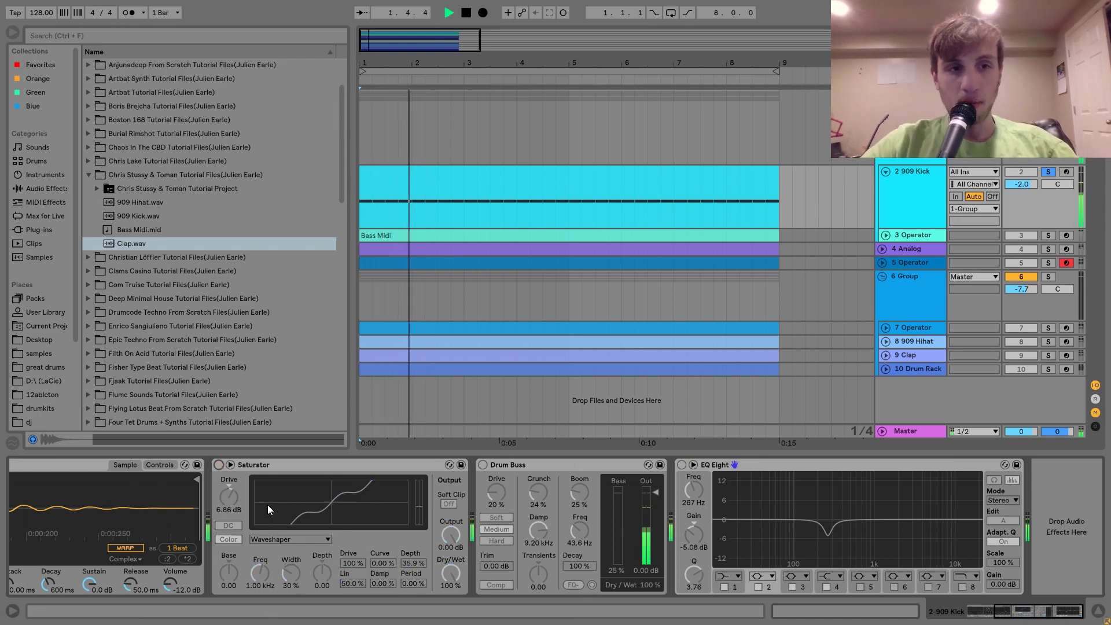
pyautogui.press('space')
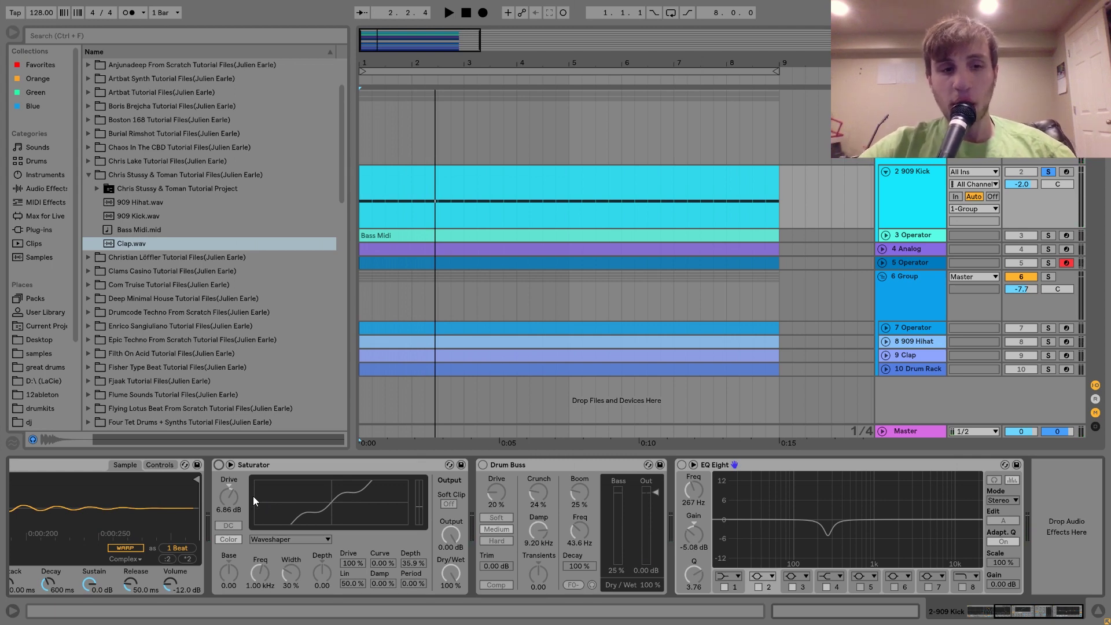
# - Re-enable Saturator on the 909 Kick track and compare the kick with and without it during playback
pyautogui.press('0')
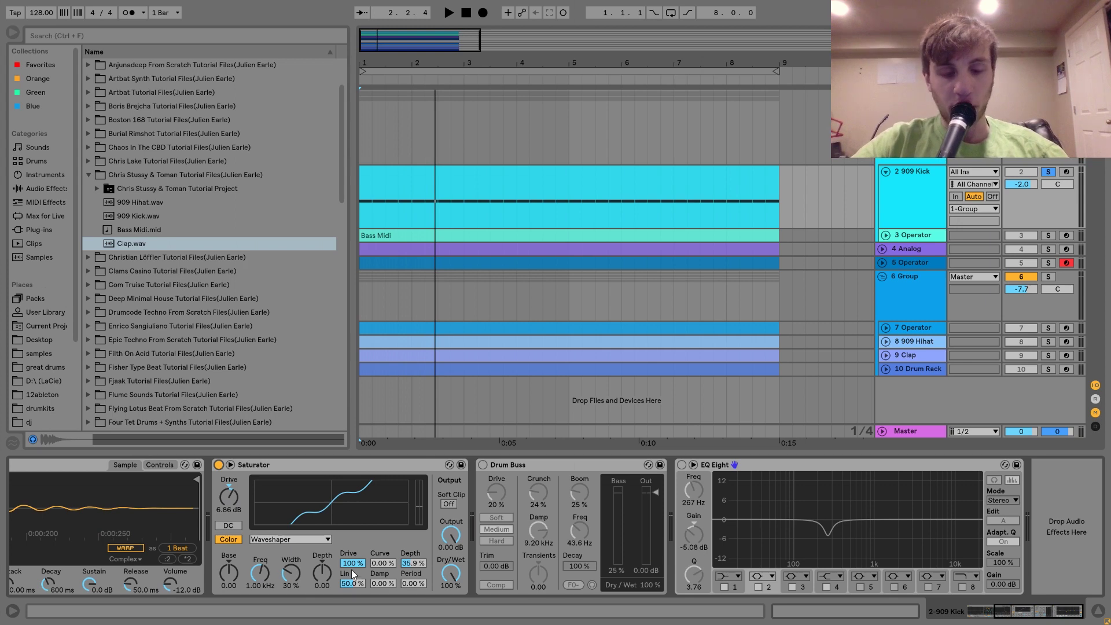
pyautogui.press('space')
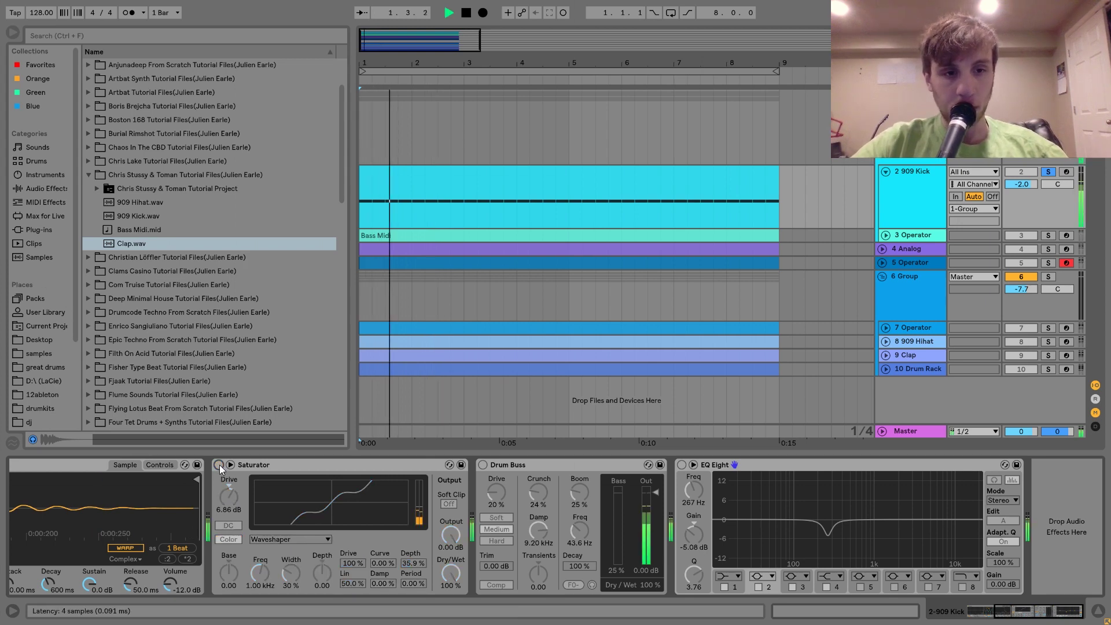
pyautogui.press('space')
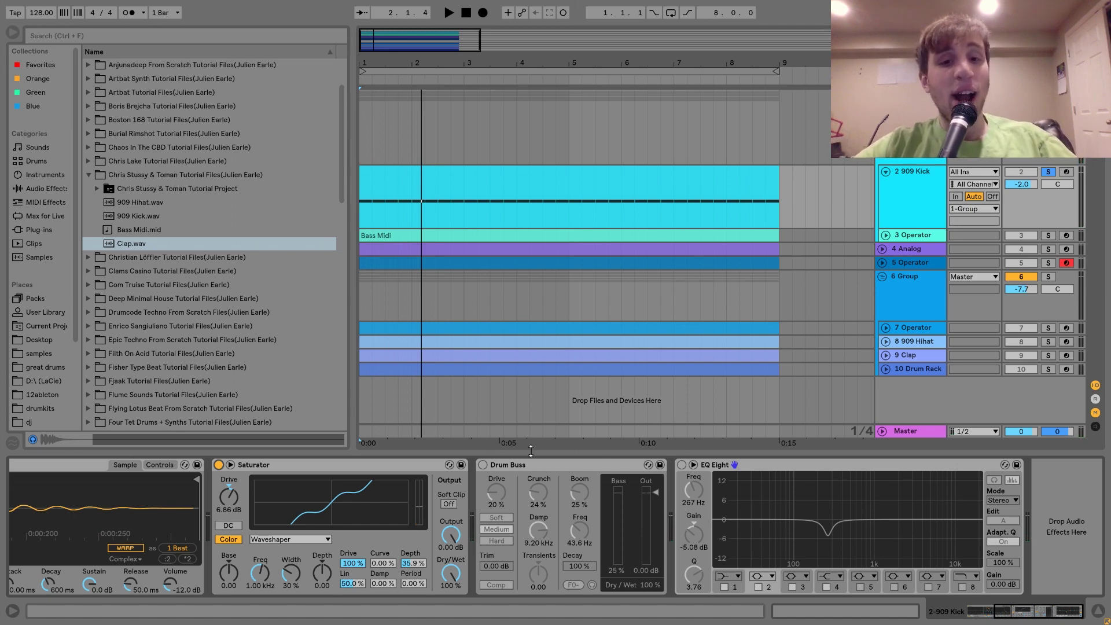
# - Switch Drum Buss back on for the 909 Kick track and listen to its effect
pyautogui.click(484, 464)
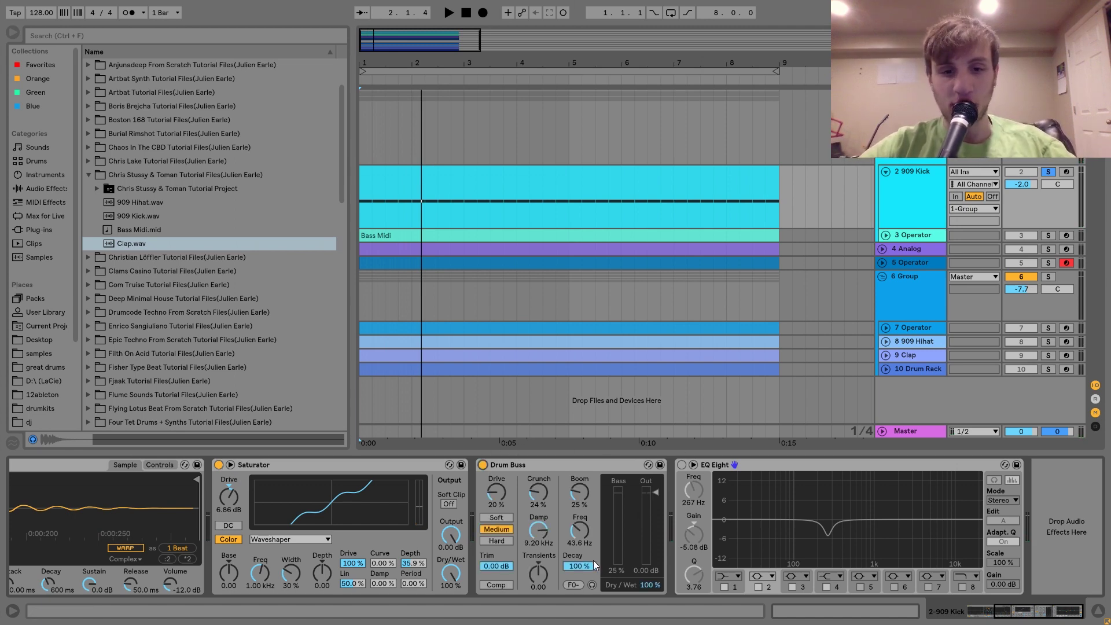
pyautogui.press('space')
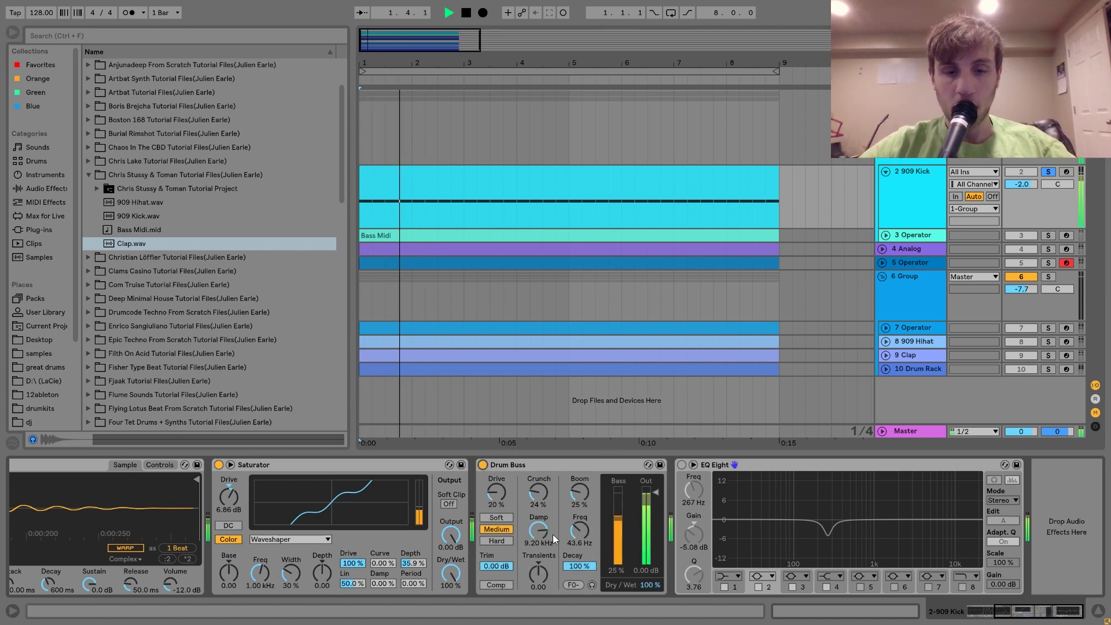
pyautogui.press('space')
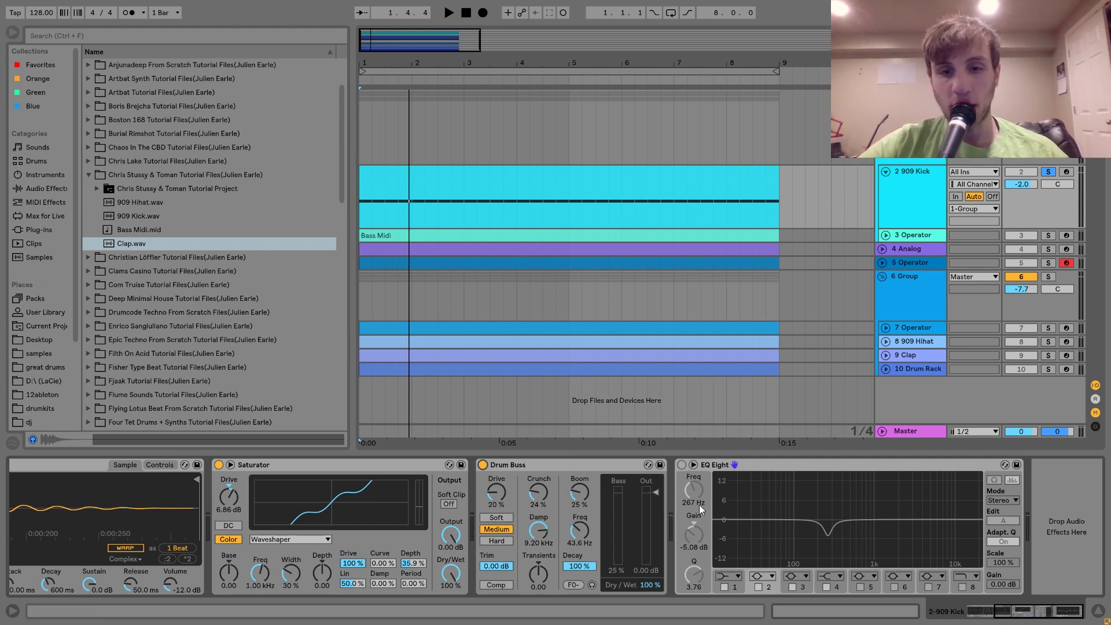
# - Compare the kick with EQ Eight off and on during playback, leaving EQ Eight enabled
pyautogui.click(681, 464)
pyautogui.press('space')
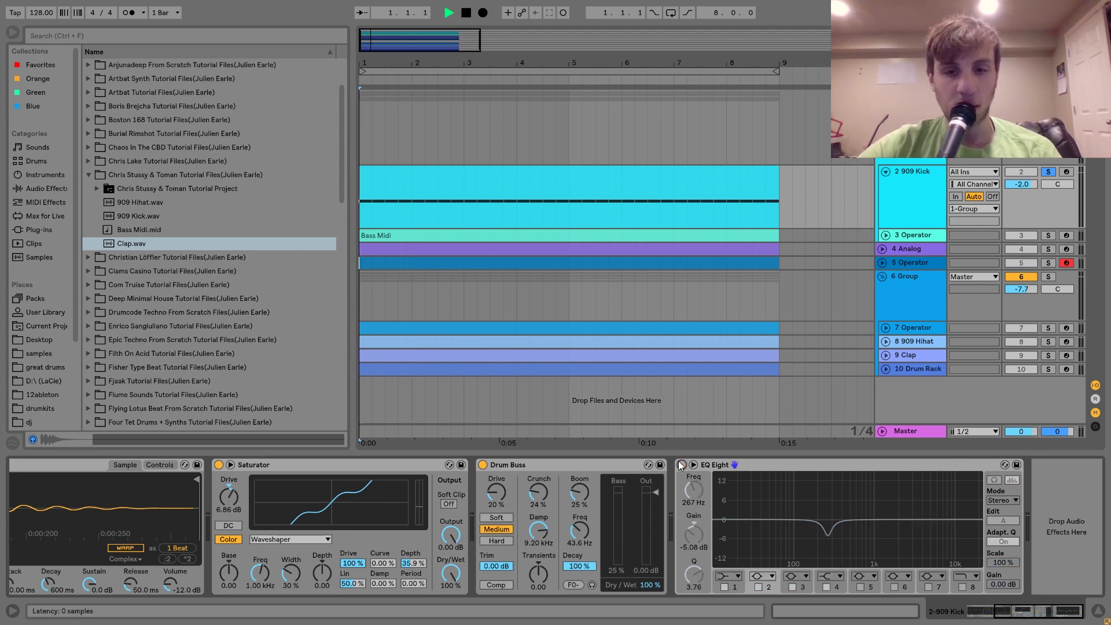
pyautogui.press('space')
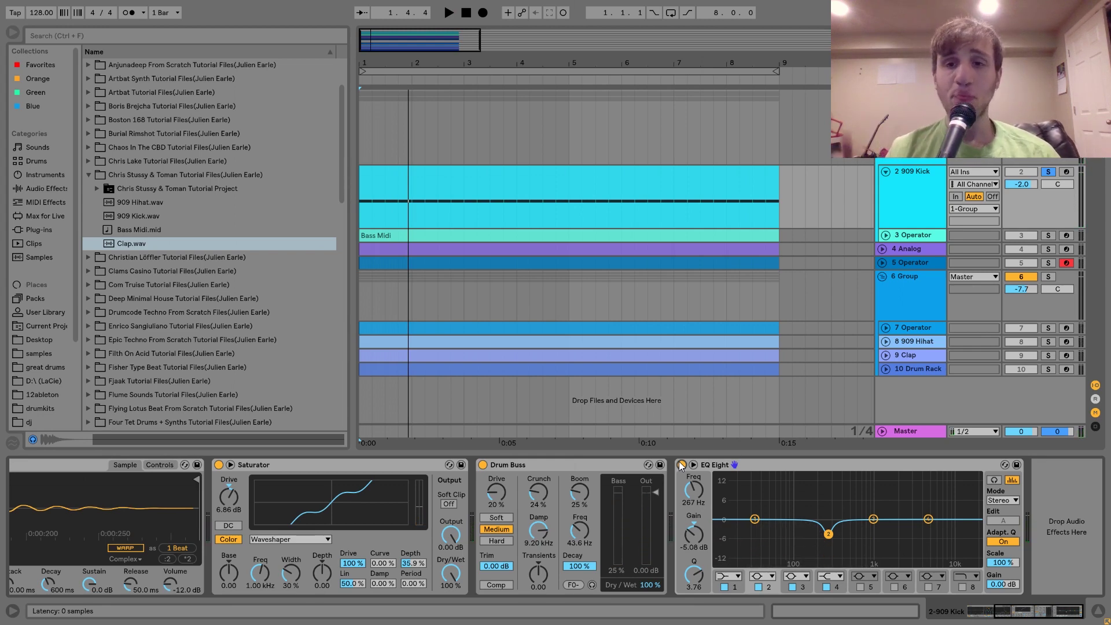
# - Unfold and solo the Operator bass track holding the Bass Midi clip, and listen to the bass line alone
pyautogui.click(903, 235)
pyautogui.click(885, 235)
pyautogui.click(1048, 236)
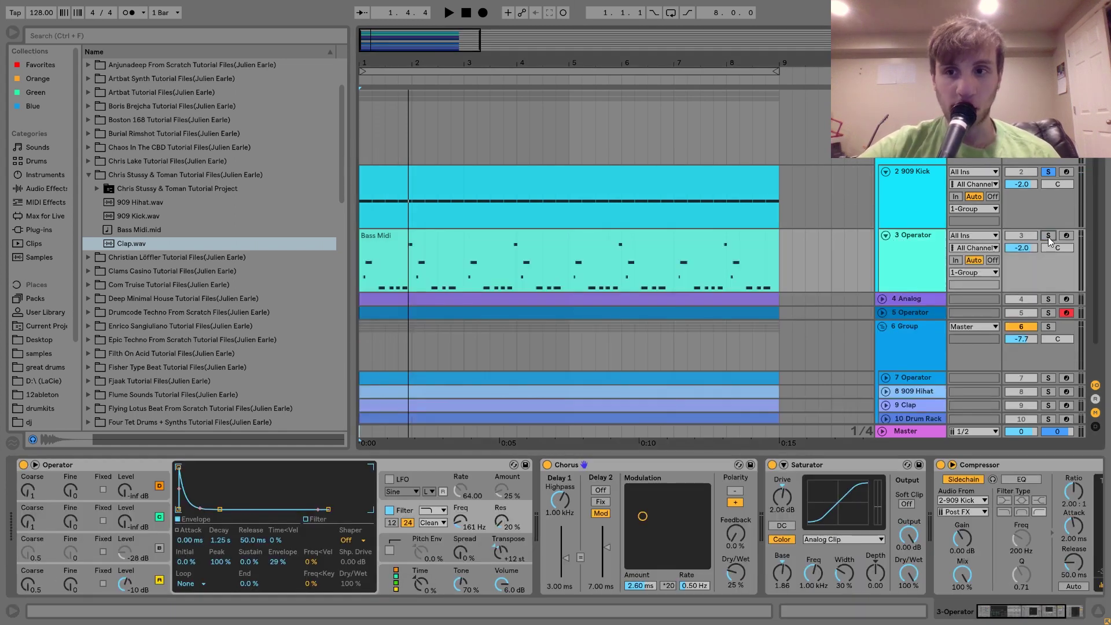
pyautogui.press('space')
pyautogui.click(668, 243)
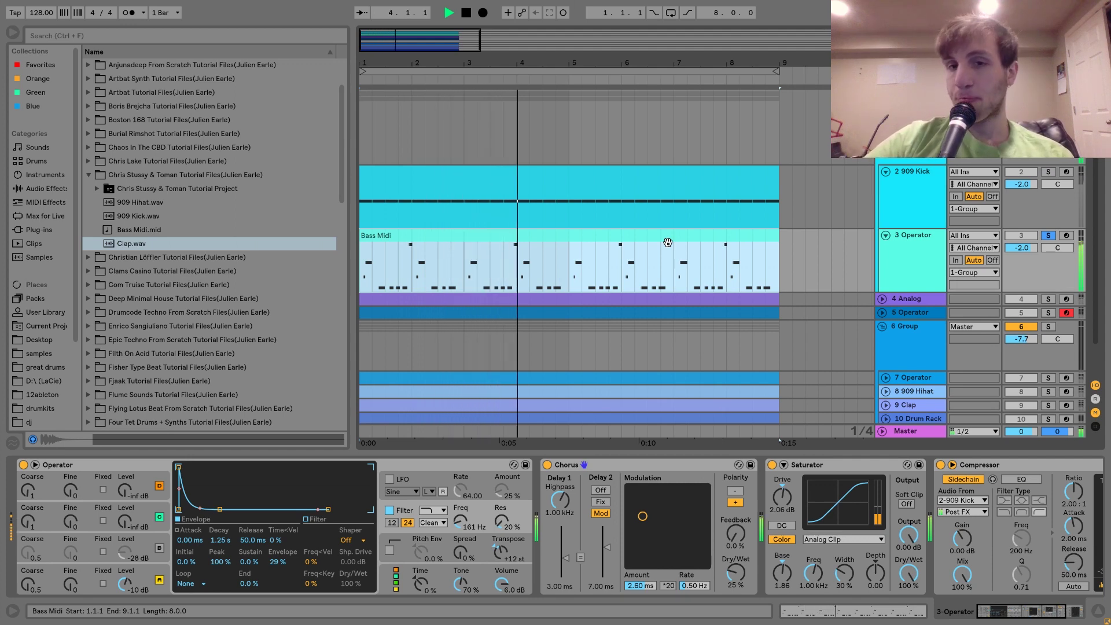
pyautogui.press('space')
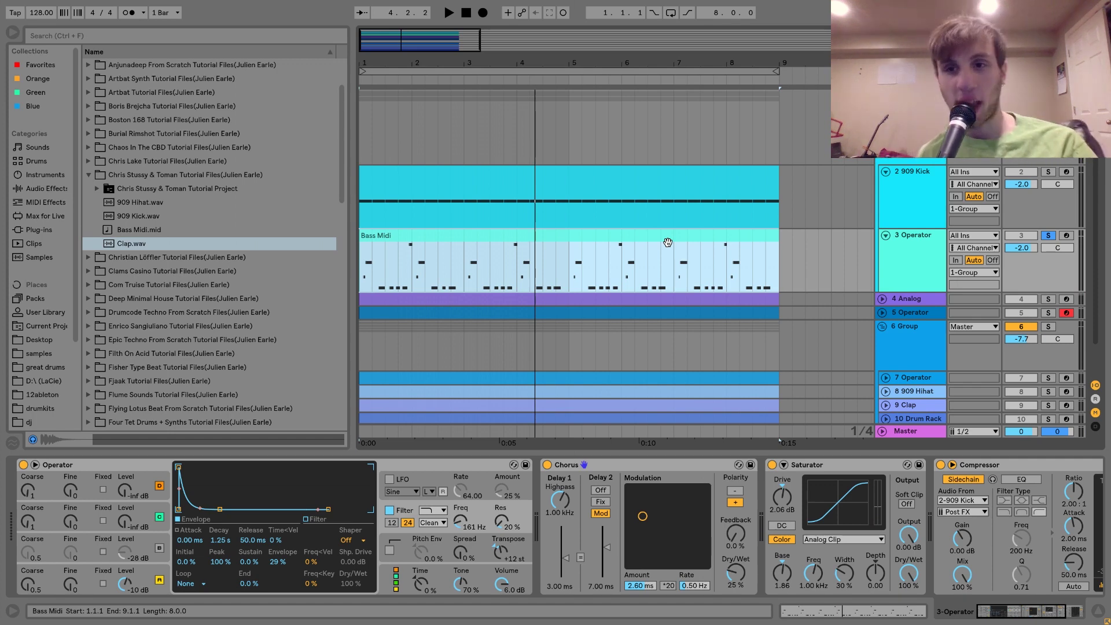
pyautogui.press('space')
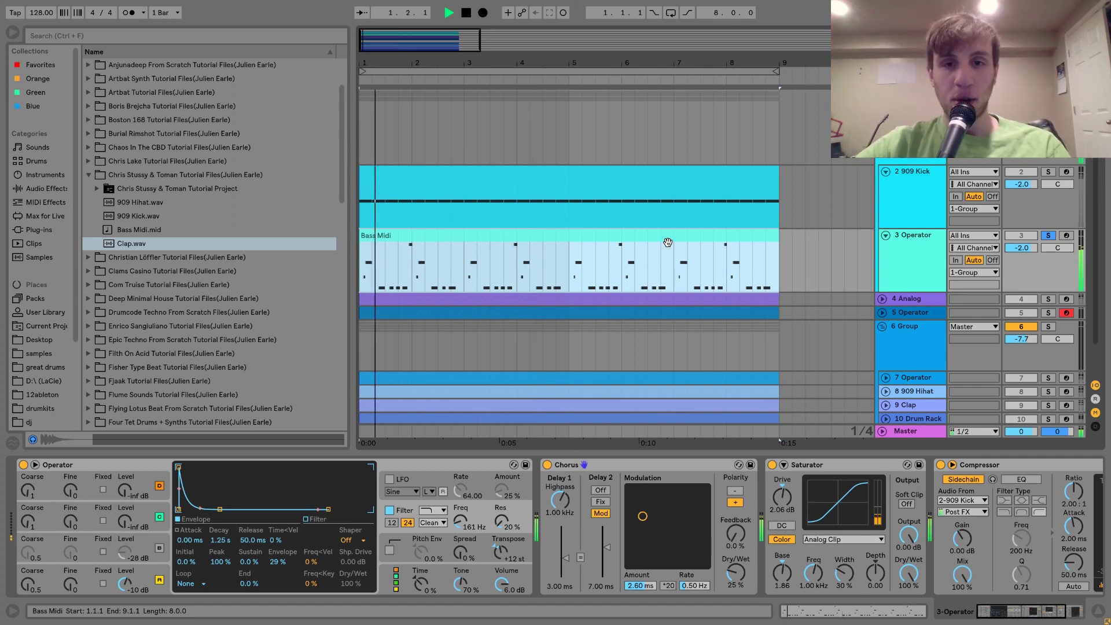
pyautogui.doubleClick(666, 243)
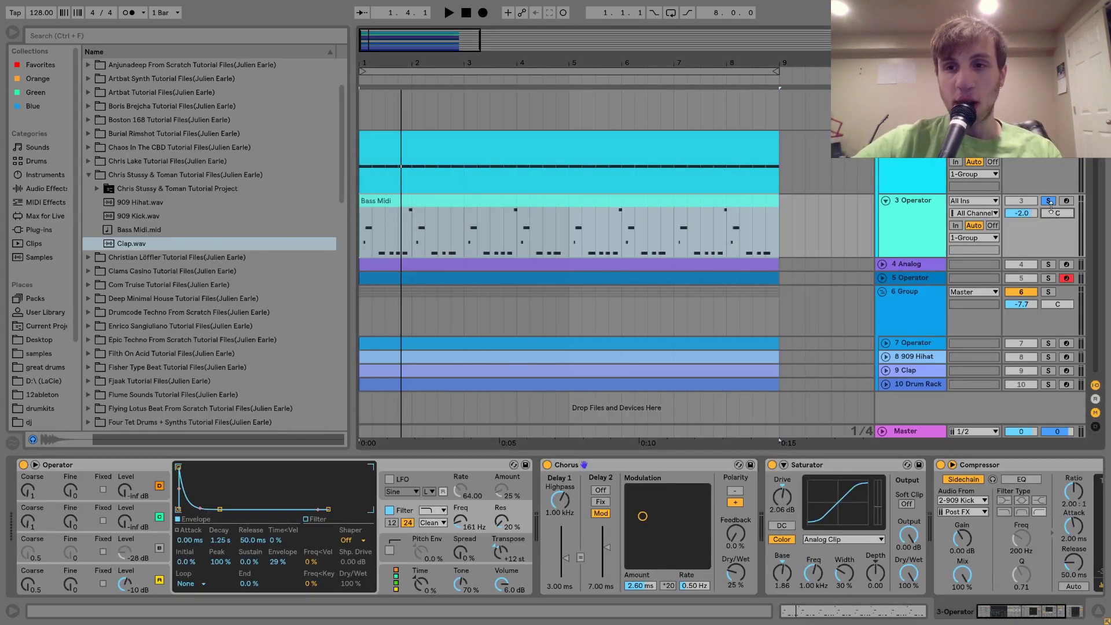
# - Unsolo the bass track and compare the full mix with the bass muted and unmuted
pyautogui.press('space')
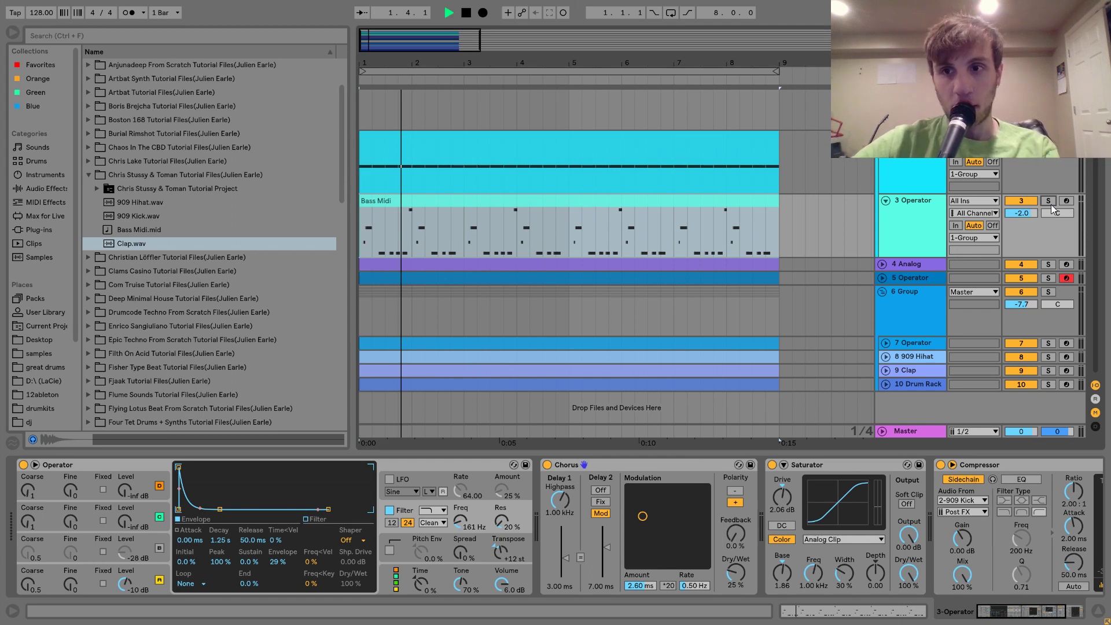
pyautogui.press('space')
pyautogui.click(1022, 201)
pyautogui.press('space')
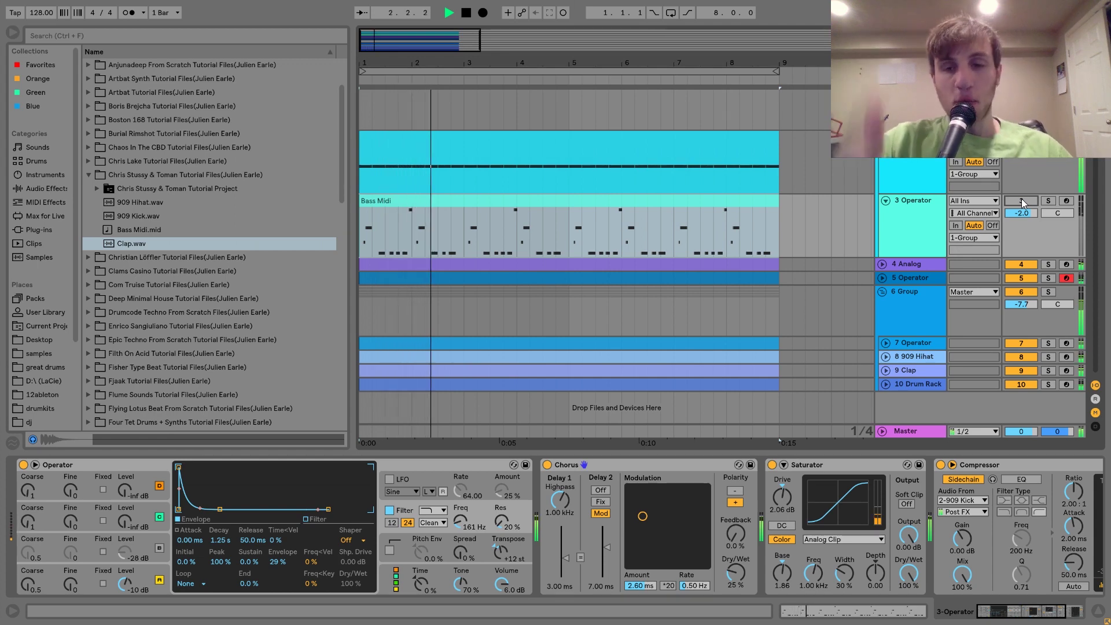
pyautogui.press('space')
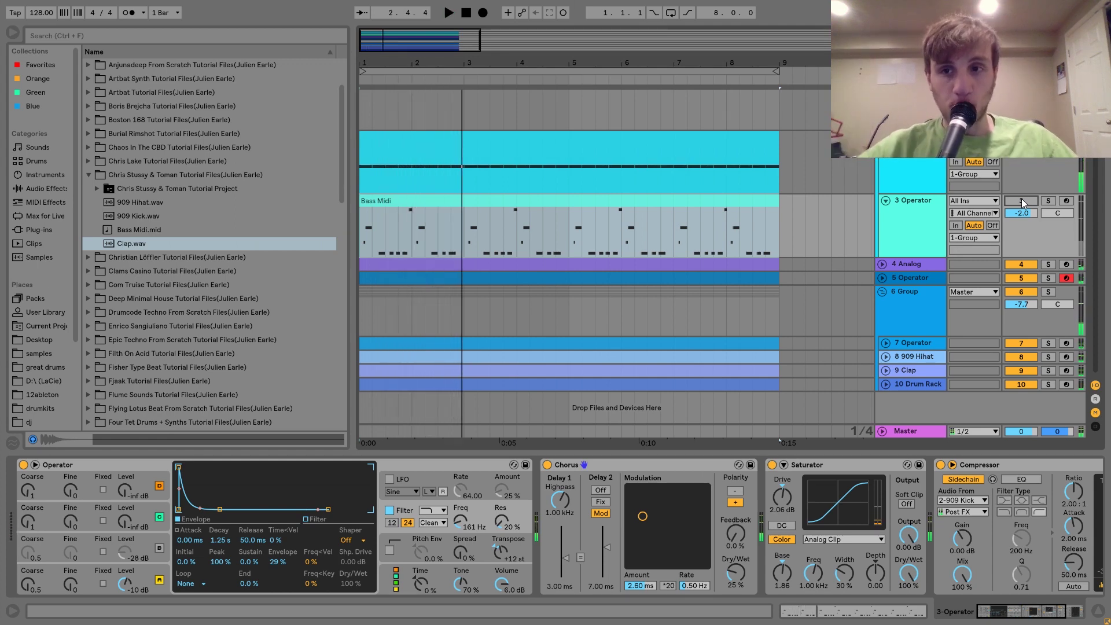
pyautogui.click(1022, 201)
pyautogui.press('space')
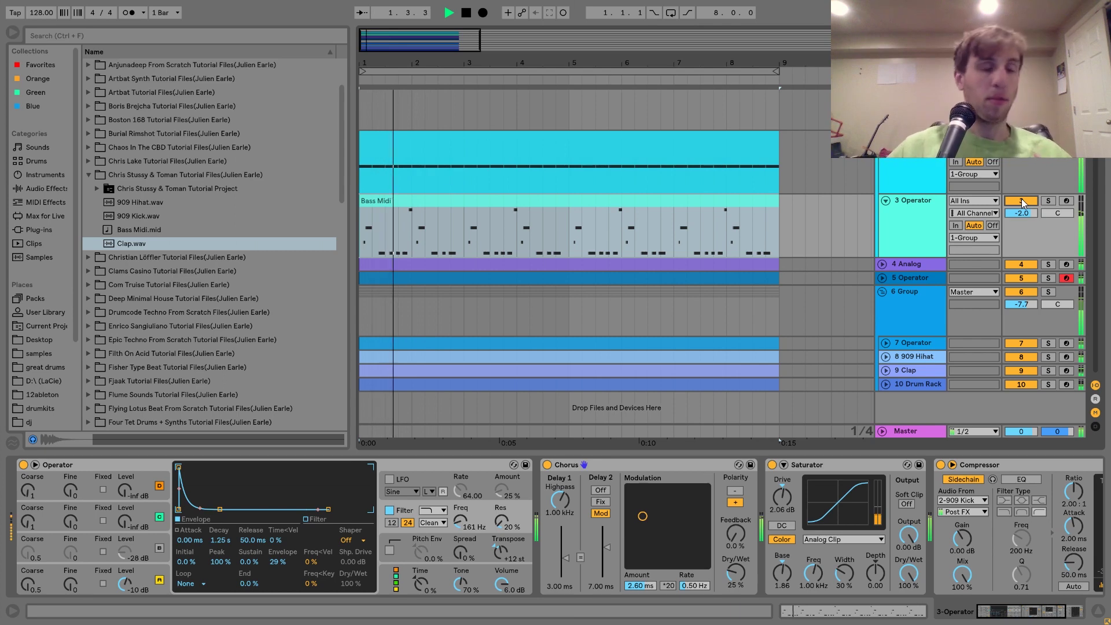
pyautogui.press('space')
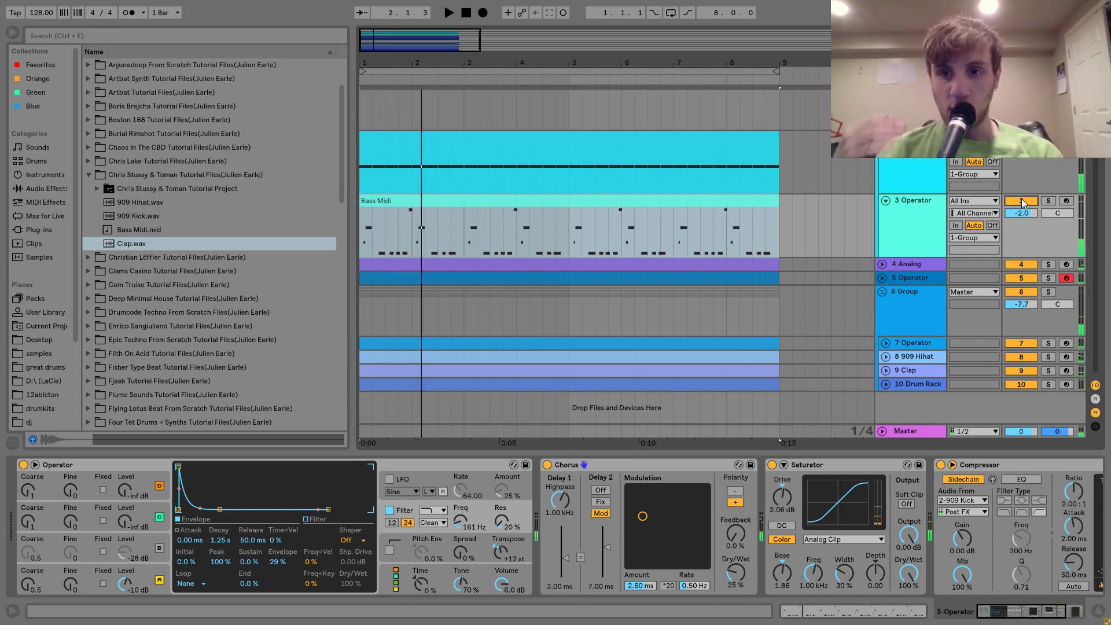
# - Solo the bass track again and loop the whole Bass Midi clip
pyautogui.click(1048, 200)
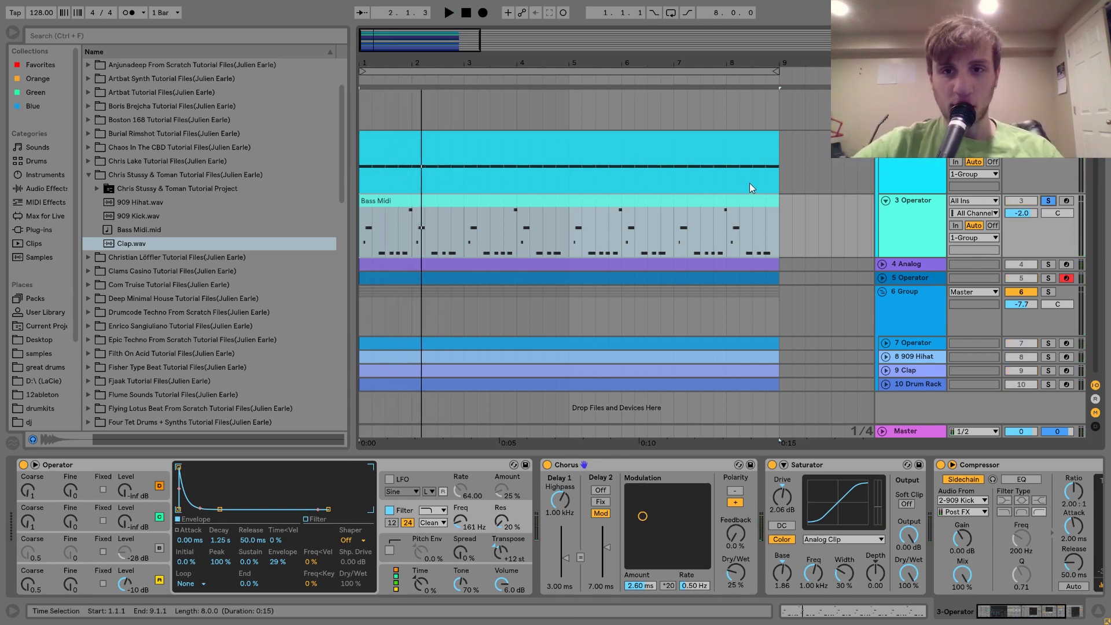
pyautogui.click(733, 200)
pyautogui.hotkey('ctrl', 'l')
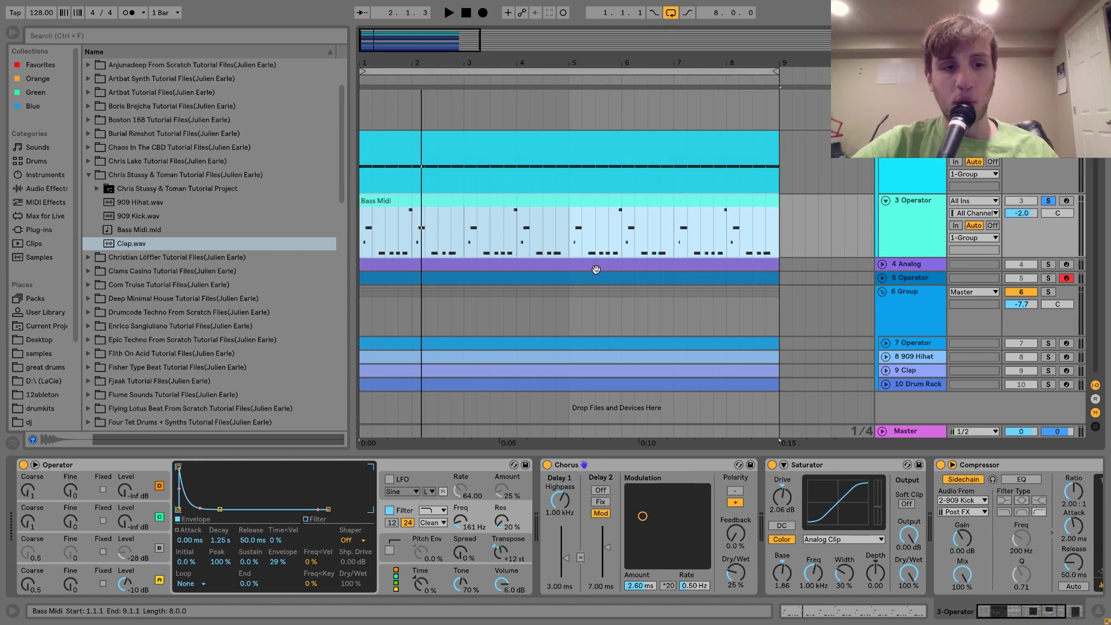
# - Inspect the oscillator A and filter envelope settings of the bass track's Operator
pyautogui.click(150, 566)
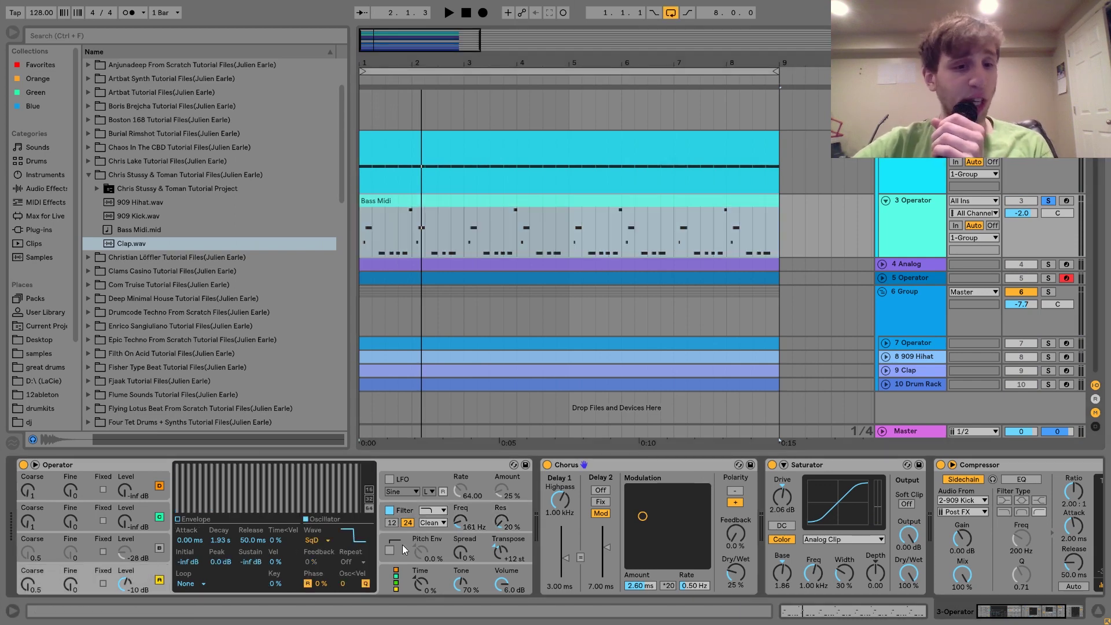
pyautogui.click(400, 512)
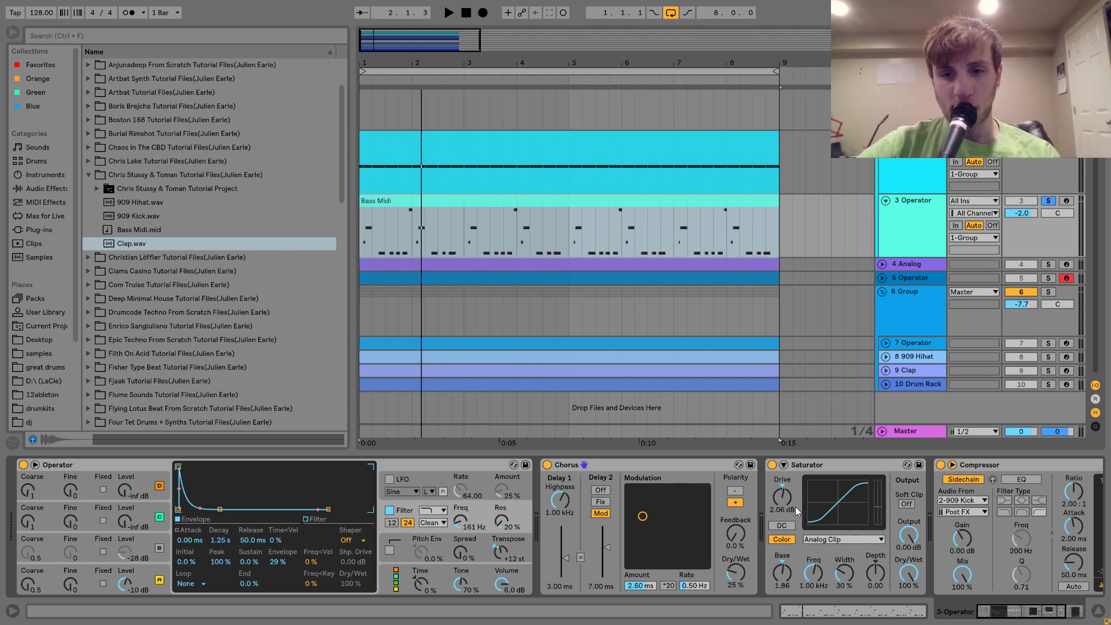
# - Bypass the bass track's Saturator during playback to compare the sound, then turn it back on
pyautogui.scroll(-5, 704, 494)
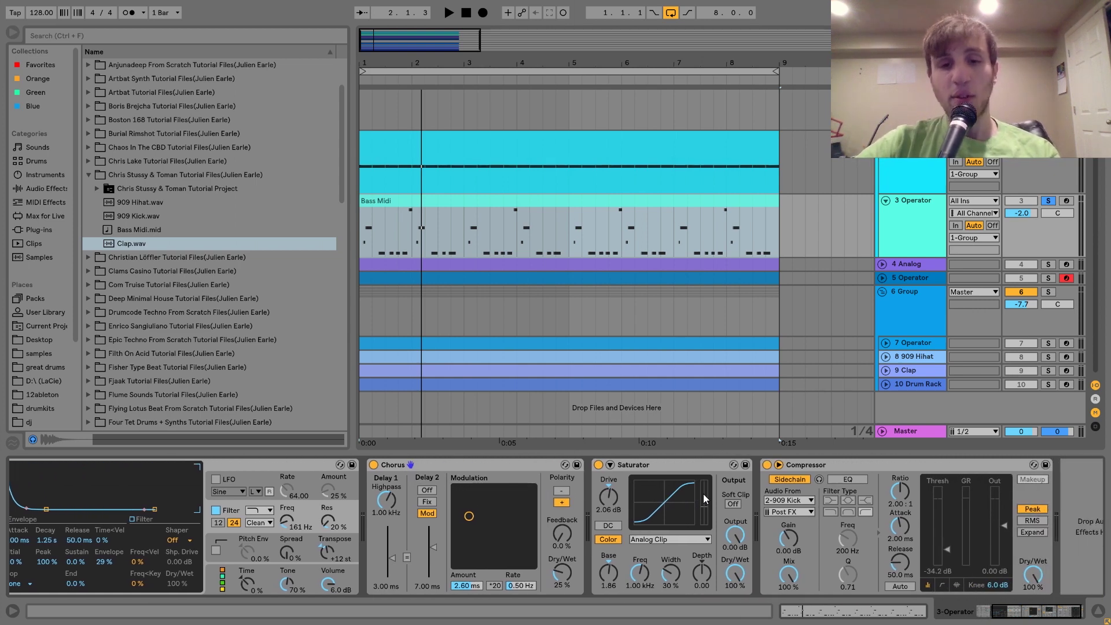
pyautogui.click(598, 465)
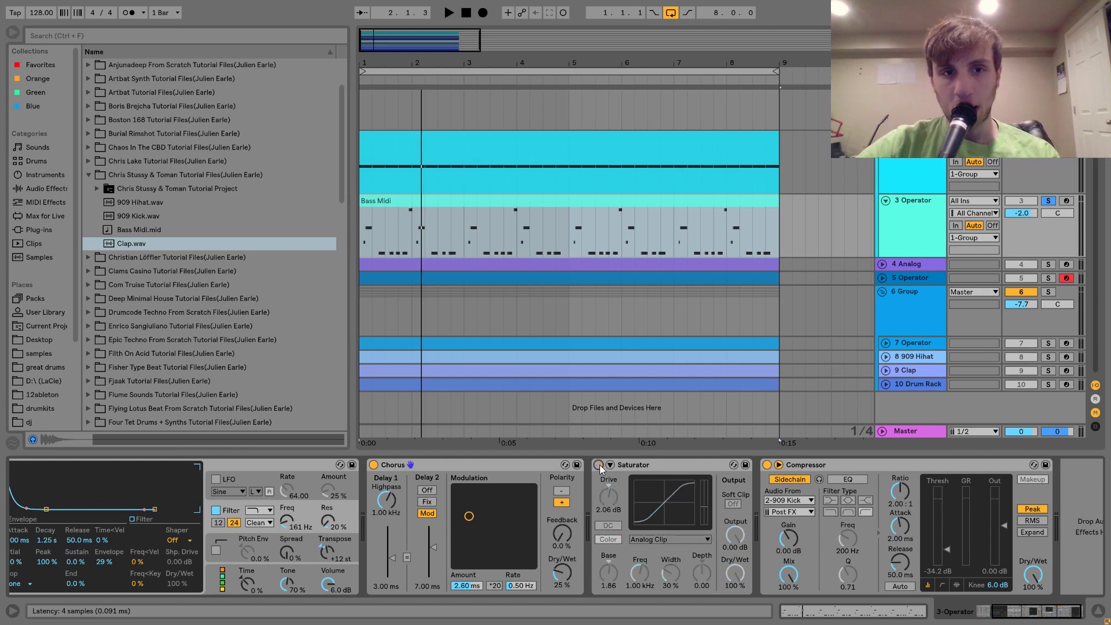
pyautogui.press('space')
pyautogui.click(599, 465)
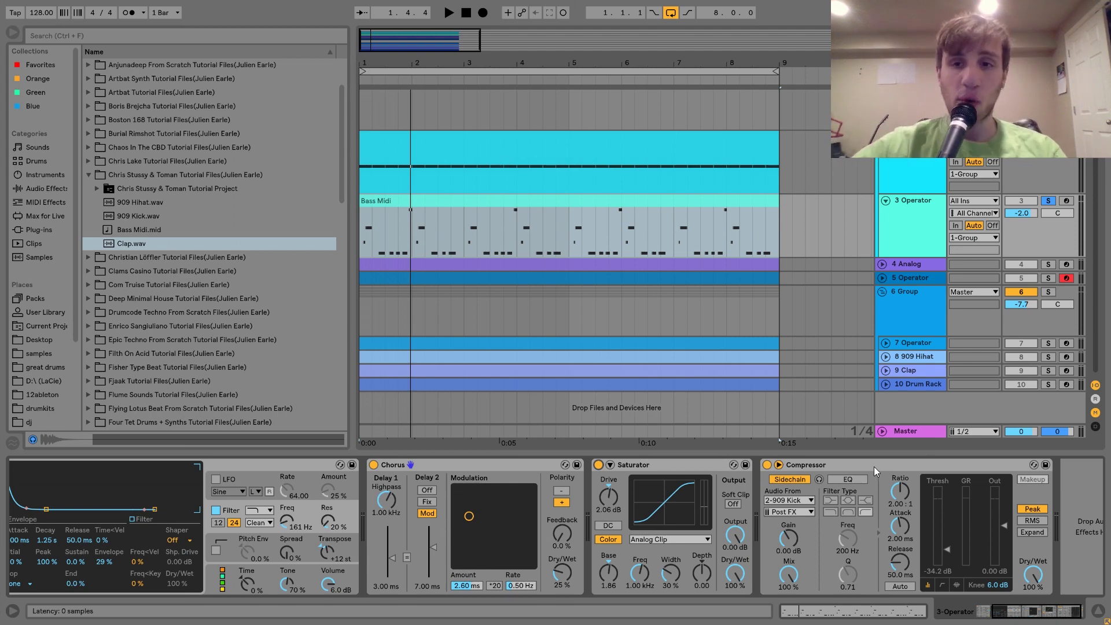
# - Solo the kick and bass group and compare its playback with EQ Eight and Drum Buss both bypassed and restored
pyautogui.scroll(1, 899, 277)
pyautogui.click(901, 134)
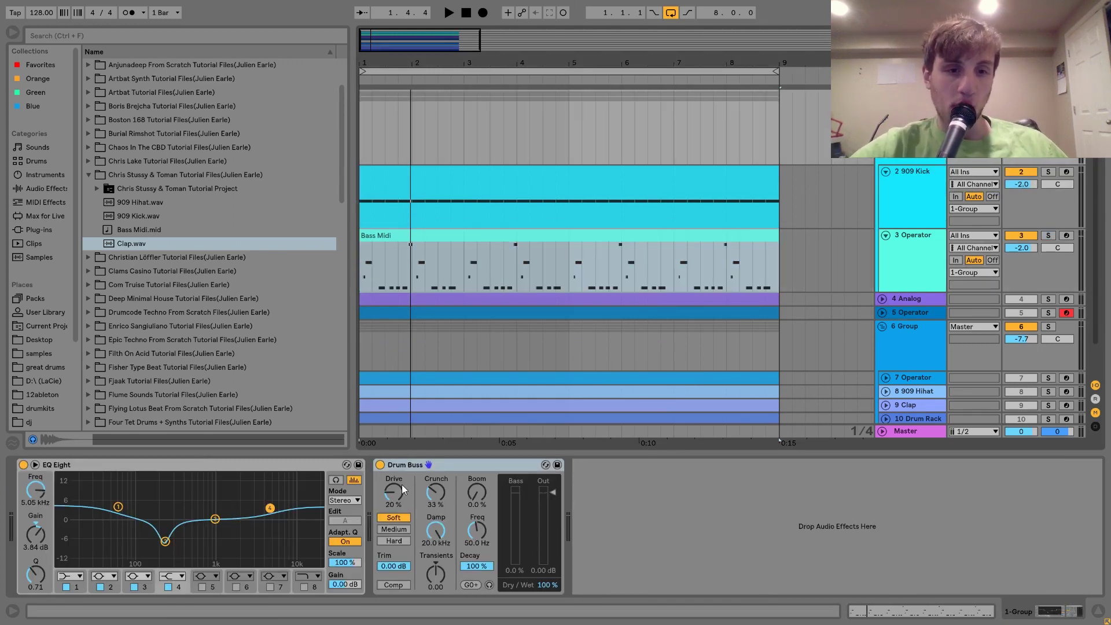
pyautogui.click(380, 465)
pyautogui.click(23, 464)
pyautogui.press('space')
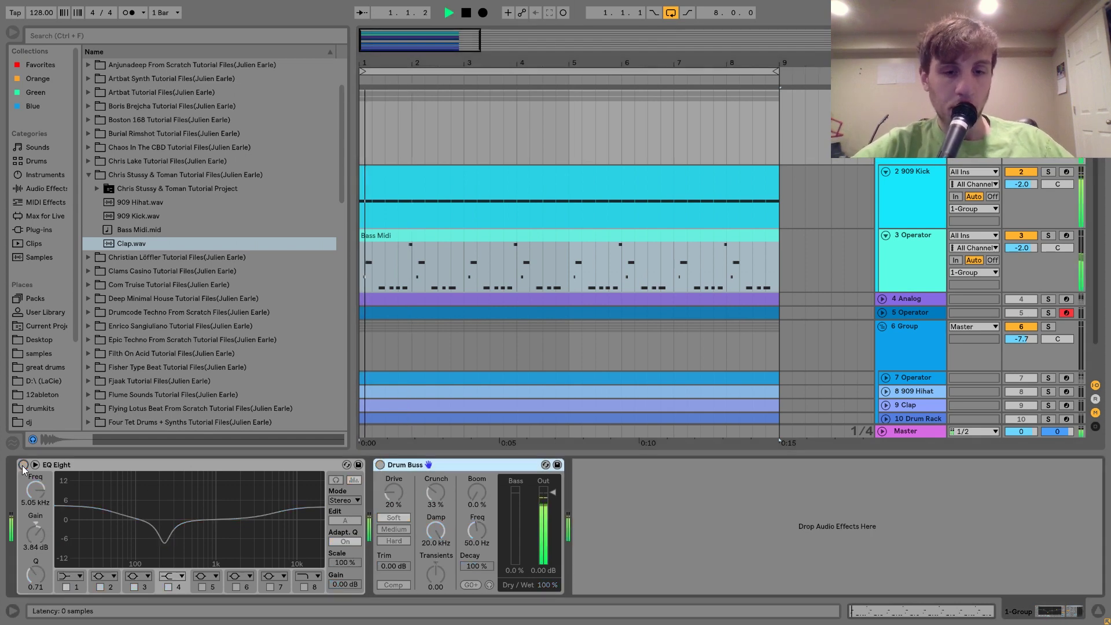
pyautogui.hotkey('ctrl', 'z')
pyautogui.hotkey('ctrl', 'z')
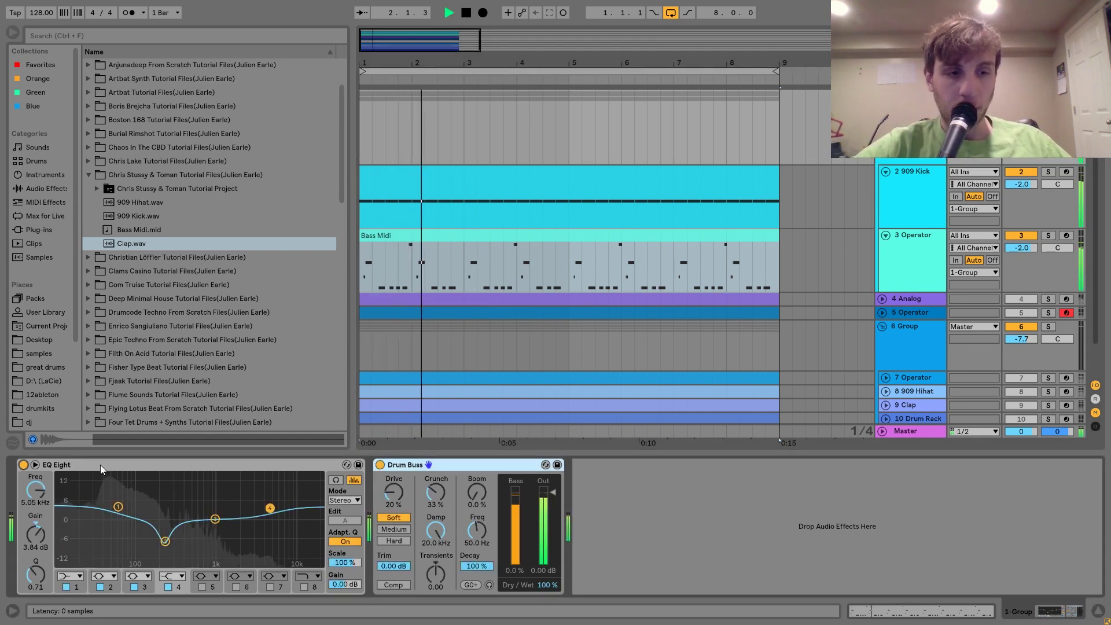
pyautogui.press('space')
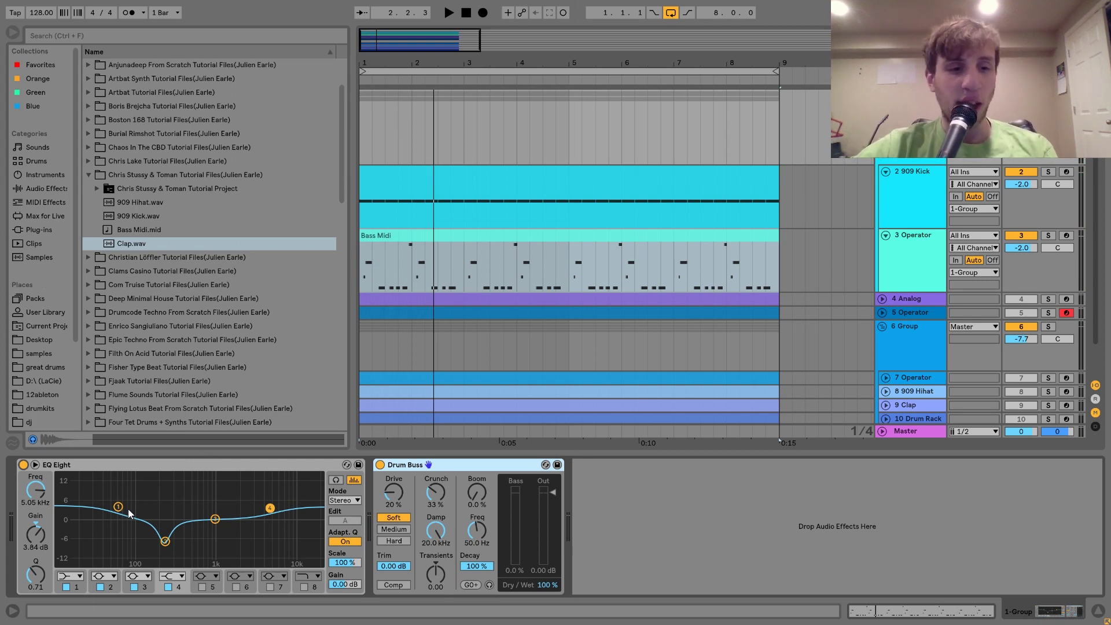
# - Inspect band 2 of the group's EQ Eight and compare playback with EQ Eight and Drum Buss each bypassed in turn, turning each back on
pyautogui.click(166, 543)
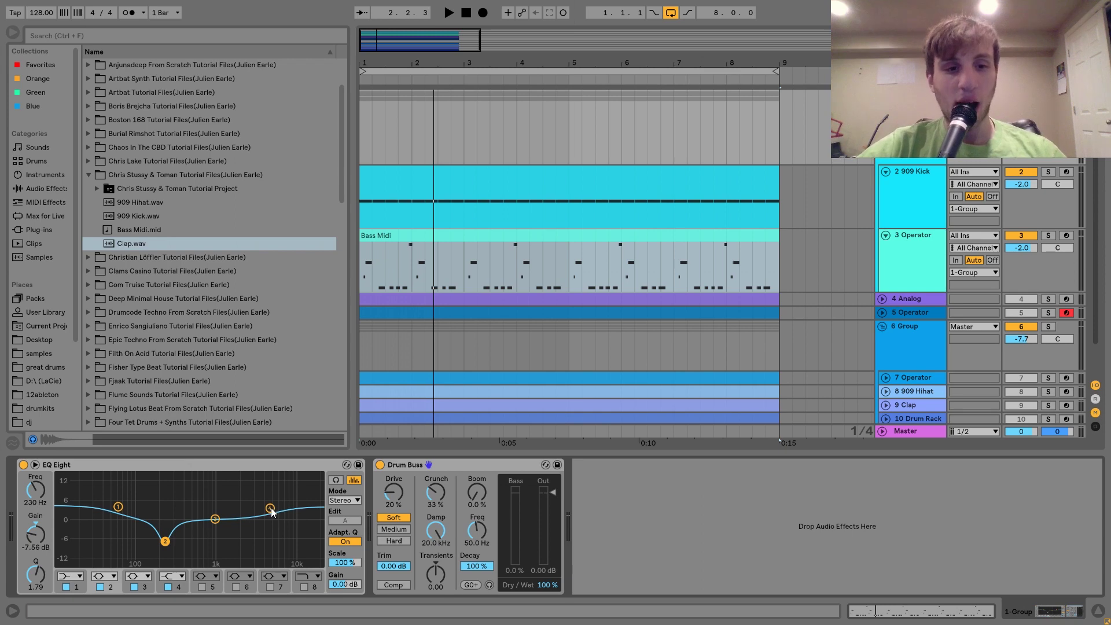
pyautogui.click(23, 466)
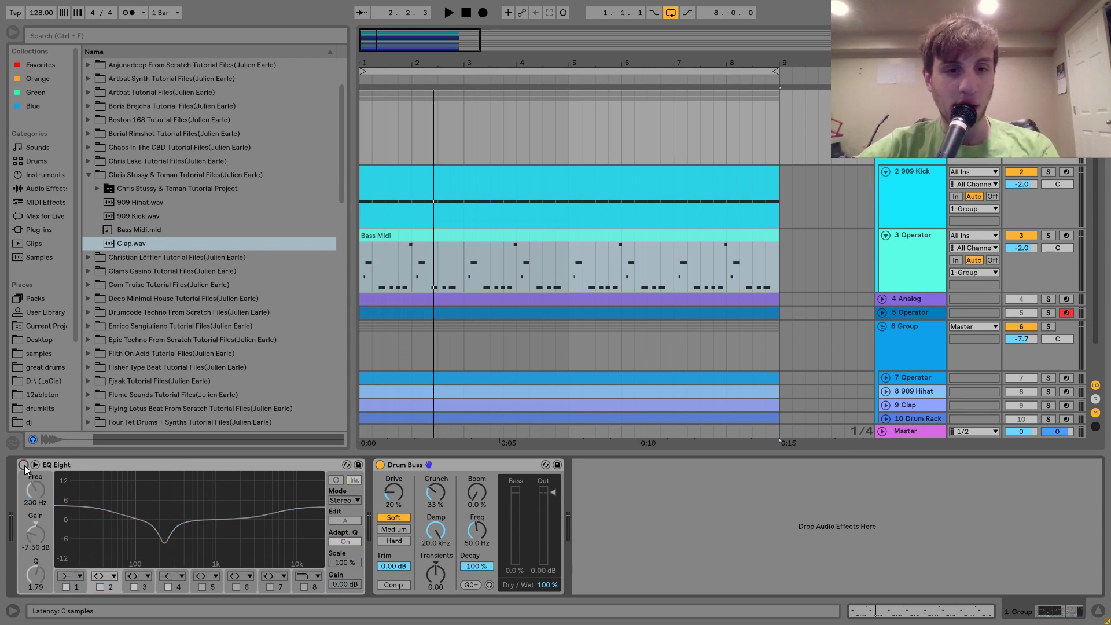
pyautogui.press('space')
pyautogui.click(24, 466)
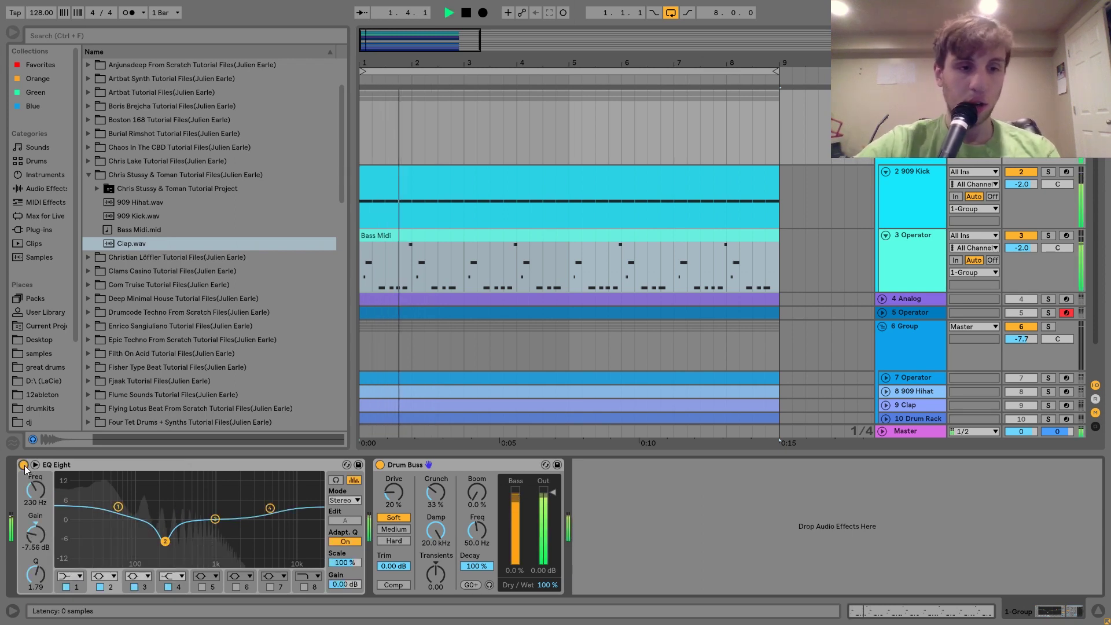
pyautogui.press('space')
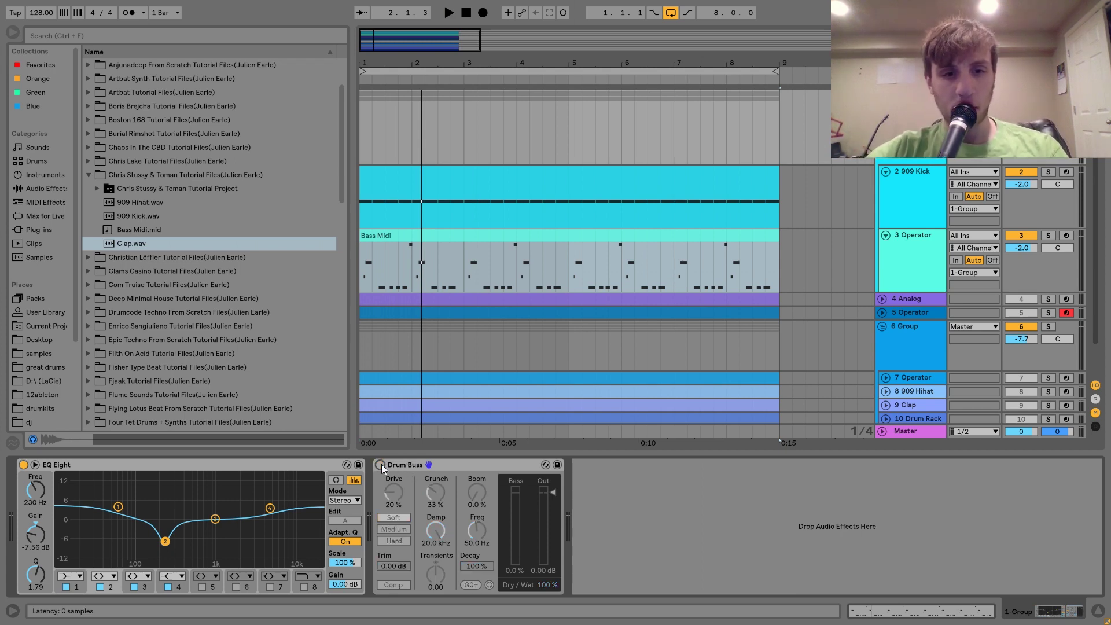
pyautogui.press('space')
pyautogui.press('space')
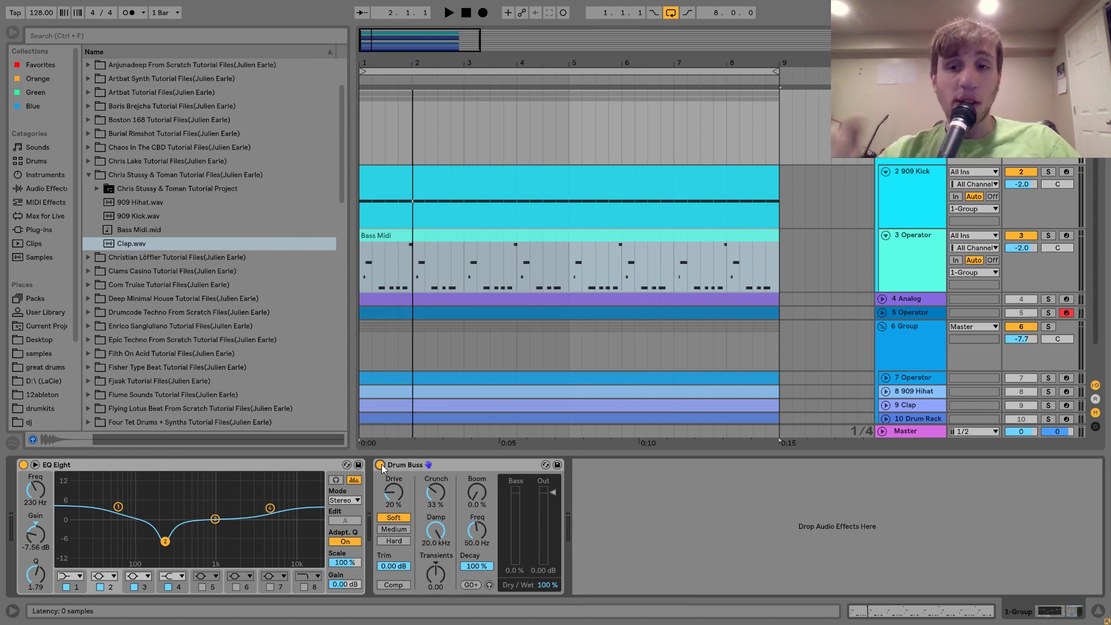
# - Unfold and solo the 4 Analog track, play it, and bring its Analog instrument into view
pyautogui.click(911, 299)
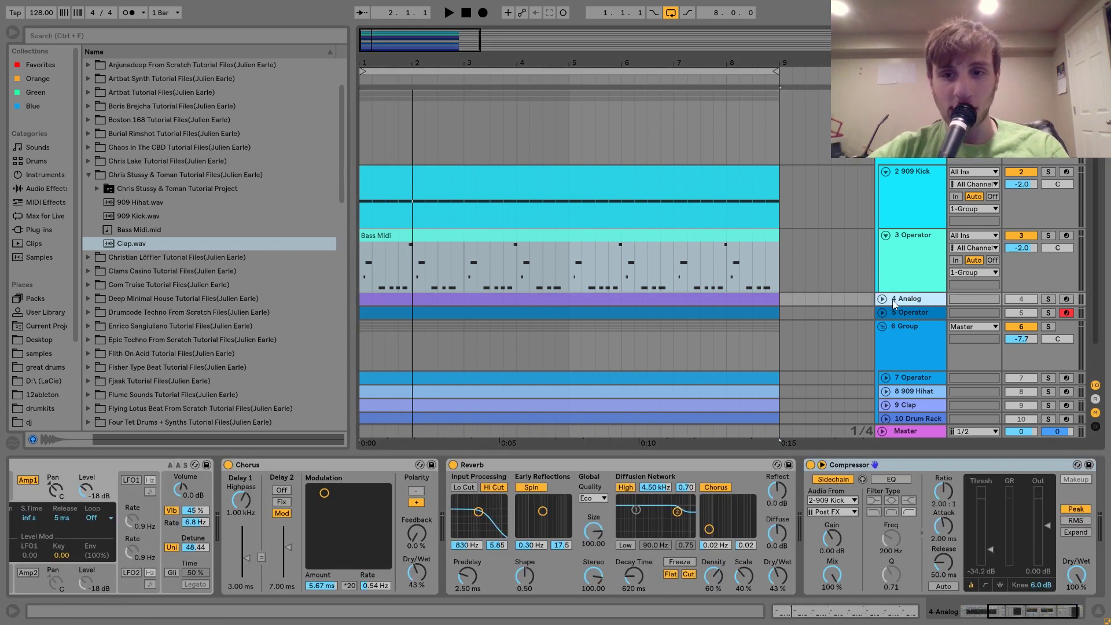
pyautogui.click(881, 299)
pyautogui.click(1048, 299)
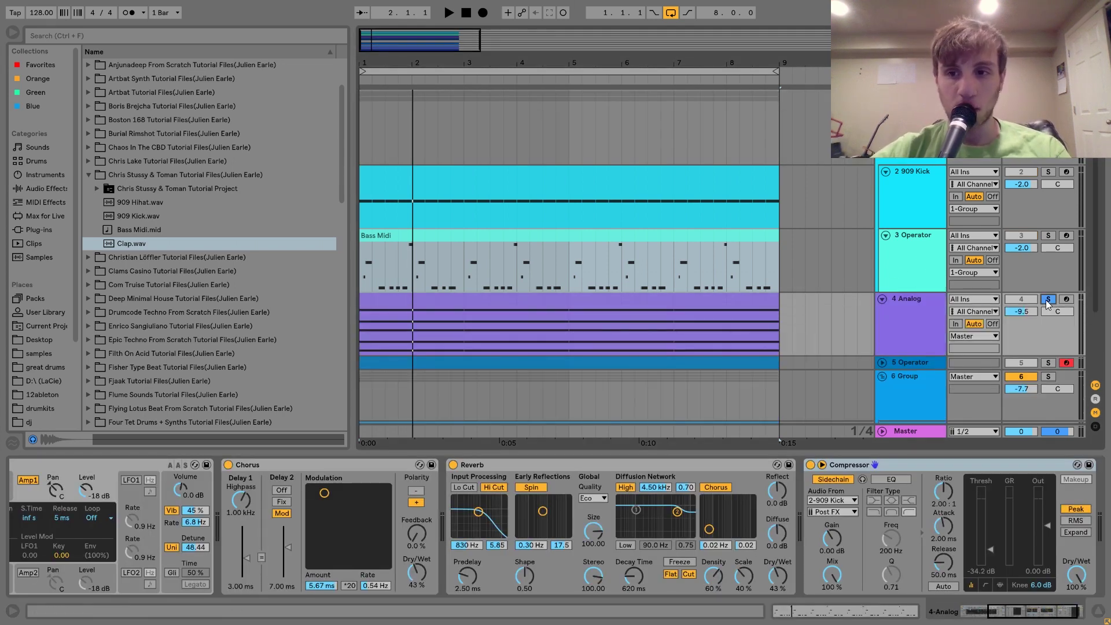
pyautogui.press('space')
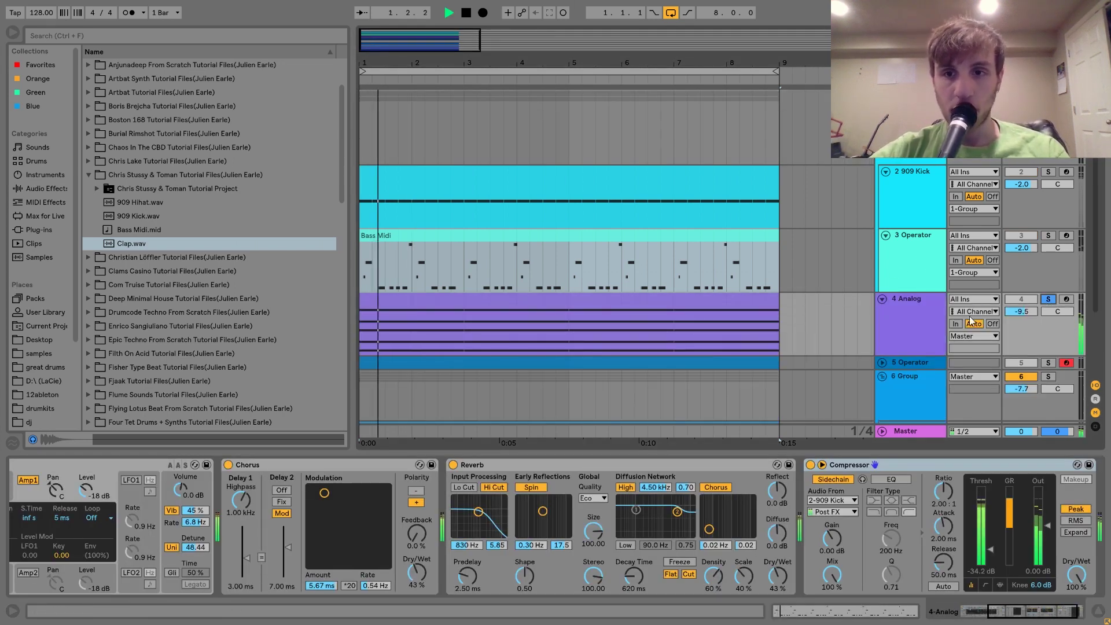
pyautogui.click(916, 324)
pyautogui.scroll(5, 616, 522)
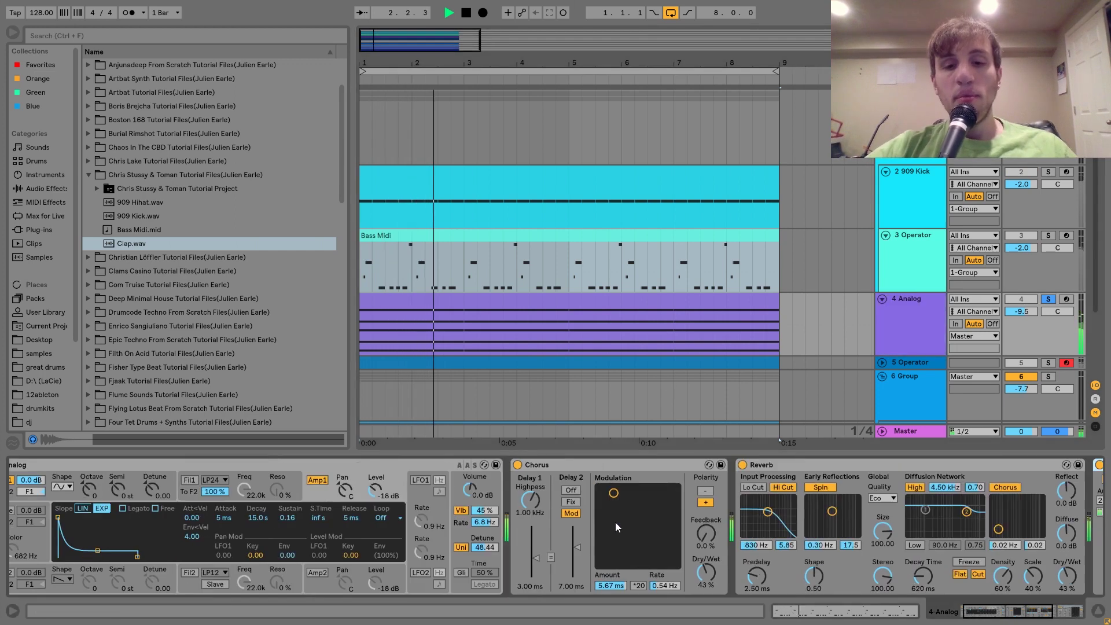
pyautogui.press('space')
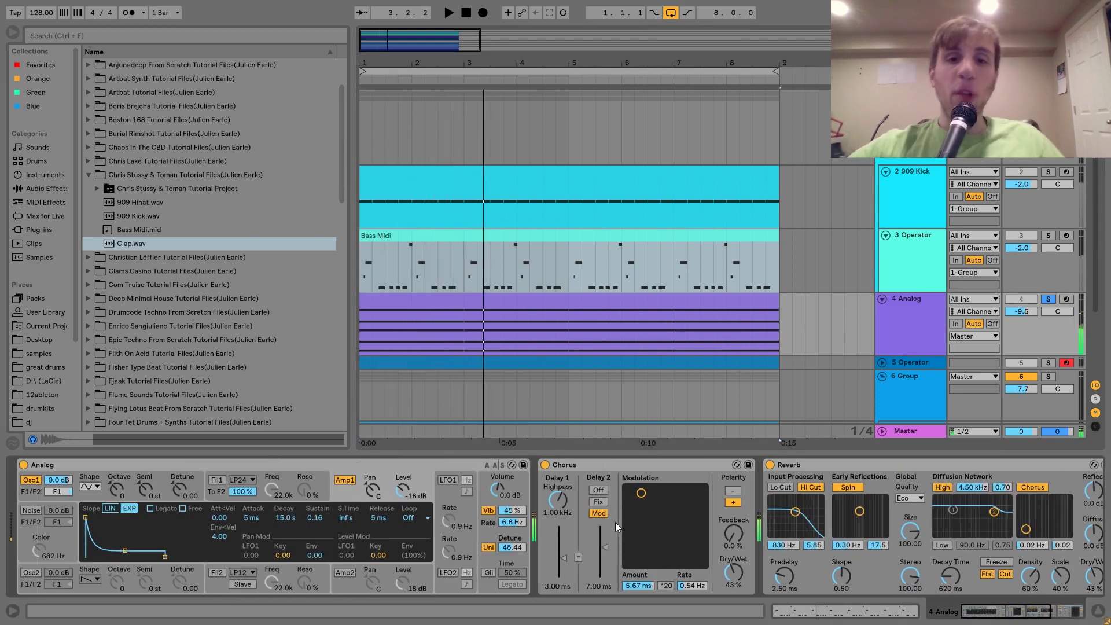
# - Open the Analog track's MIDI clip and select all five notes of the first chord, F2 to G3
pyautogui.doubleClick(455, 330)
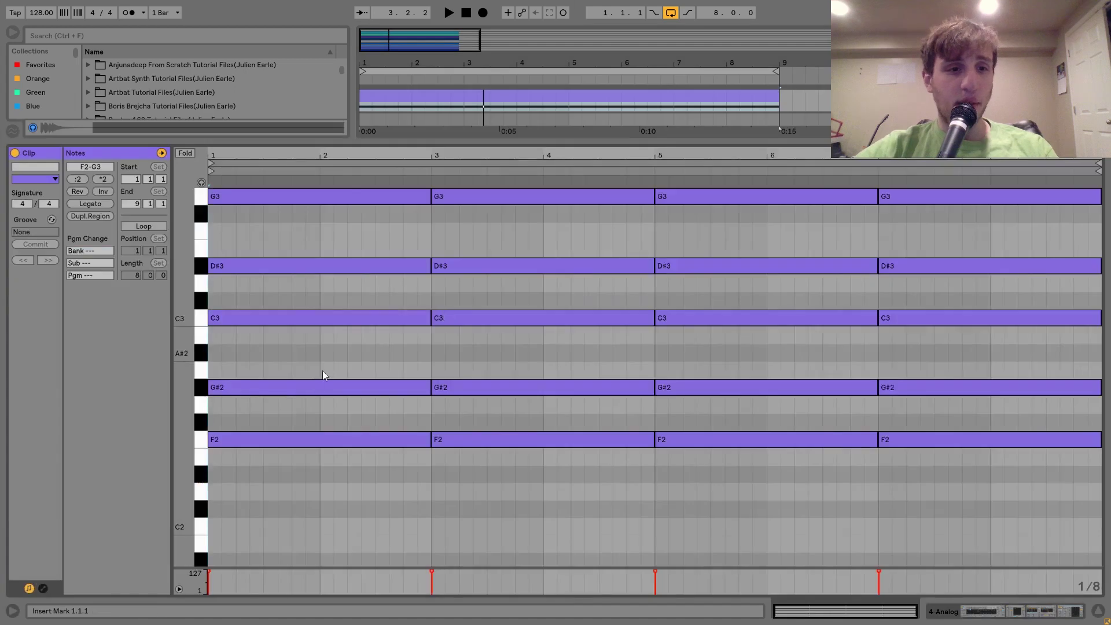
pyautogui.scroll(1, 184, 405)
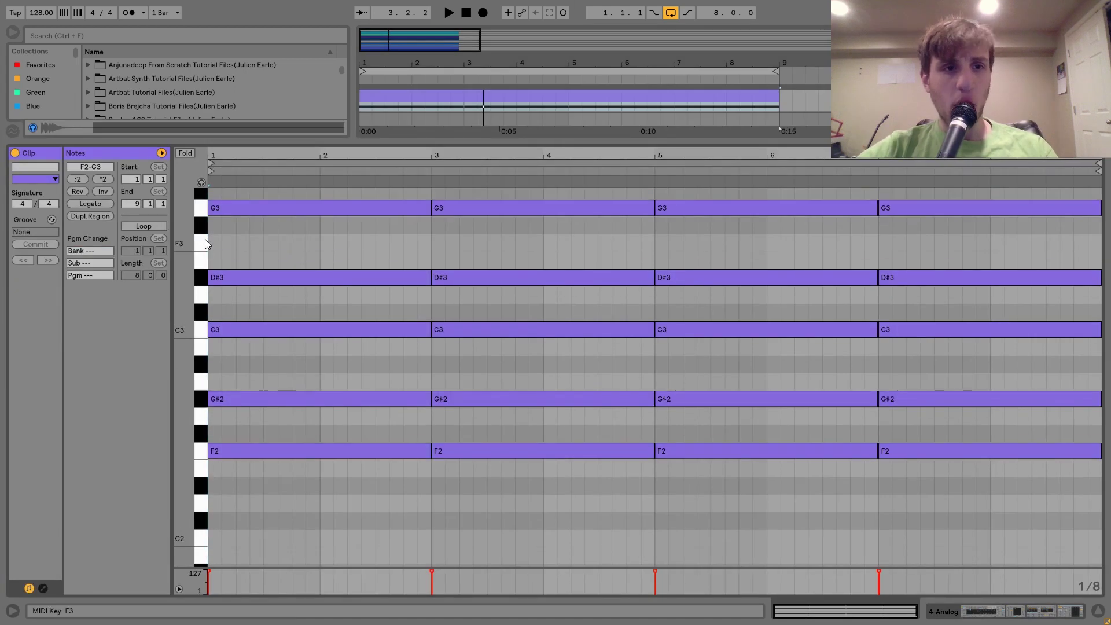
pyautogui.moveTo(337, 500); pyautogui.dragTo(308, 395)
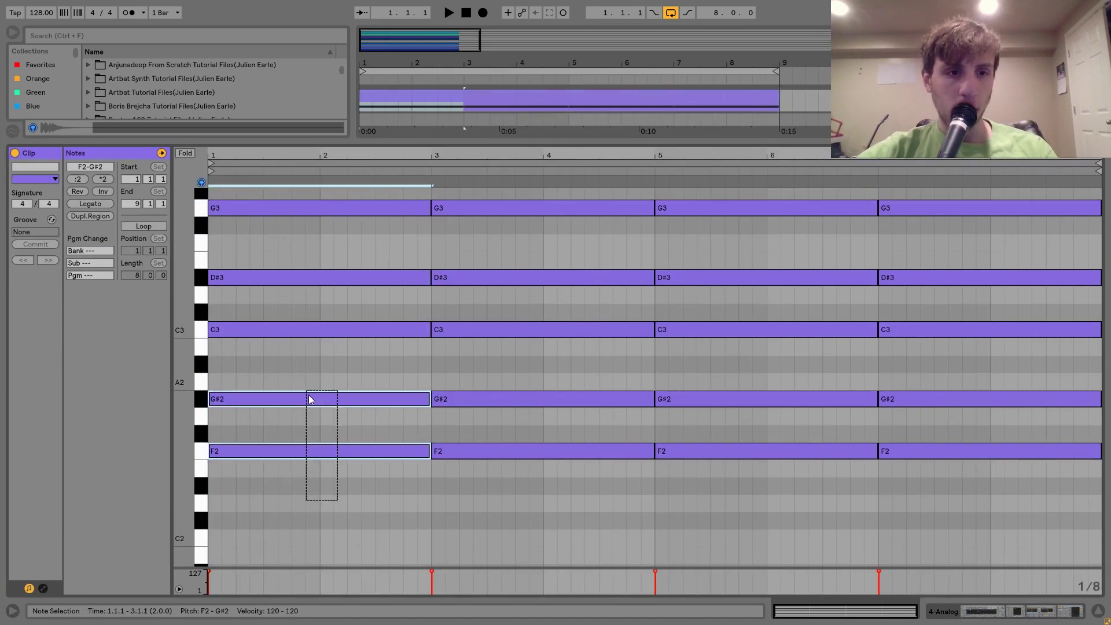
pyautogui.click(319, 451)
pyautogui.click(318, 465)
pyautogui.moveTo(318, 465); pyautogui.dragTo(276, 191)
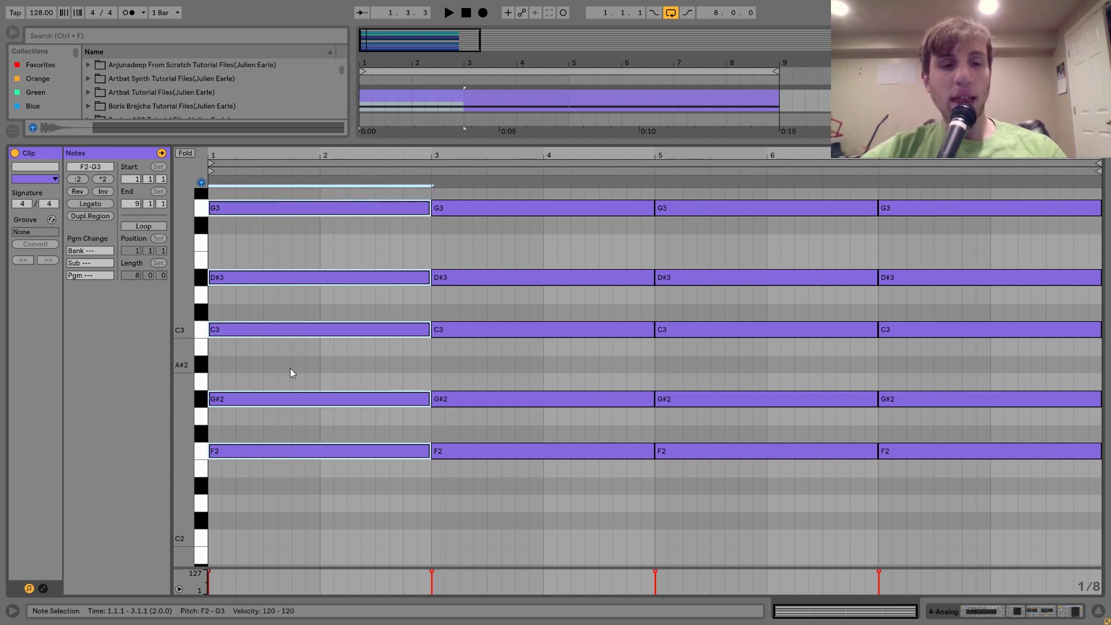
# - Play the opening of the Analog chord clip twice to hear the full chord
pyautogui.press('space')
pyautogui.press('space')
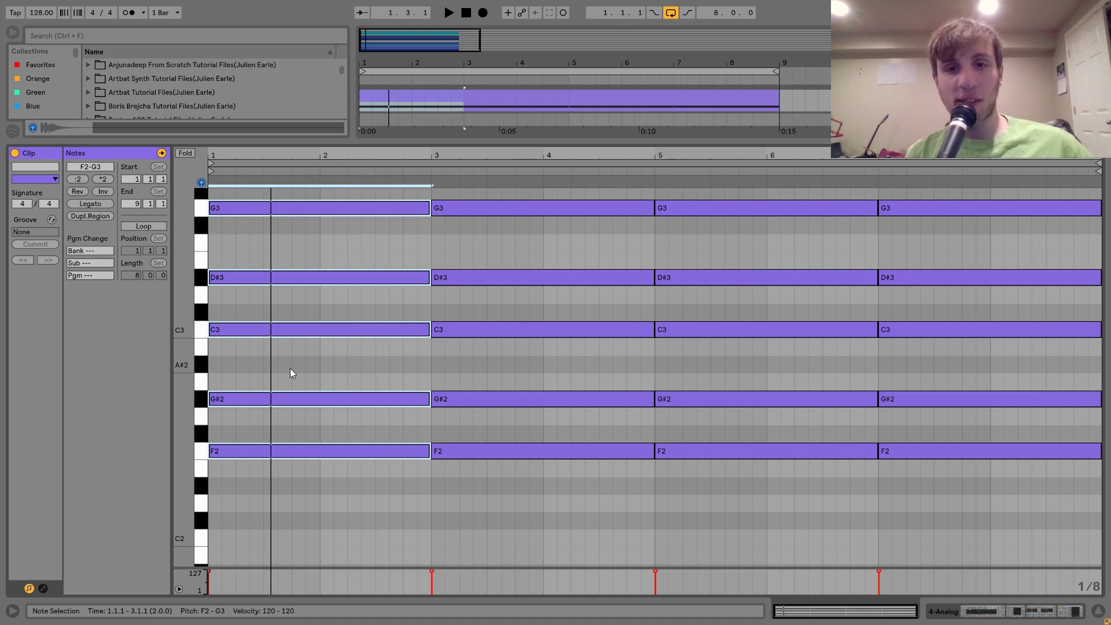
pyautogui.press('space')
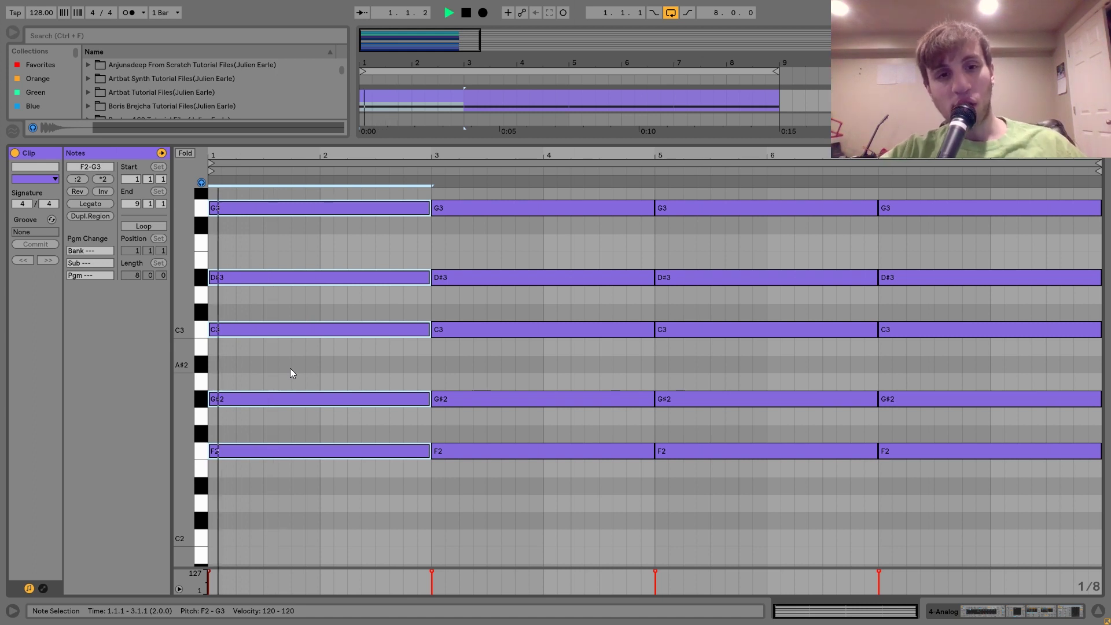
pyautogui.press('space')
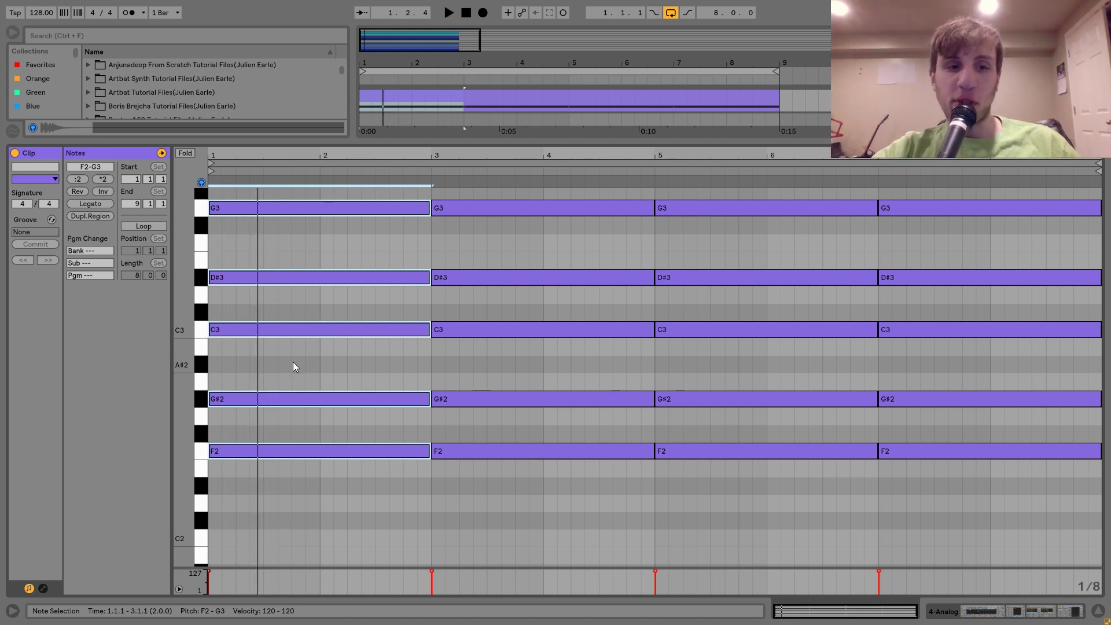
# - Deactivate all D#3 and G3 notes in the chord clip and play the remaining three-note chords
pyautogui.moveTo(333, 304); pyautogui.dragTo(891, 183)
pyautogui.press('0')
pyautogui.press('space')
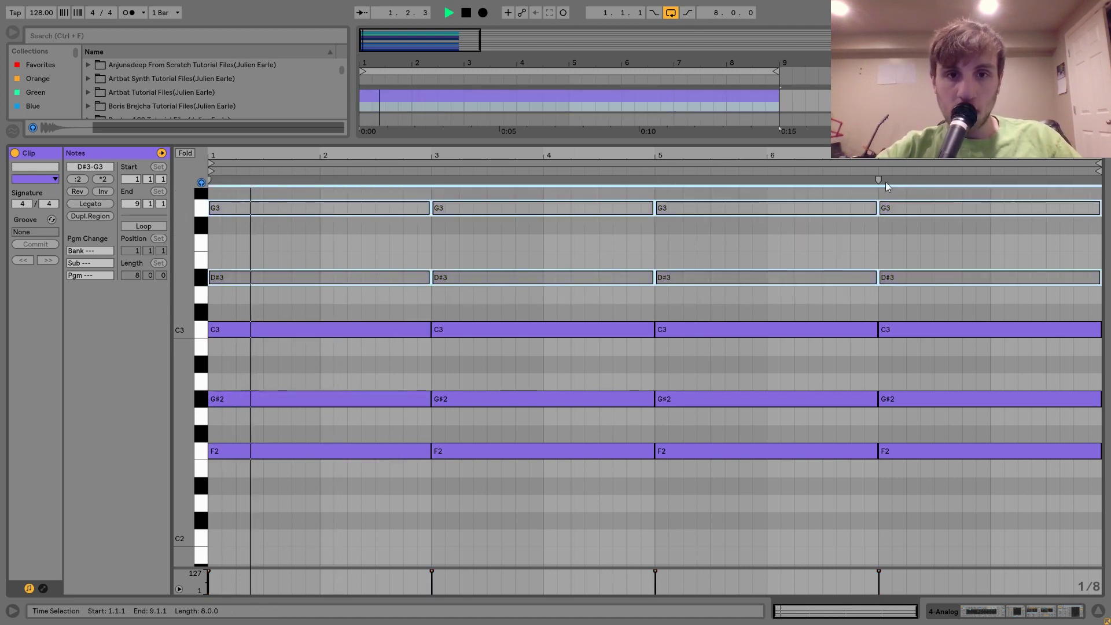
pyautogui.press('space')
pyautogui.press('space')
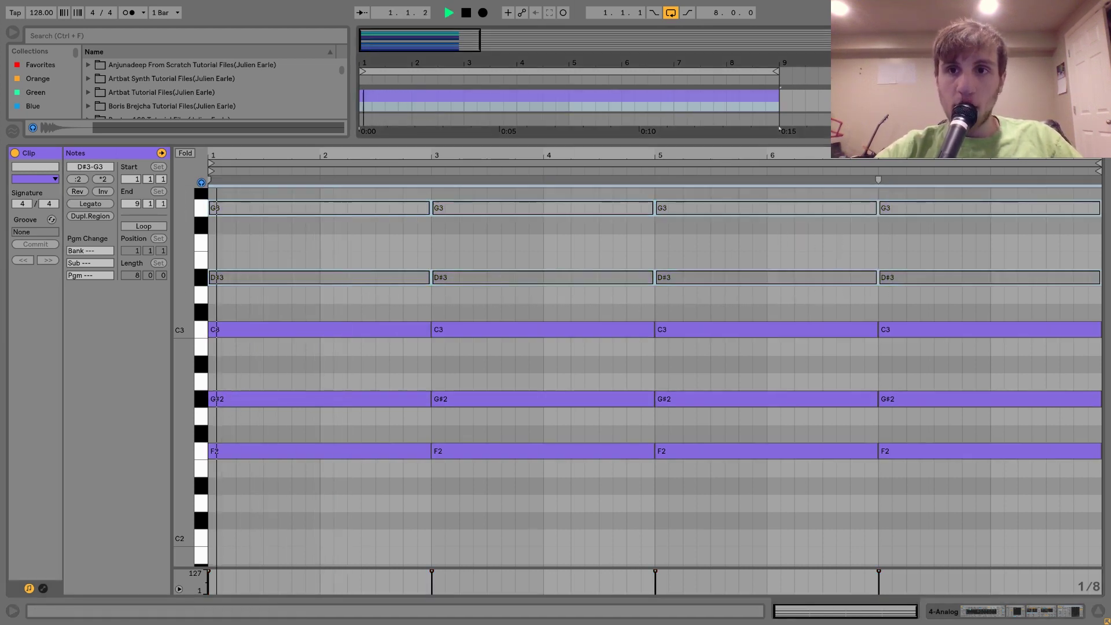
# - Reactivate the D#3 and G3 notes and play the full chords again for comparison
pyautogui.moveTo(920, 307); pyautogui.dragTo(349, 202)
pyautogui.press('space')
pyautogui.press('0')
pyautogui.press('space')
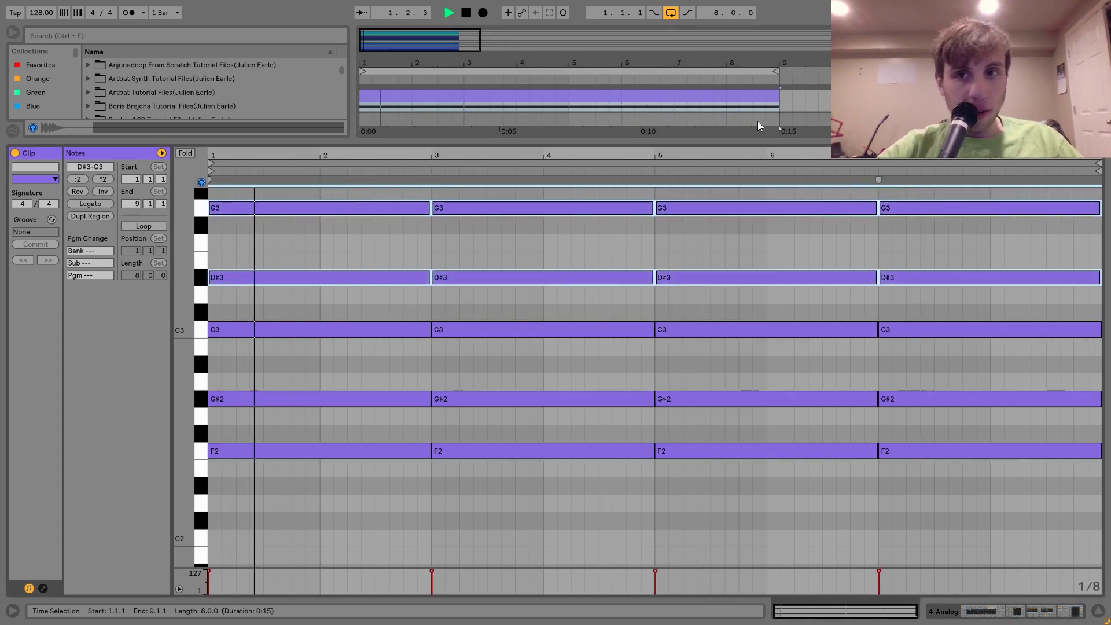
pyautogui.press('space')
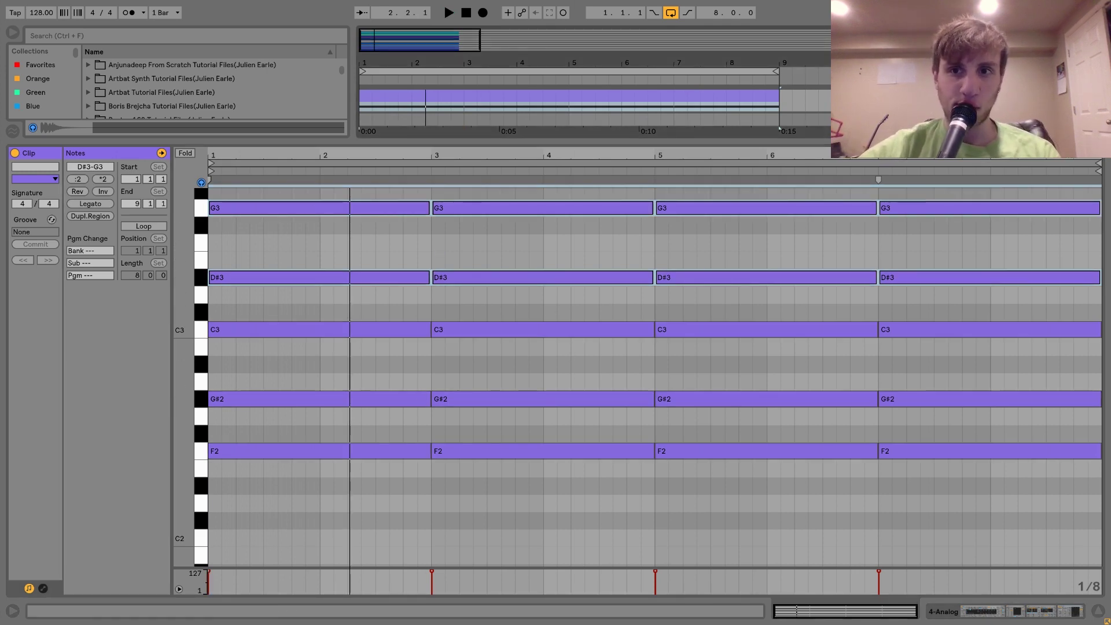
# - Return to the Analog track's devices, inspect the oscillator 1 and amp 1 envelope settings, and play the sound
pyautogui.hotkey('shift', 'Tab')
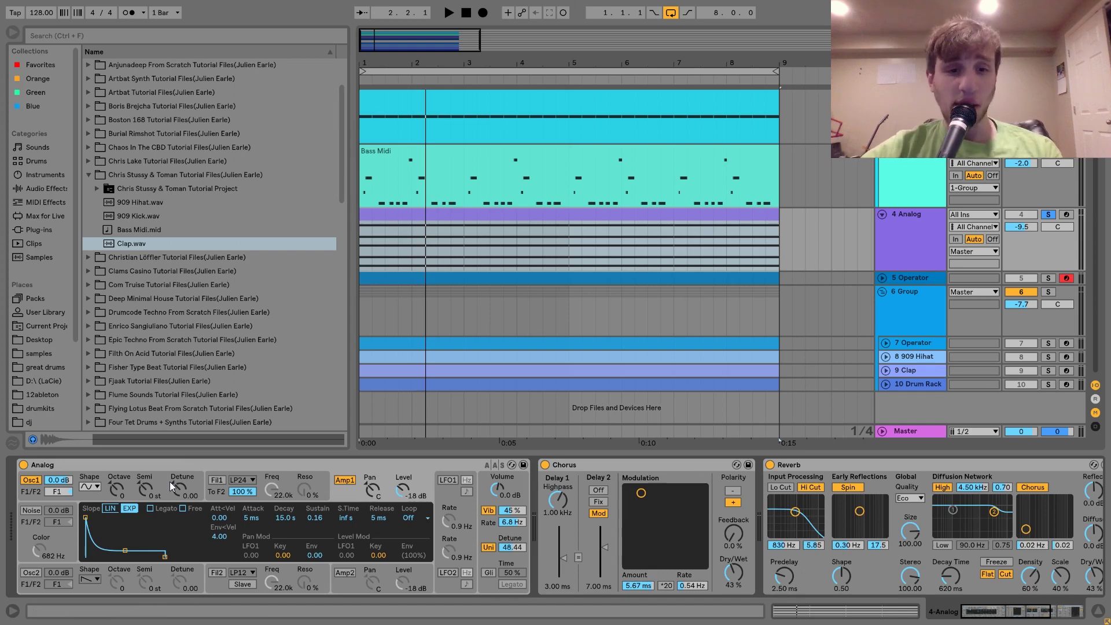
pyautogui.click(95, 496)
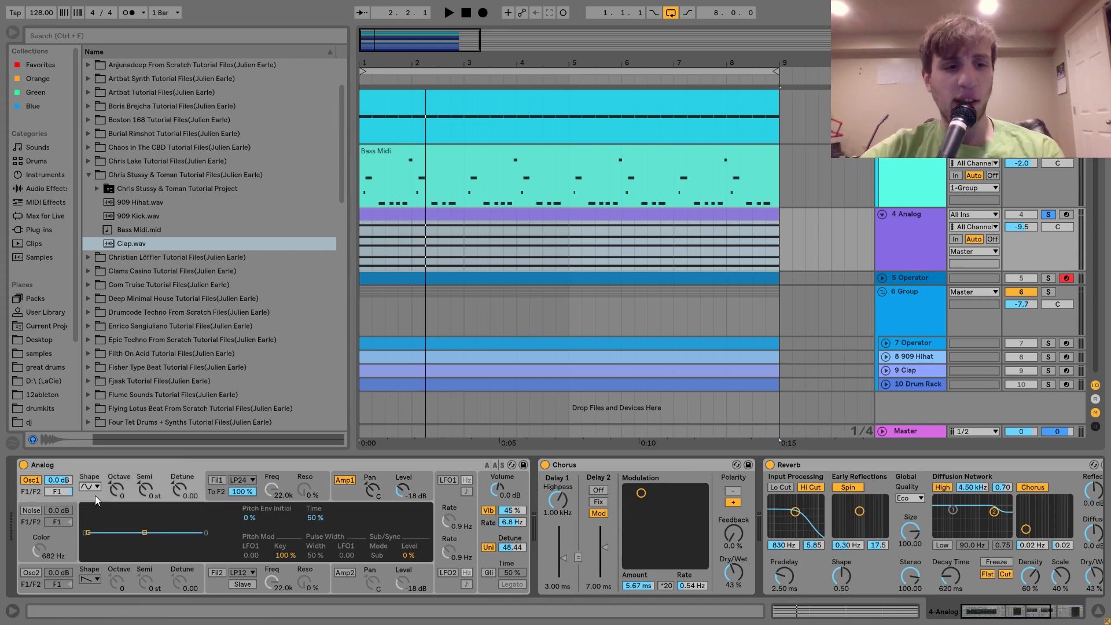
pyautogui.click(350, 495)
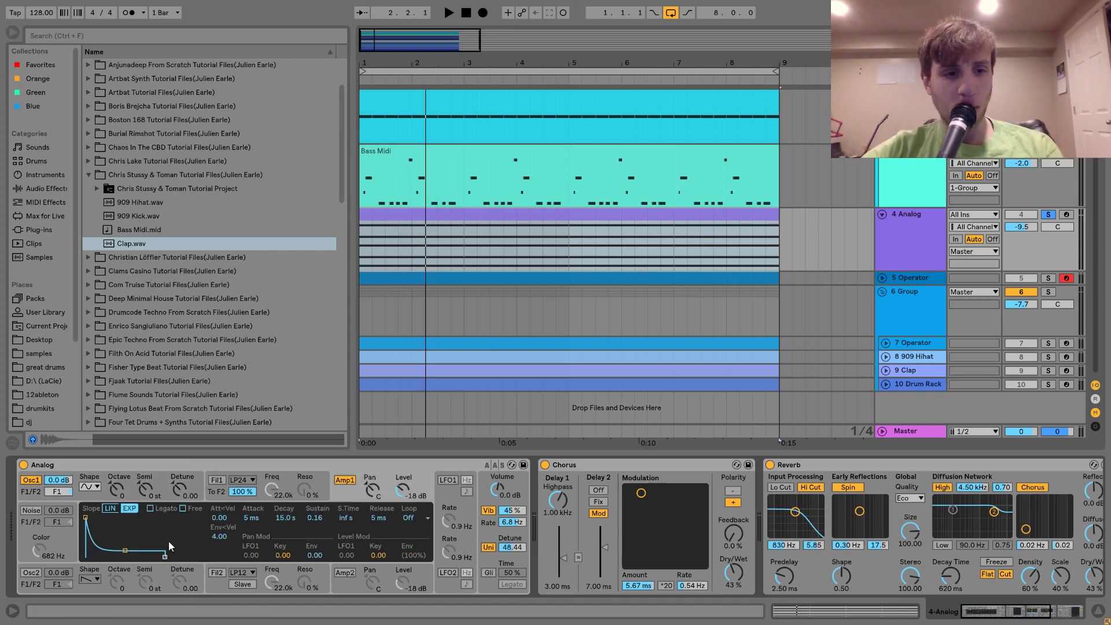
pyautogui.press('space')
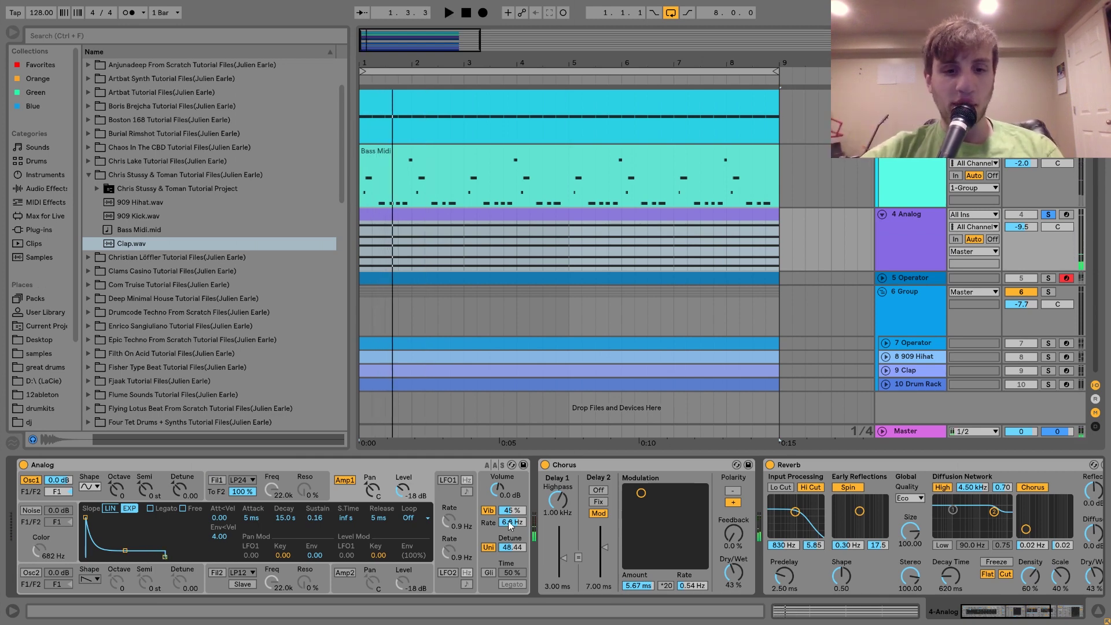
# - Compare the Analog sound with unison off and on during playback, leaving unison on
pyautogui.click(485, 530)
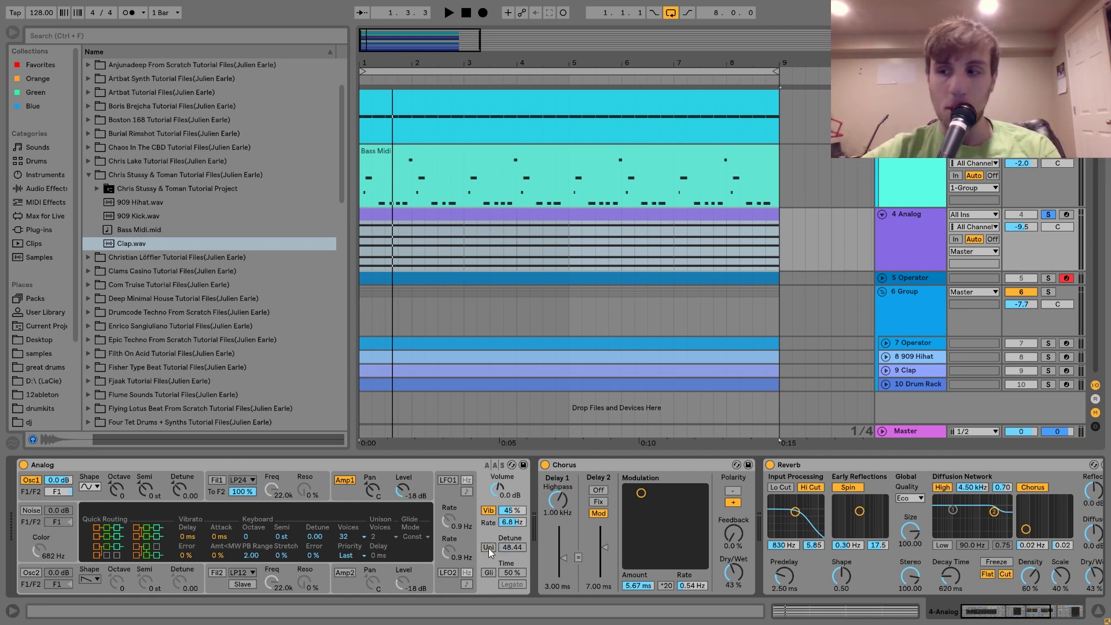
pyautogui.press('space')
pyautogui.click(488, 547)
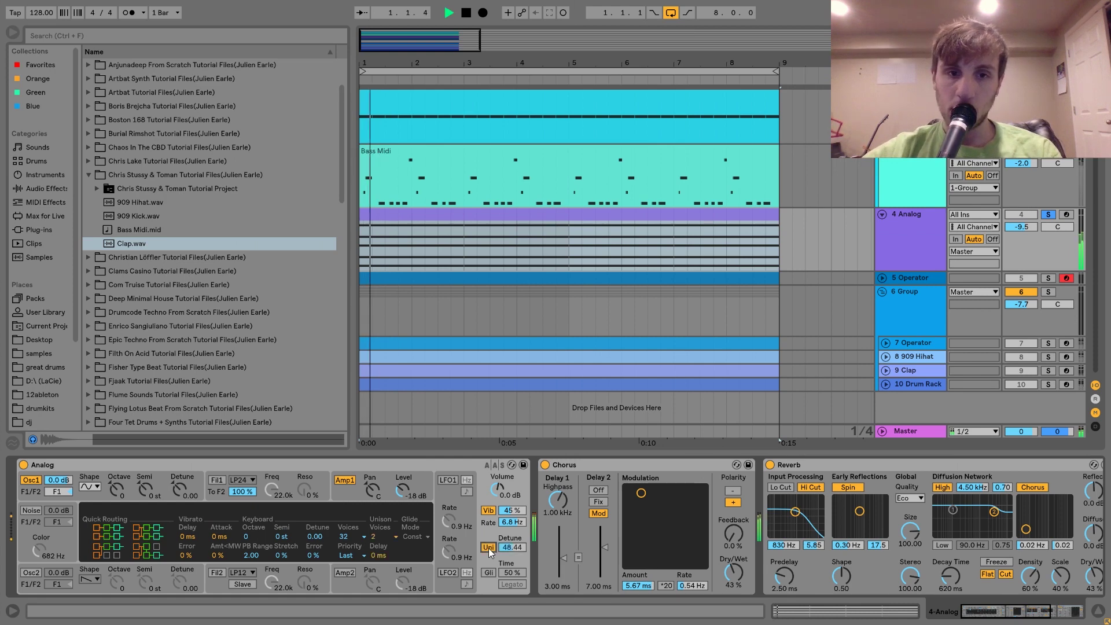
pyautogui.press('space')
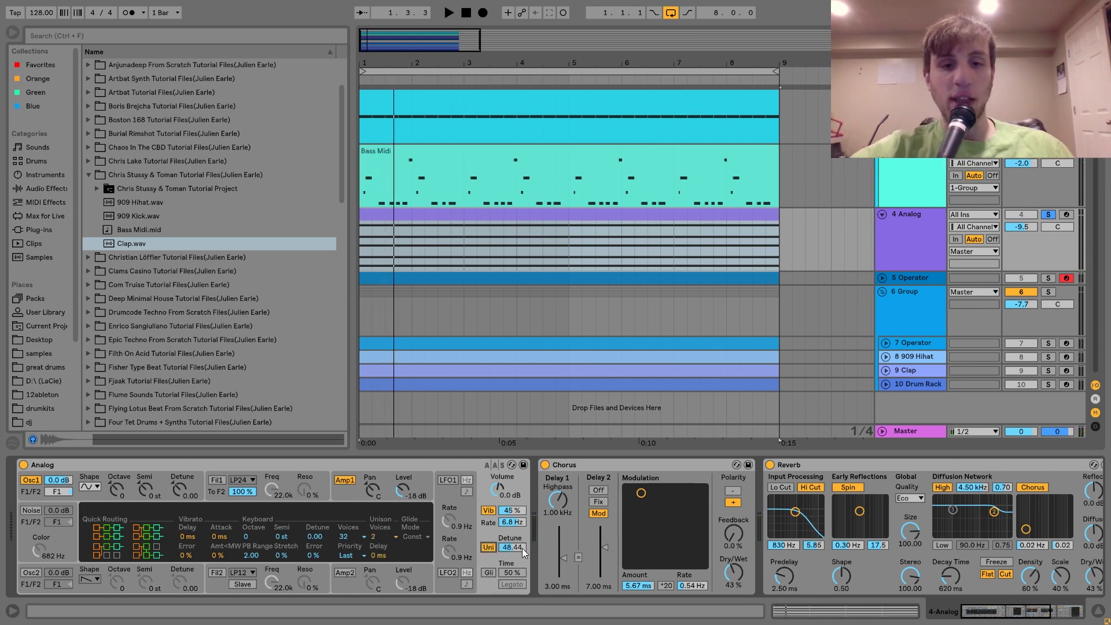
# - Compare the Analog sound with vibrato off and on during playback, leaving vibrato on
pyautogui.press('space')
pyautogui.click(494, 513)
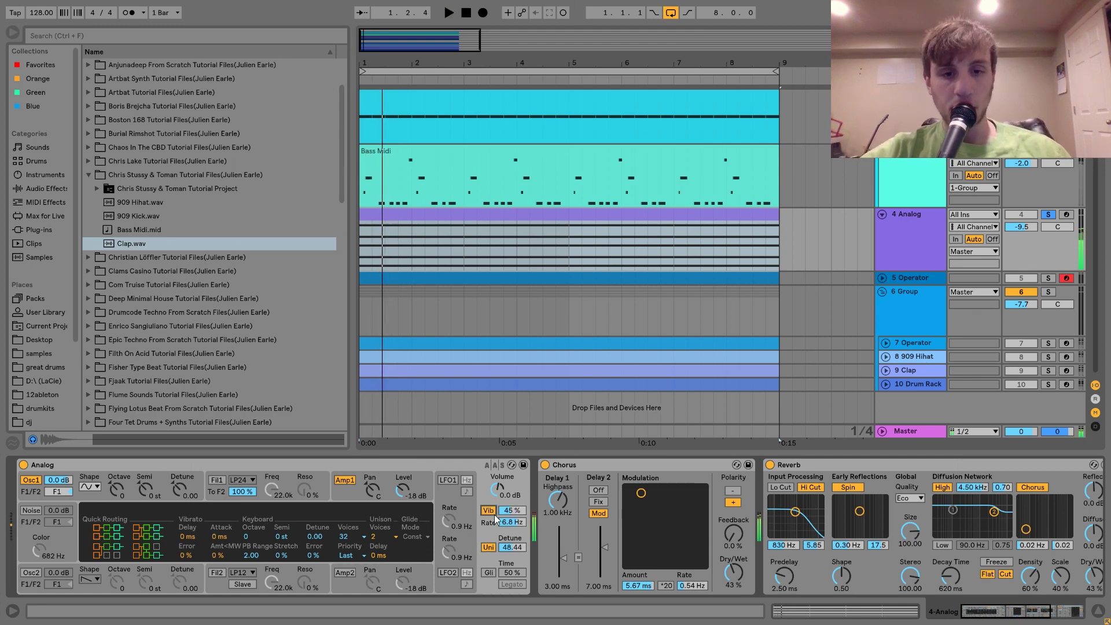
pyautogui.press('space')
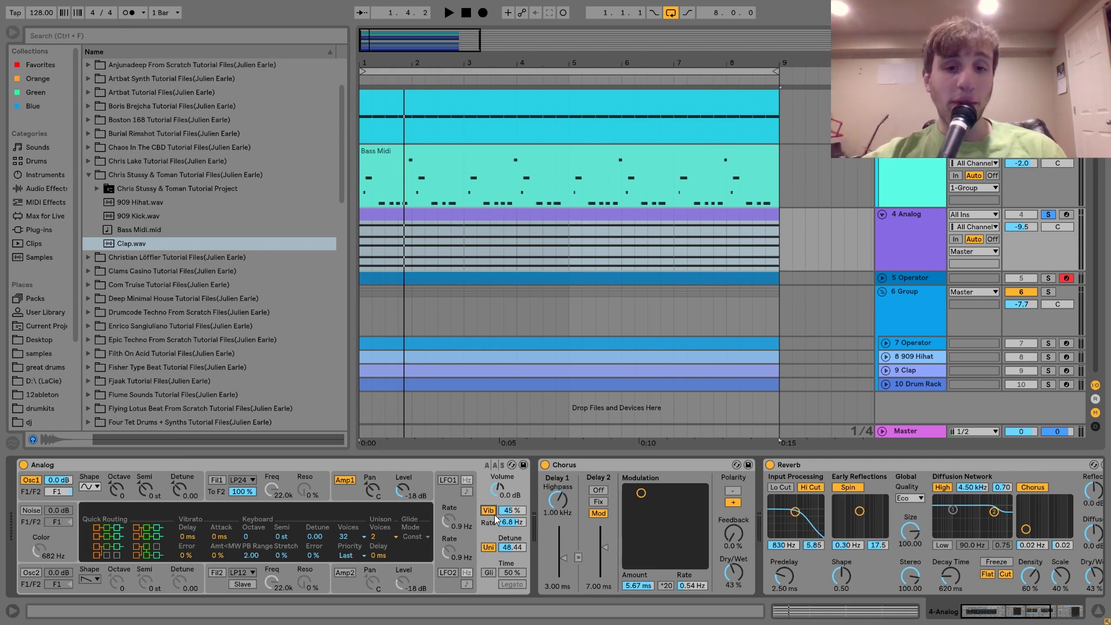
# - Compare the Analog sound with the Chorus off and on during playback, leaving the Chorus on
pyautogui.click(674, 468)
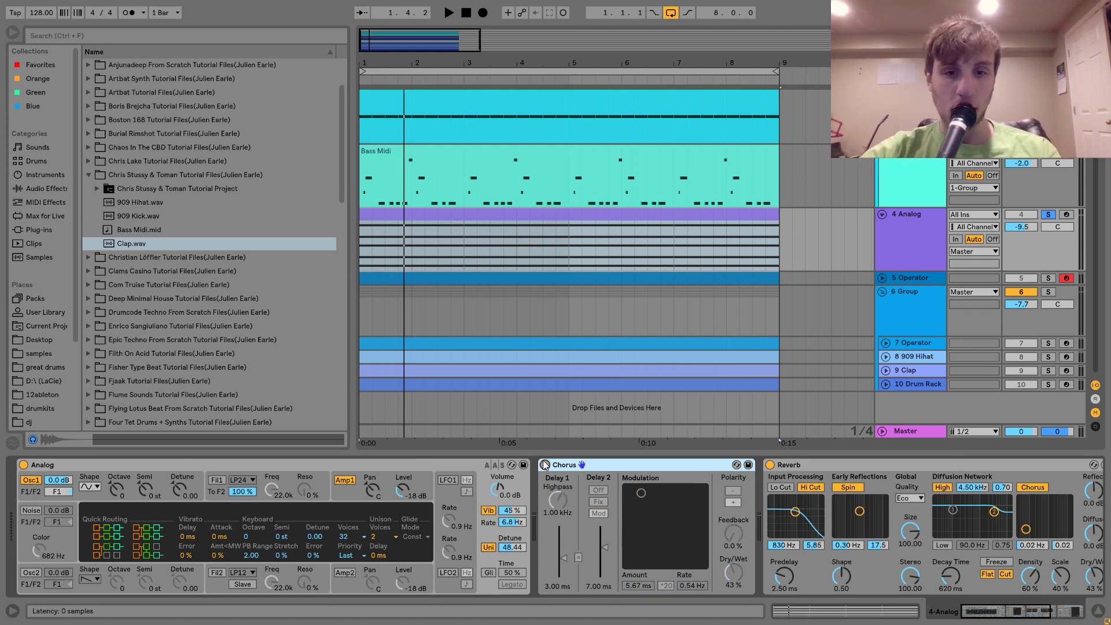
pyautogui.press('space')
pyautogui.press('space')
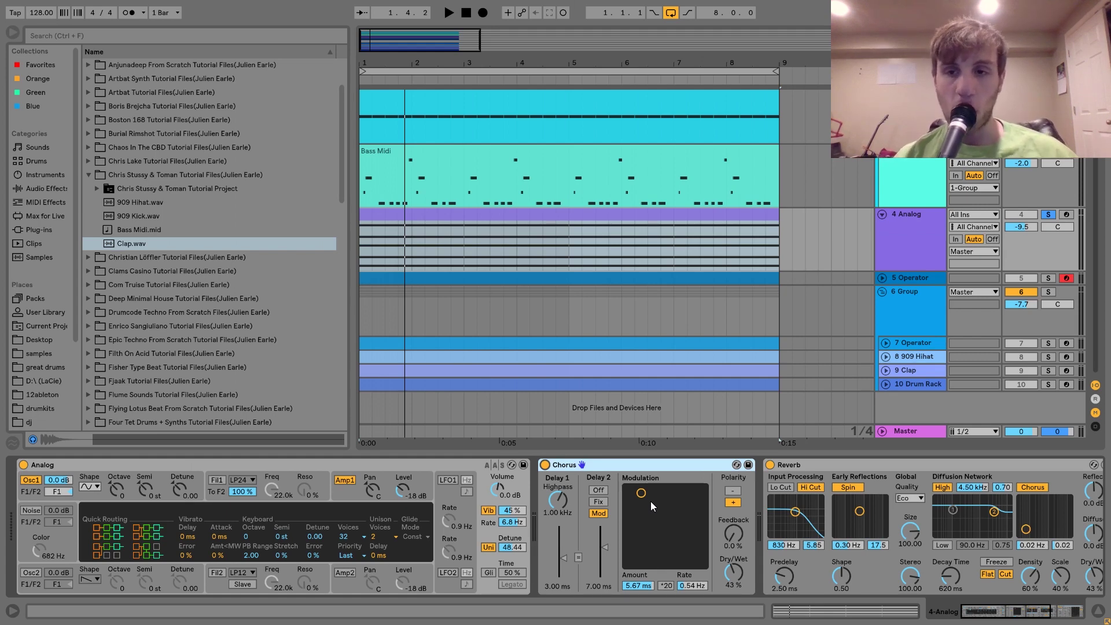
# - Compare the Analog sound with the Reverb off and on during playback, leaving it on, and select the sidechained Compressor
pyautogui.scroll(-6, 650, 502)
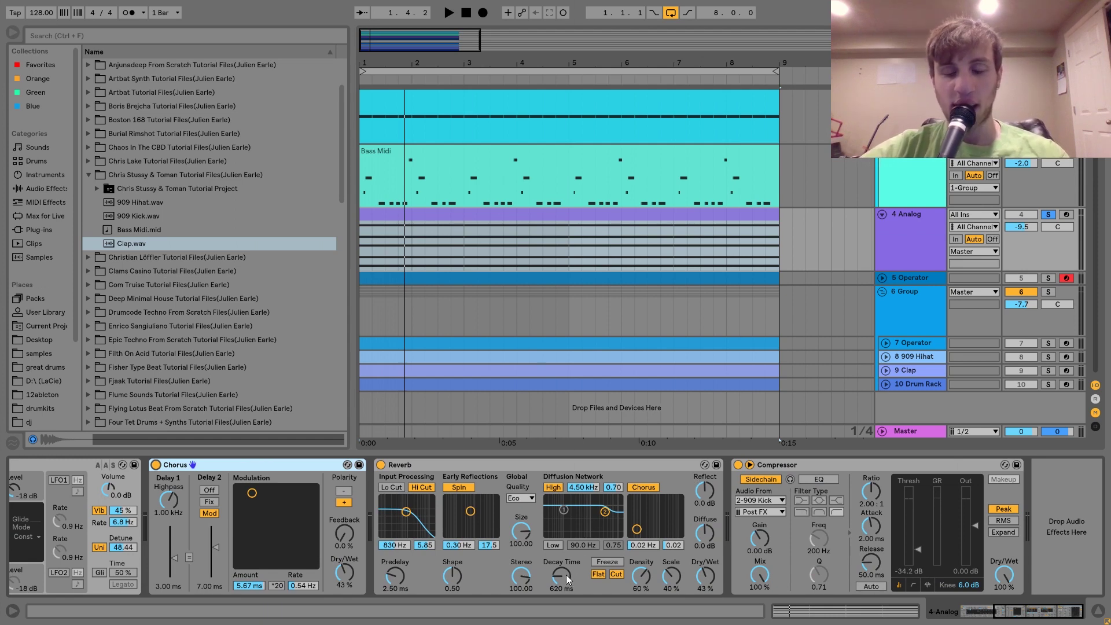
pyautogui.press('space')
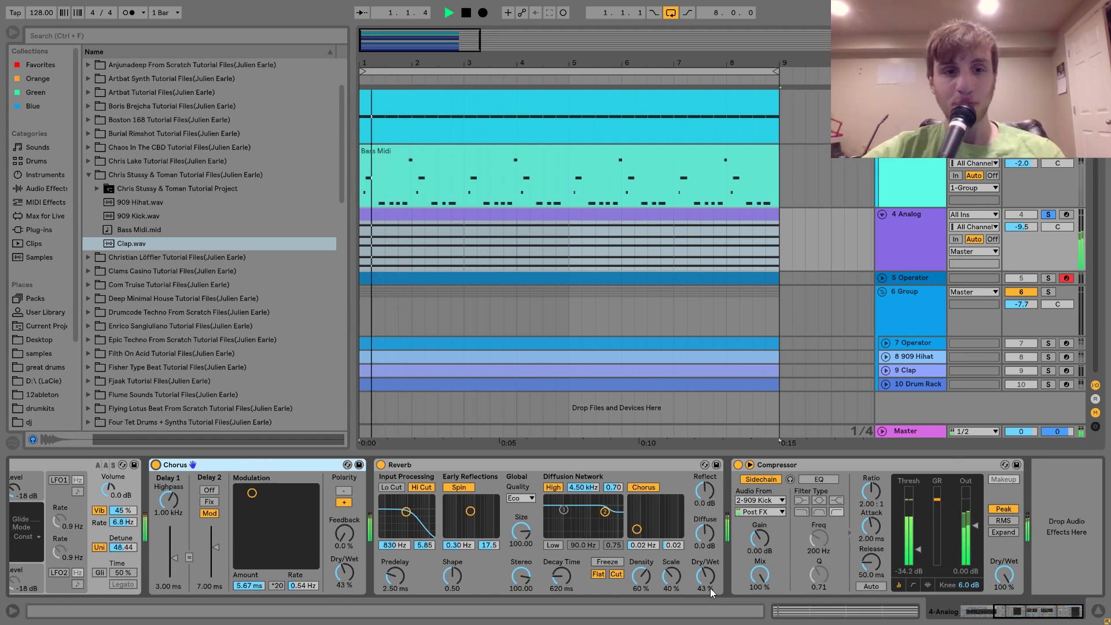
pyautogui.click(381, 464)
pyautogui.click(380, 465)
pyautogui.press('space')
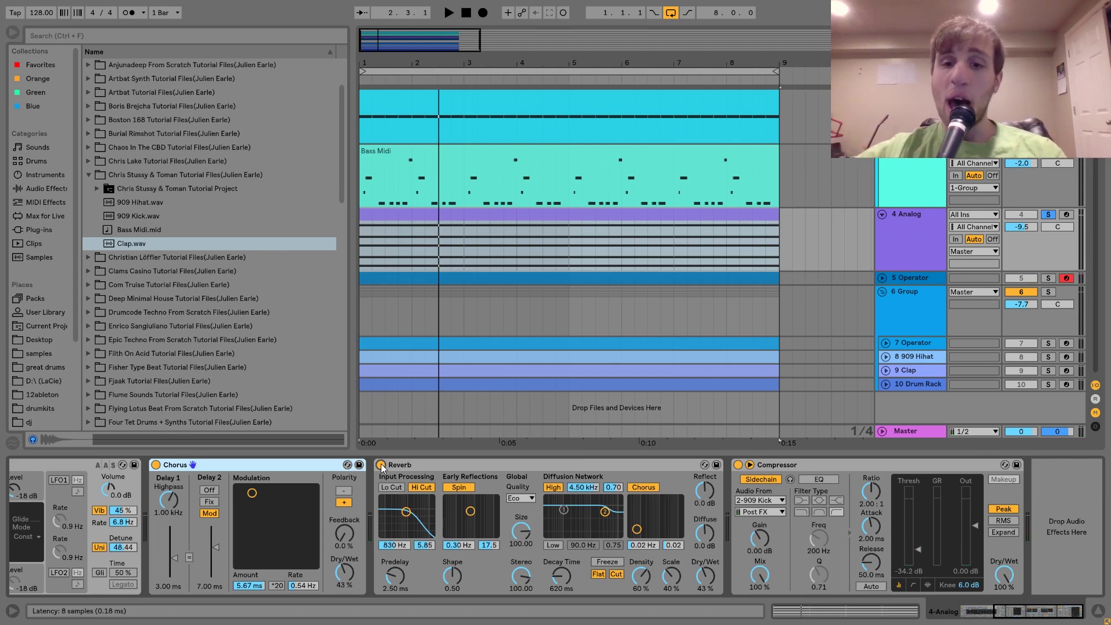
pyautogui.click(843, 466)
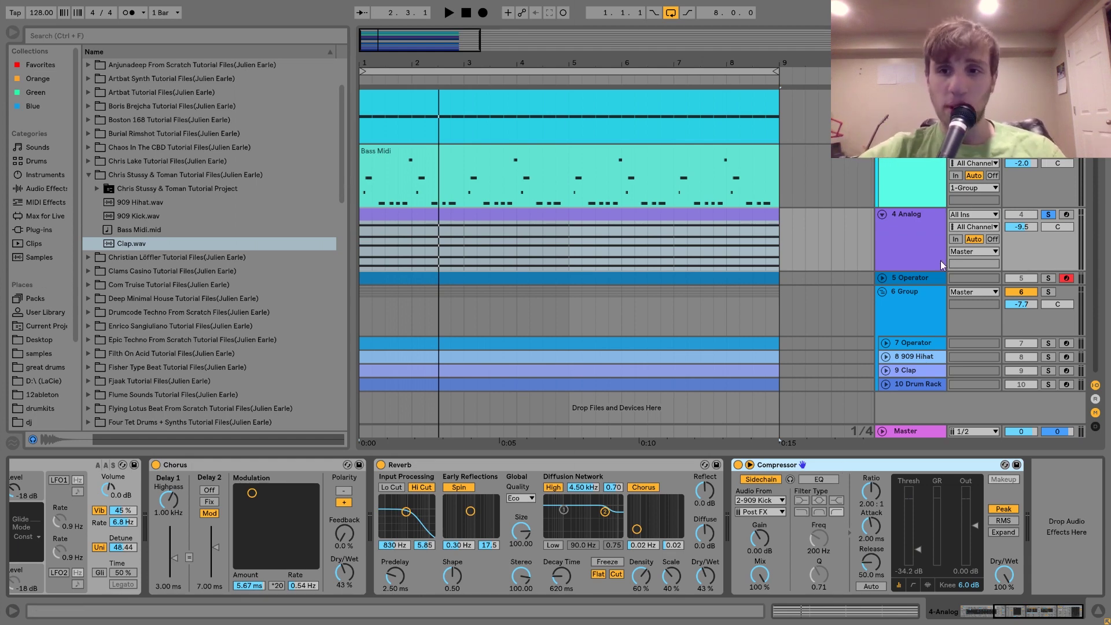
# - Unfold the 5 Operator track, solo it, and play its stabs while viewing its device chain from the first device
pyautogui.click(919, 276)
pyautogui.click(882, 278)
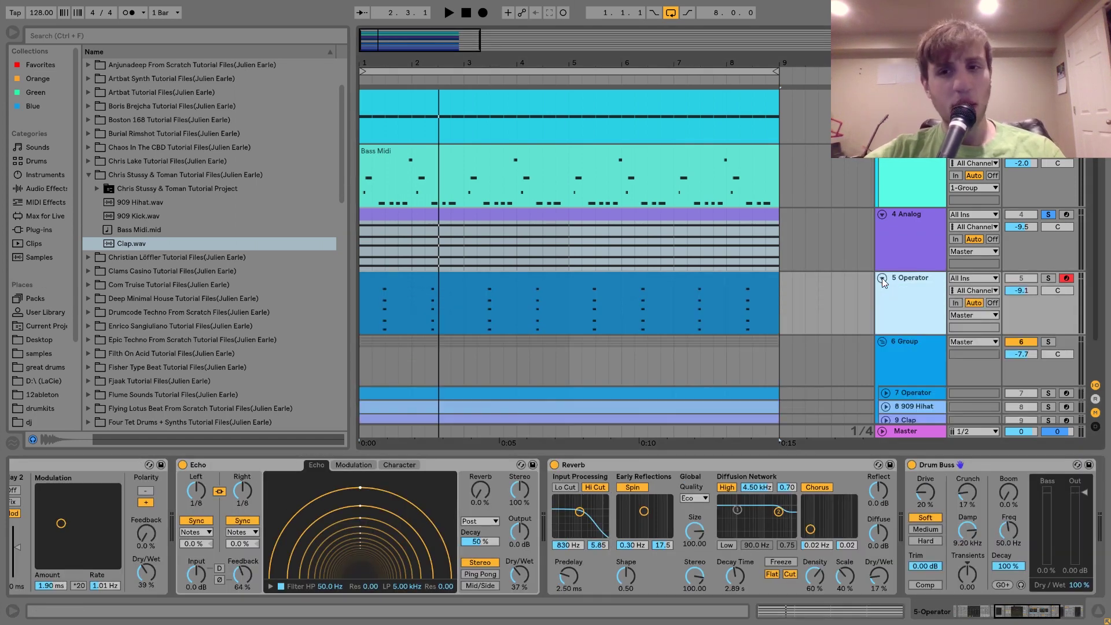
pyautogui.click(1050, 279)
pyautogui.press('space')
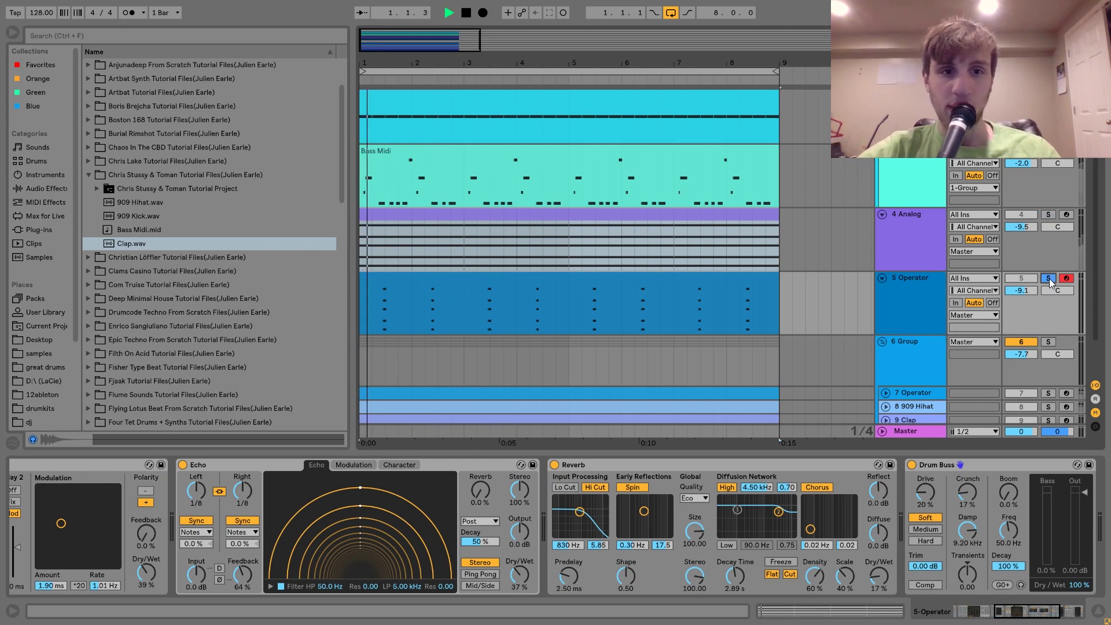
pyautogui.hscroll(-5, 710, 511)
pyautogui.hscroll(-3, 711, 512)
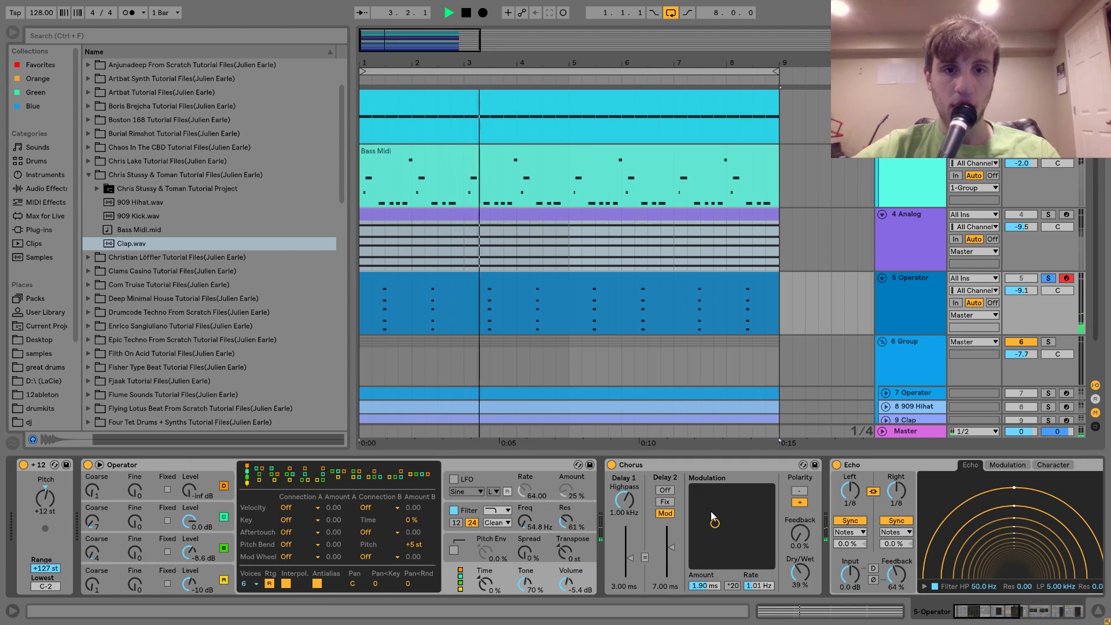
pyautogui.press('space')
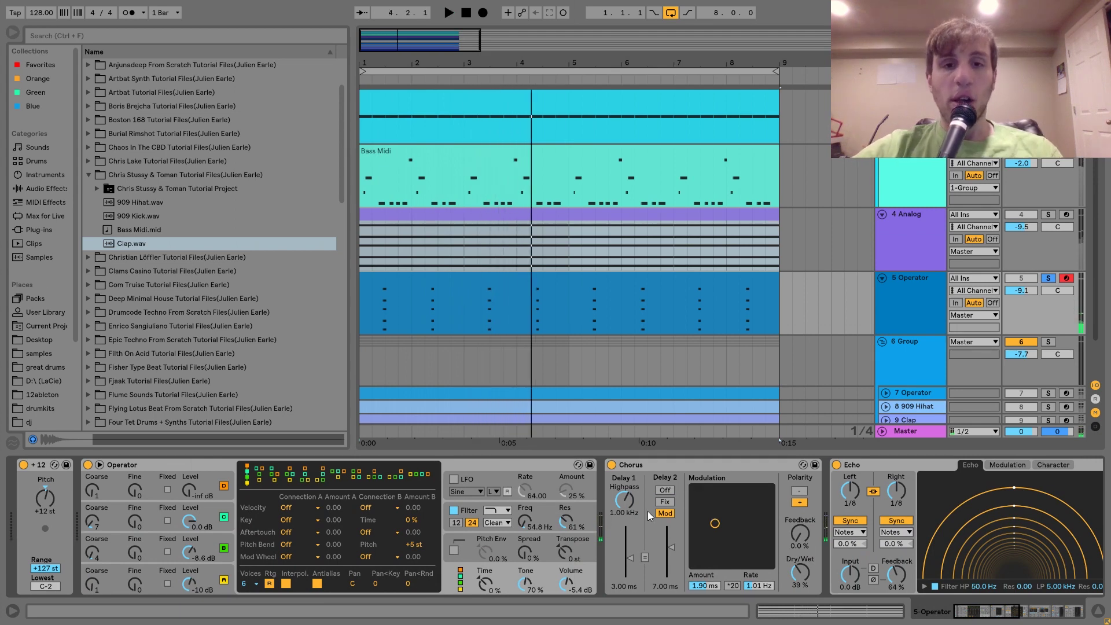
# - Open the 5 Operator clip's notes and select the two highest notes of the first chord, D#2 and G2
pyautogui.click(408, 284)
pyautogui.doubleClick(408, 284)
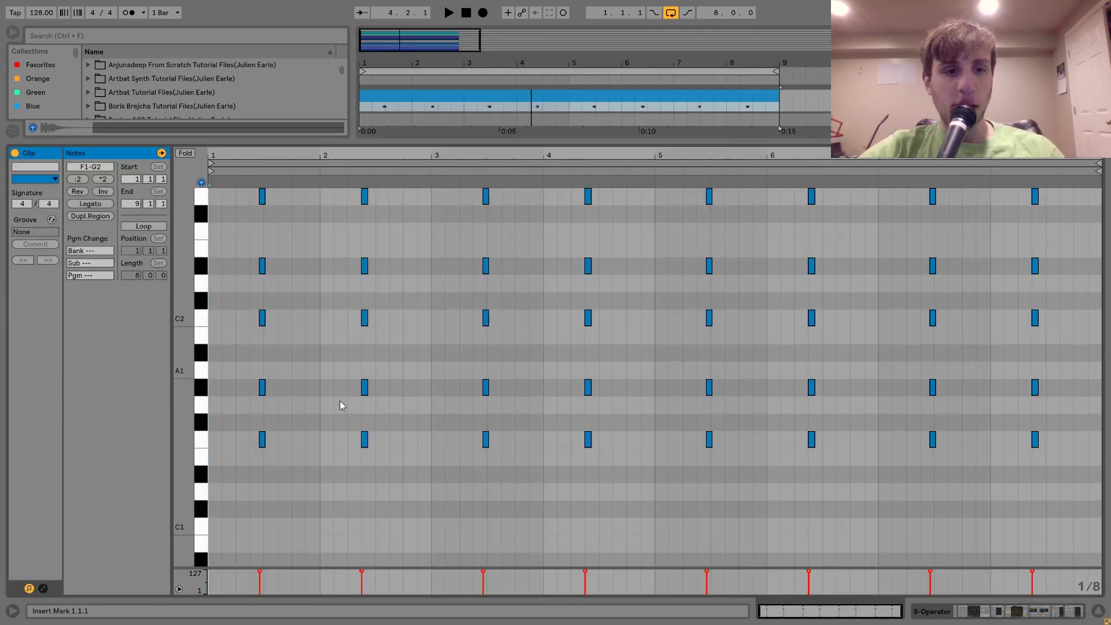
pyautogui.scroll(2, 243, 417)
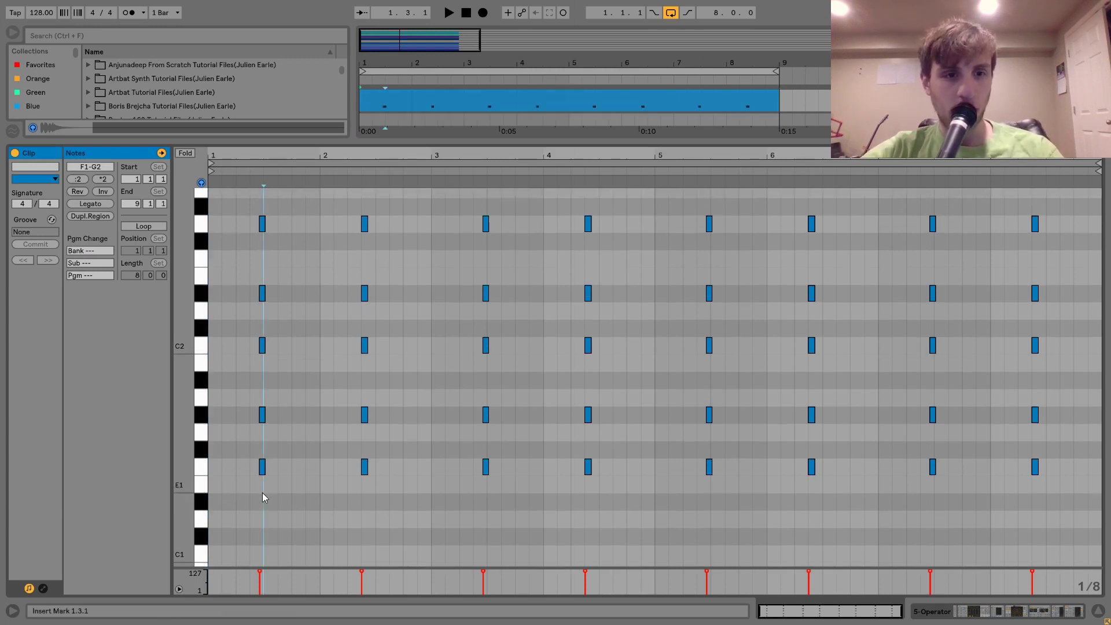
pyautogui.moveTo(261, 492); pyautogui.dragTo(276, 342)
pyautogui.moveTo(278, 292); pyautogui.dragTo(243, 210)
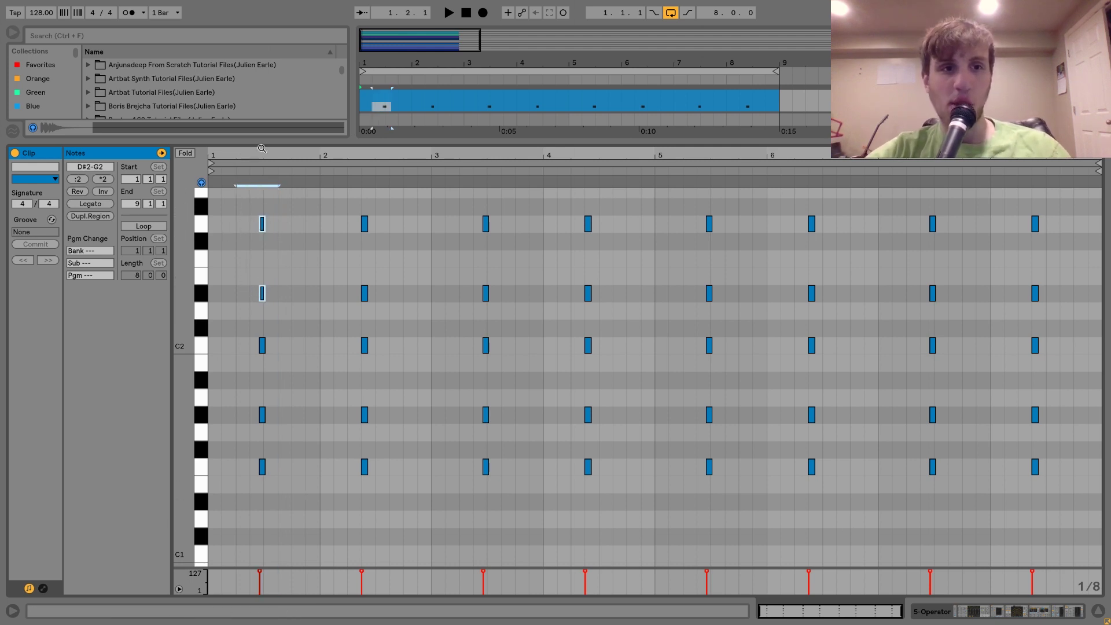
# - Inspect the note names of the opening chords and select the whole first chord from F1 to G2
pyautogui.moveTo(256, 153)
pyautogui.mouseDown()
pyautogui.moveTo(255, 231)
pyautogui.moveTo(255, 193)
pyautogui.mouseUp()
pyautogui.rightClick(384, 267)
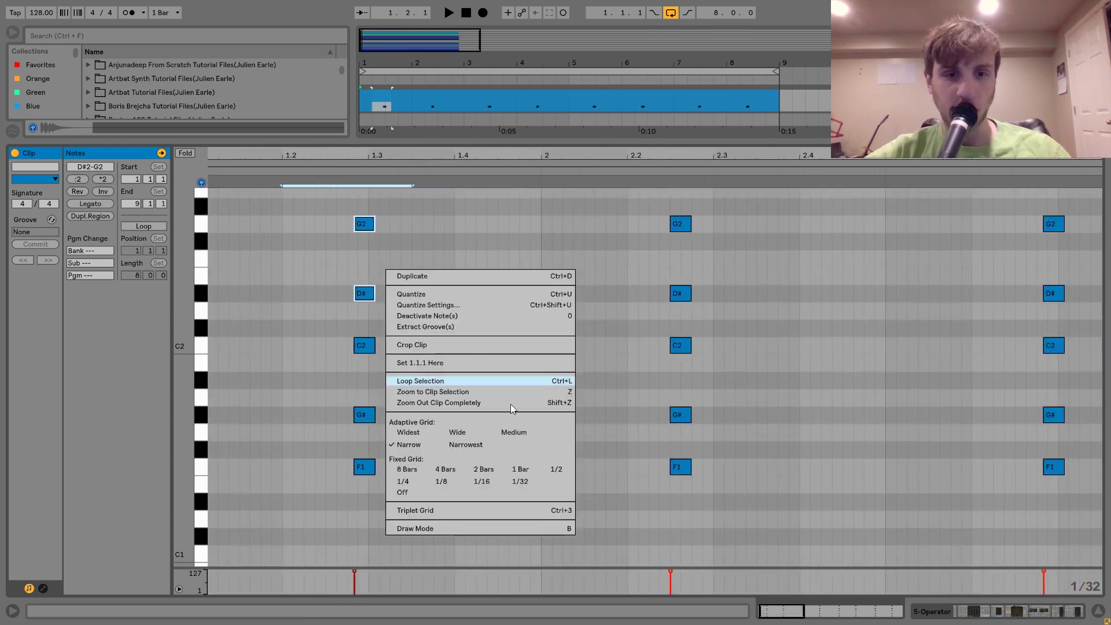
pyautogui.click(447, 154)
pyautogui.click(445, 153)
pyautogui.moveTo(408, 165); pyautogui.dragTo(408, 156)
pyautogui.moveTo(352, 206); pyautogui.dragTo(365, 515)
pyautogui.click(327, 224)
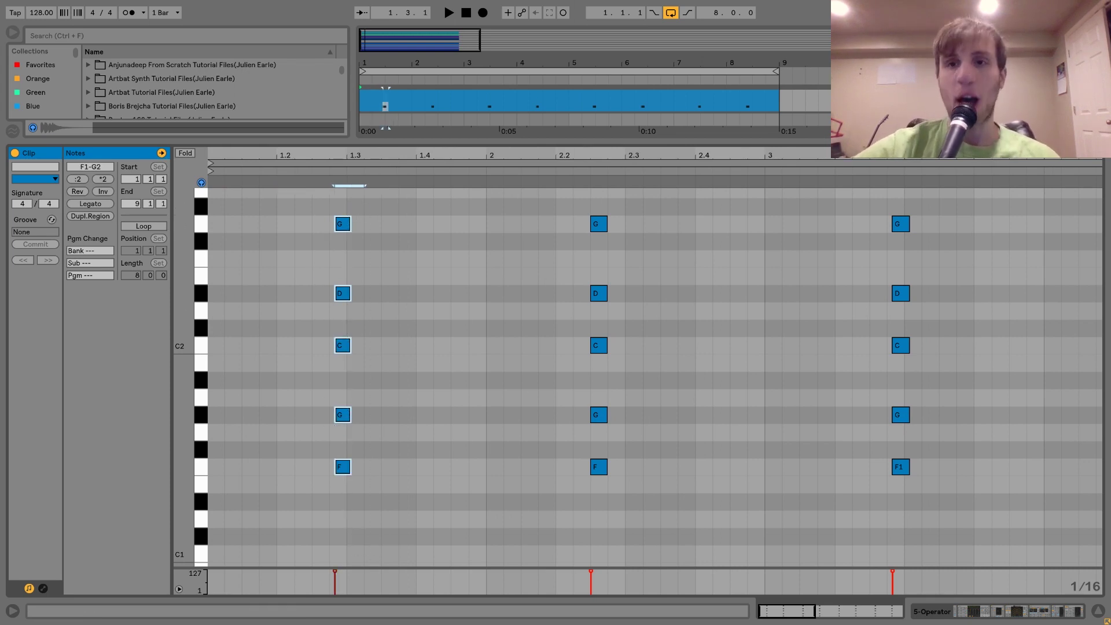
# - Return from the clip's notes to the Operator track's devices and play the soloed stabs
pyautogui.hotkey('shift', 'Tab')
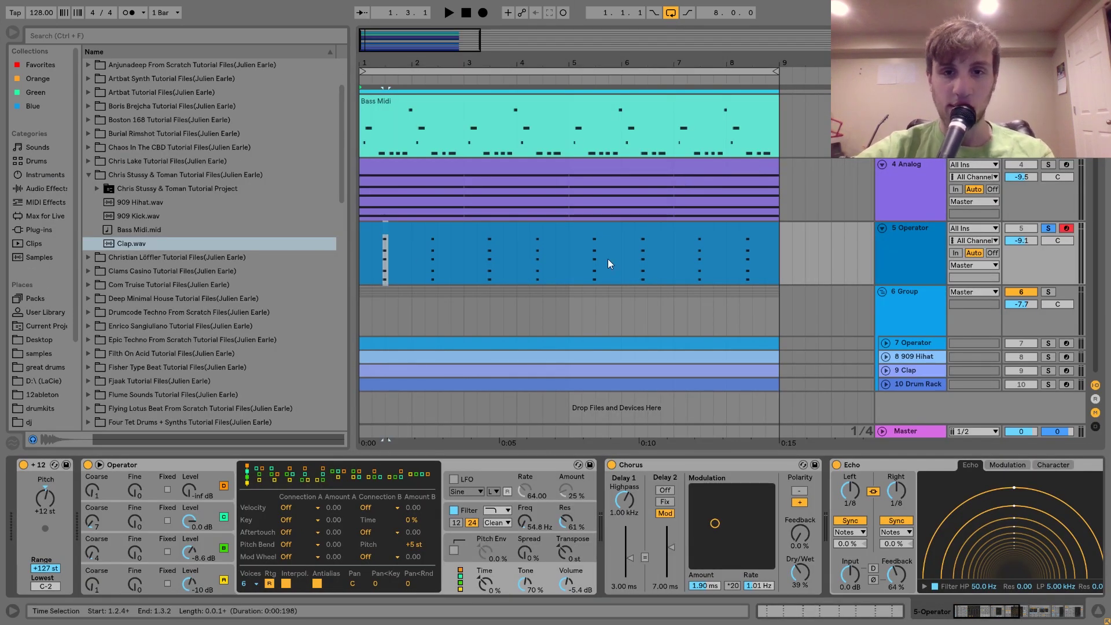
pyautogui.hotkey('shift', 'Tab')
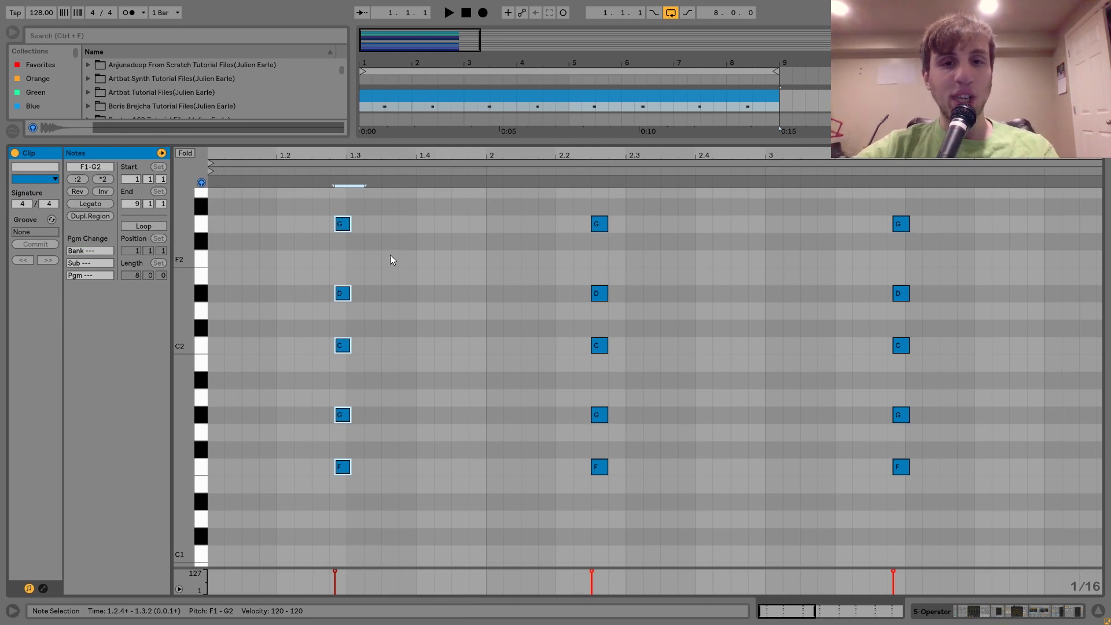
pyautogui.hotkey('shift', 'Tab')
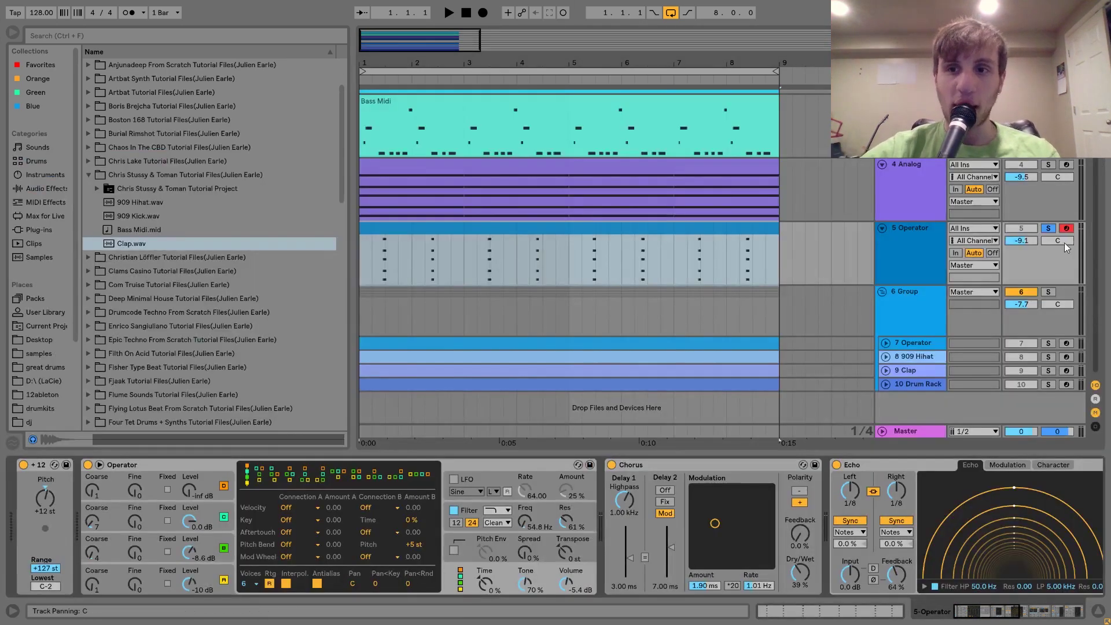
pyautogui.press('space')
pyautogui.press('space')
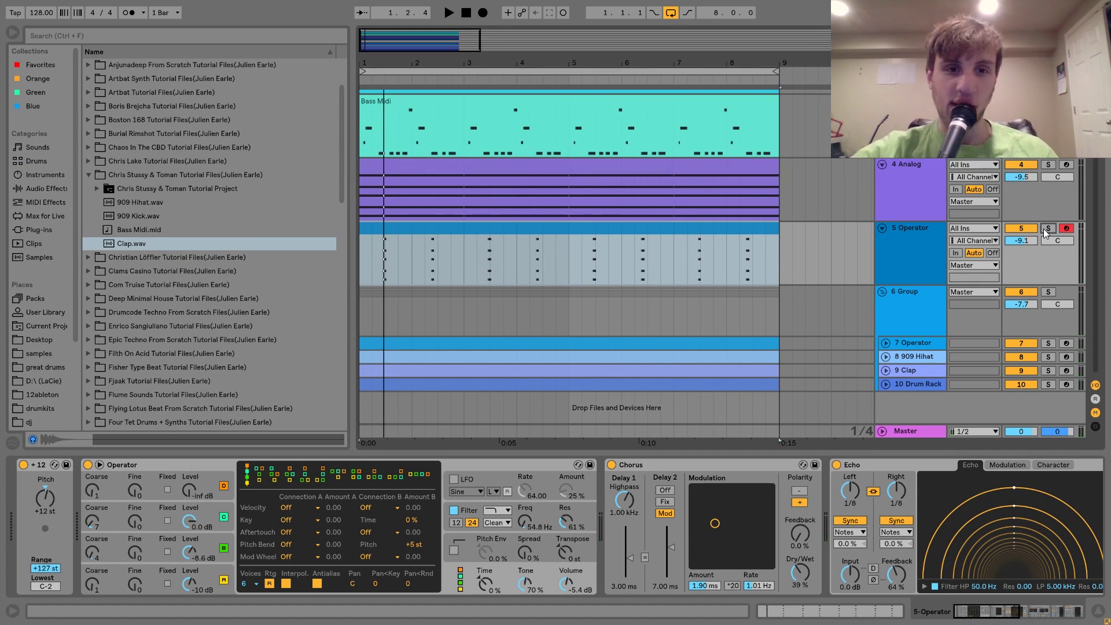
# - Play the full mix with the Operator track unsoloed, and solo the track again
pyautogui.press('space')
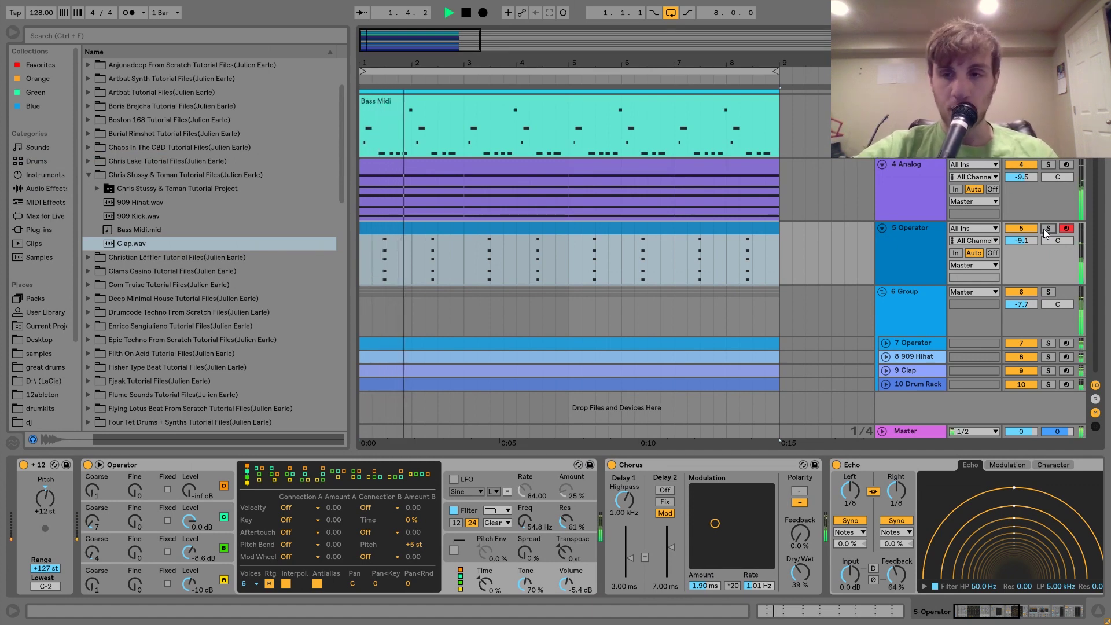
pyautogui.press('space')
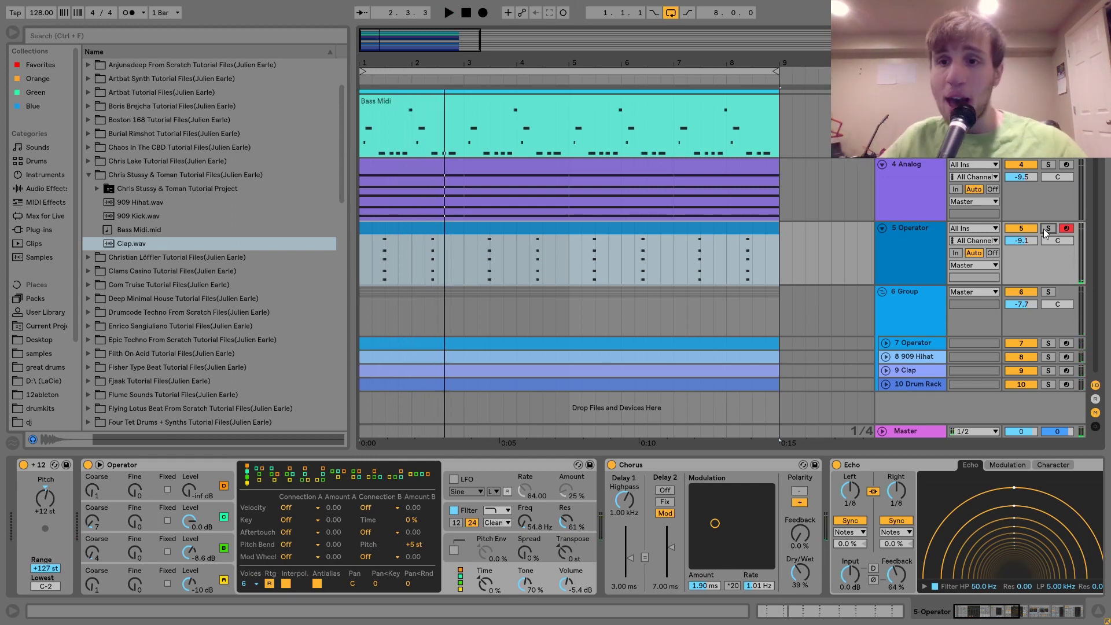
pyautogui.click(1043, 228)
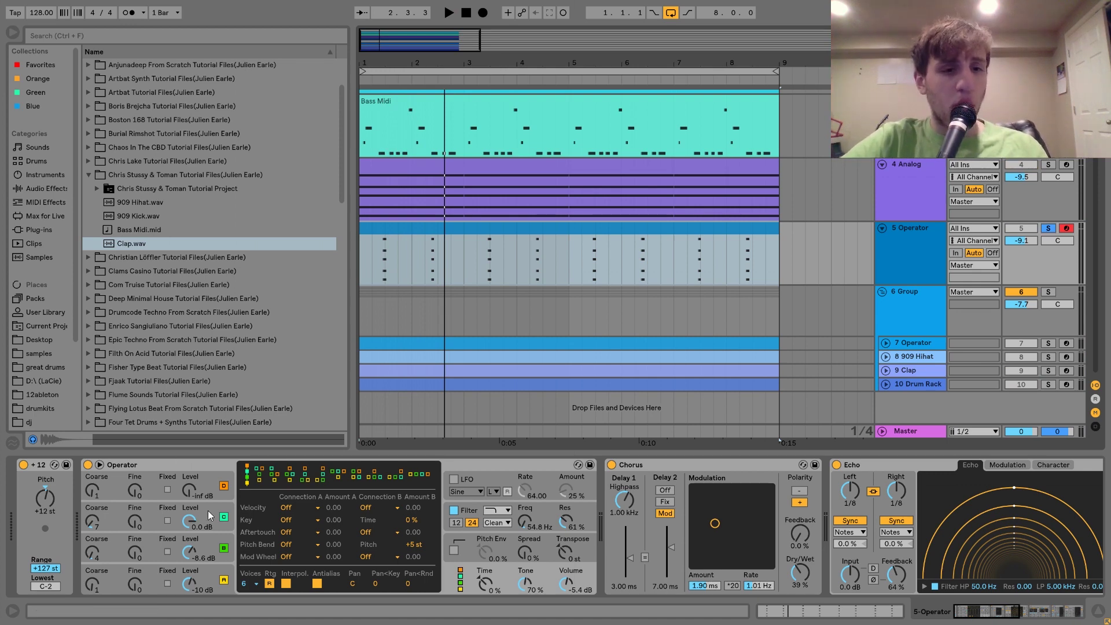
# - Inspect the envelope and waveform settings of Operator's oscillators A, B and C
pyautogui.click(222, 573)
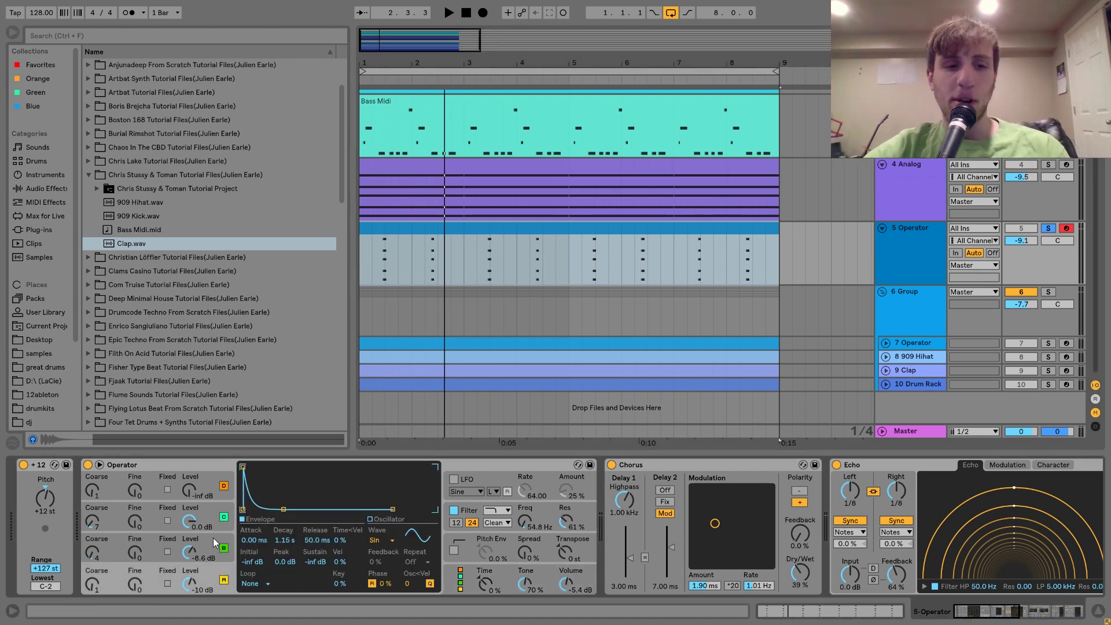
pyautogui.click(213, 537)
pyautogui.click(203, 507)
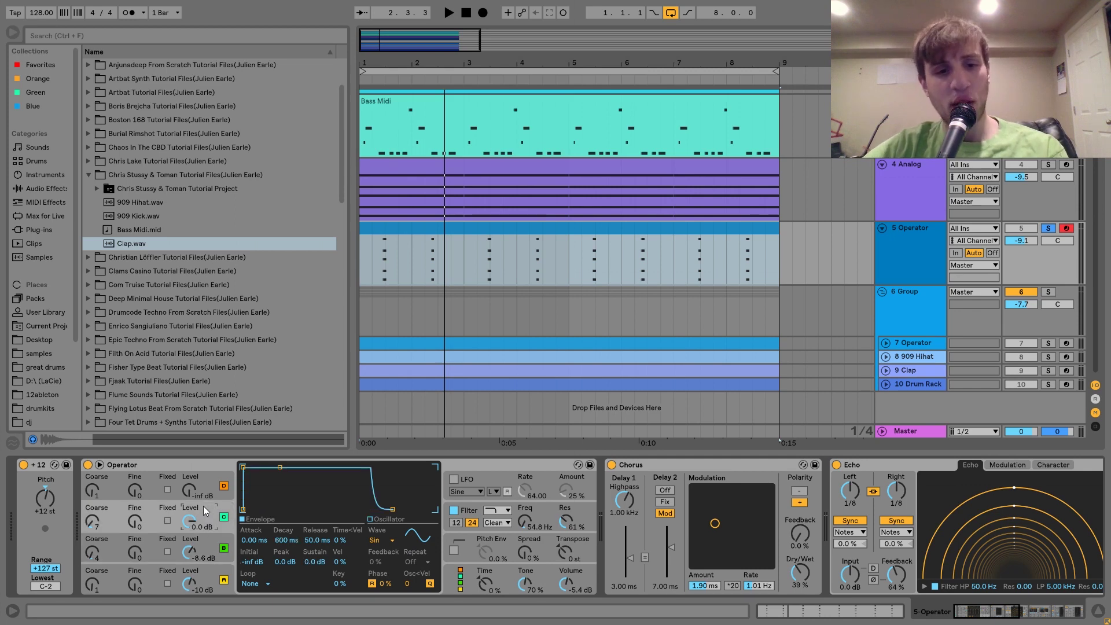
# - Compare the Operator sound with its filter off and on while playing the stabs, leaving the filter on
pyautogui.click(453, 511)
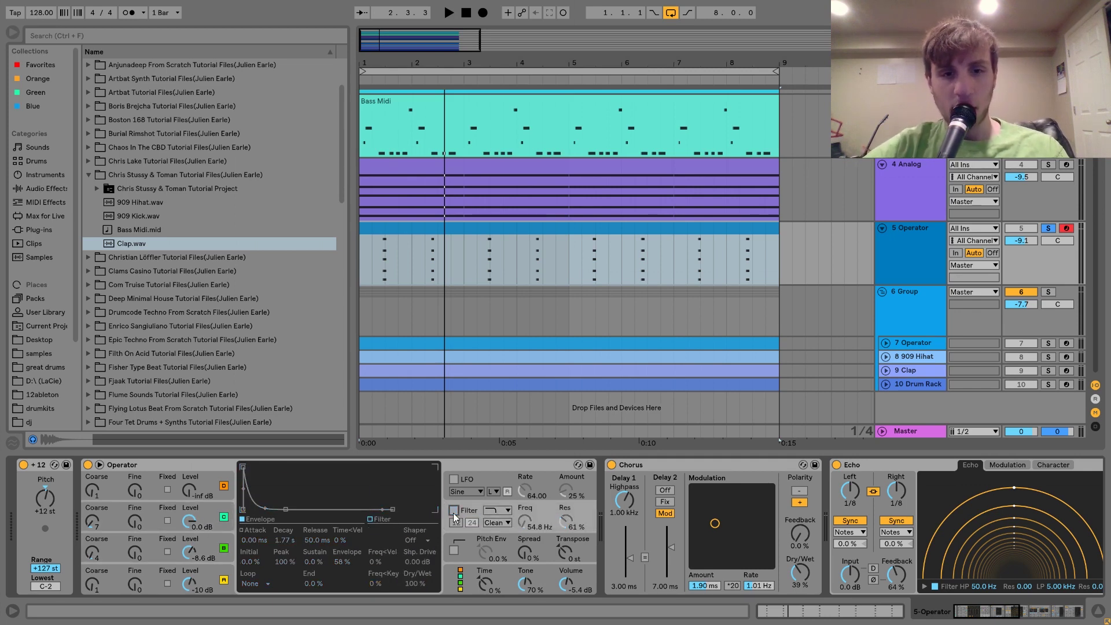
pyautogui.press('space')
pyautogui.press('space')
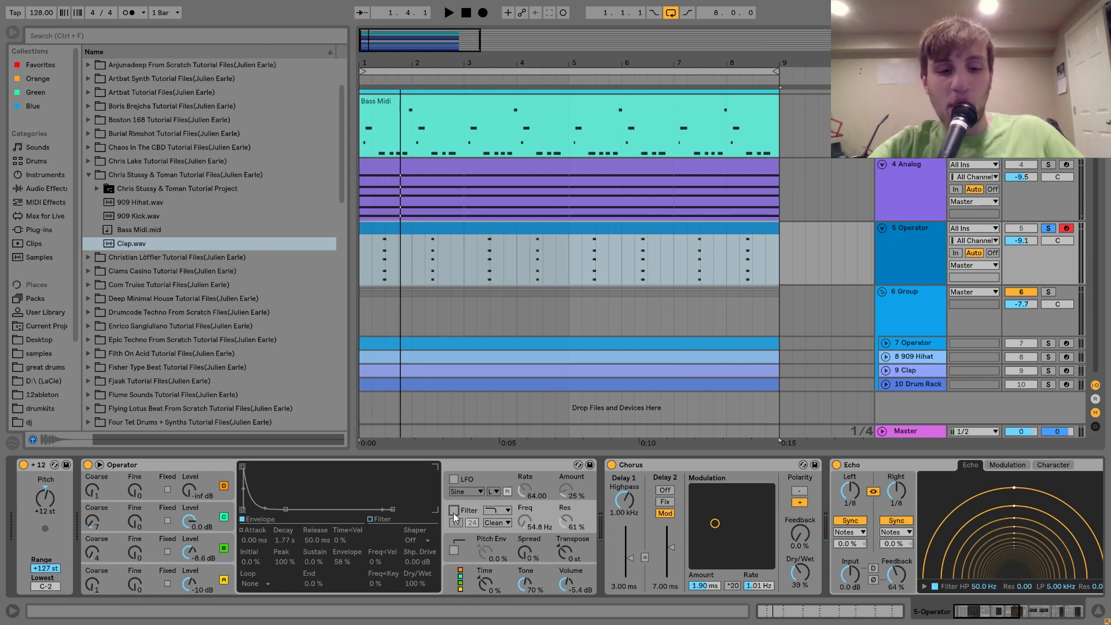
pyautogui.press('z')
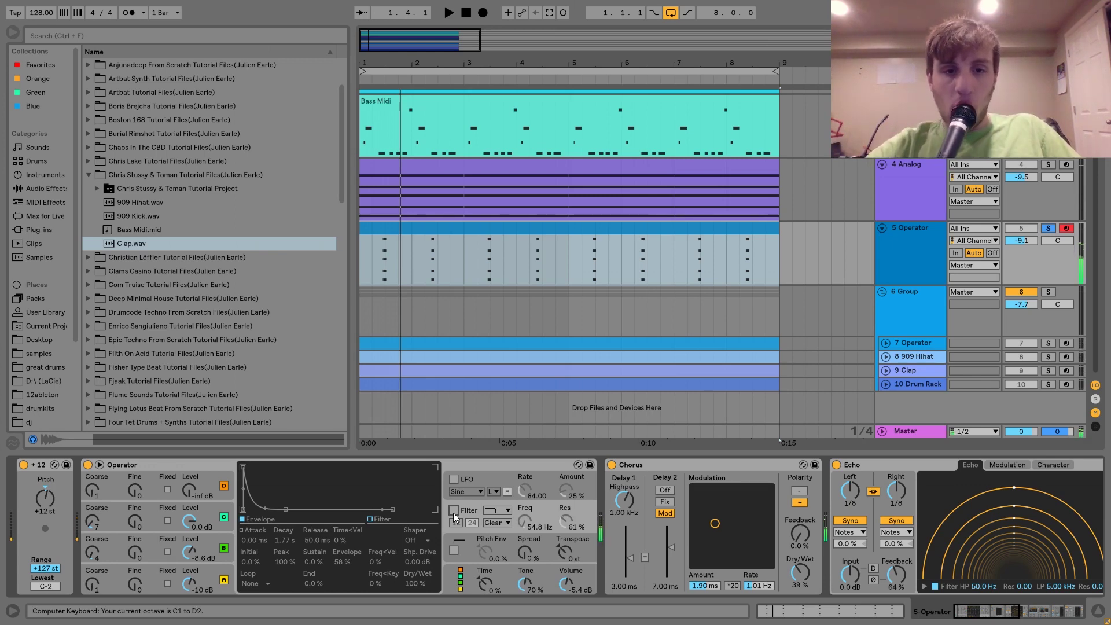
pyautogui.click(454, 511)
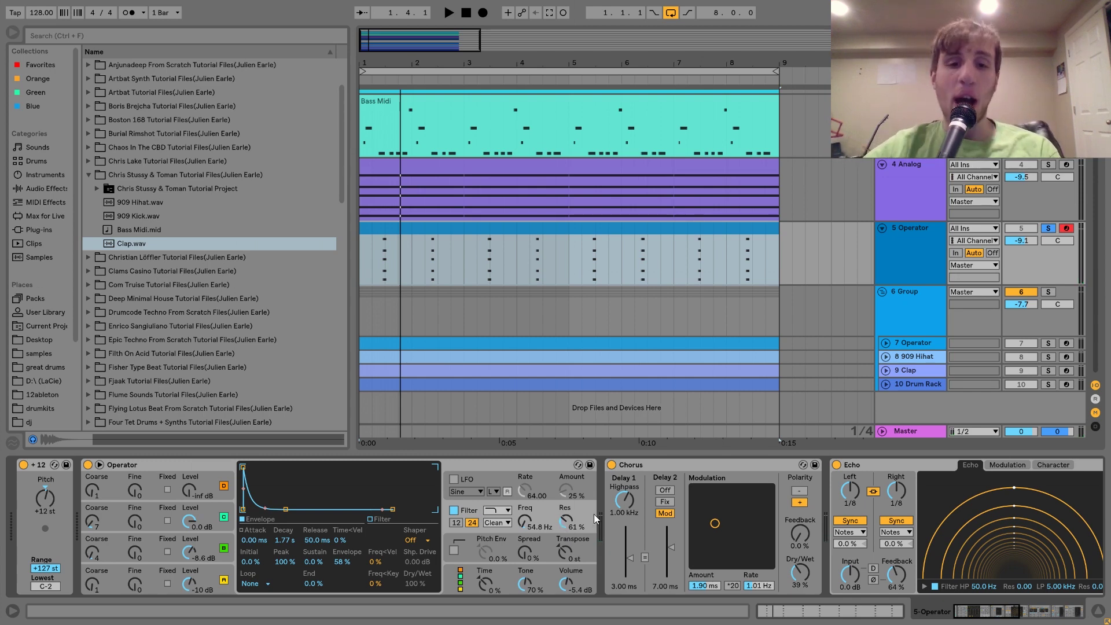
# - Compare the Operator sound with the Chorus off and on, leaving it on, and inspect the Echo and Reverb settings
pyautogui.scroll(-2, 593, 514)
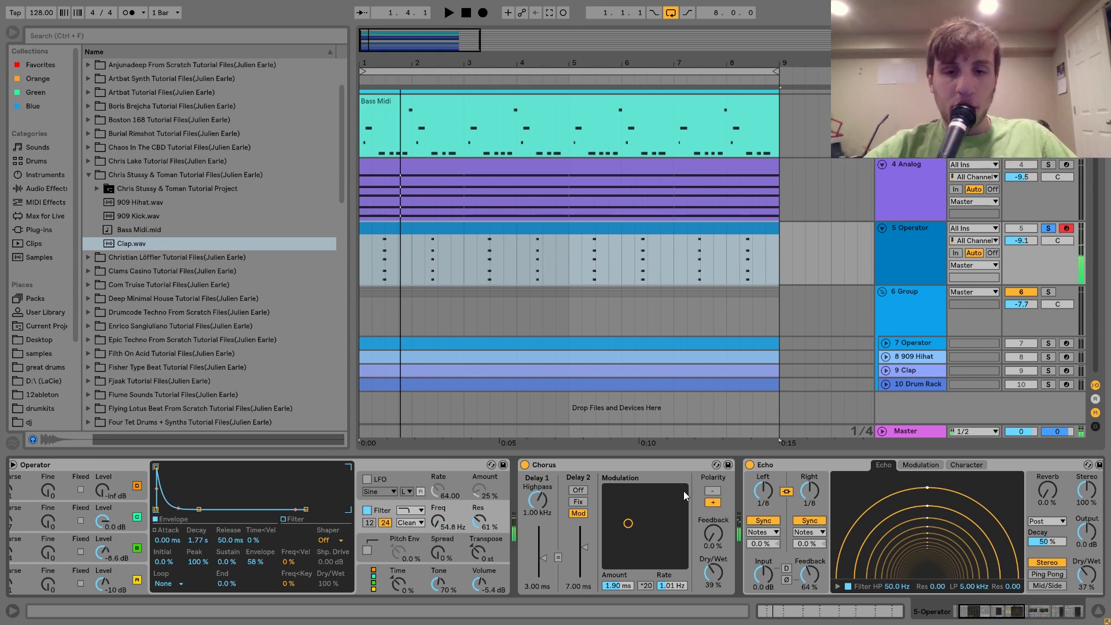
pyautogui.click(524, 464)
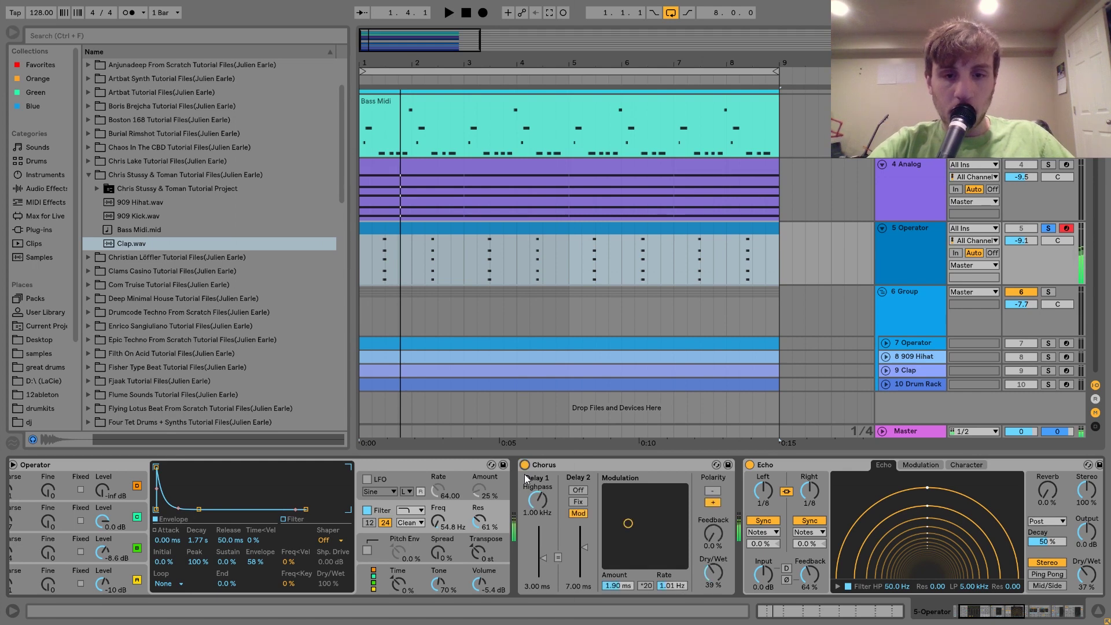
pyautogui.scroll(-1, 524, 478)
pyautogui.press('0')
pyautogui.scroll(-3, 525, 478)
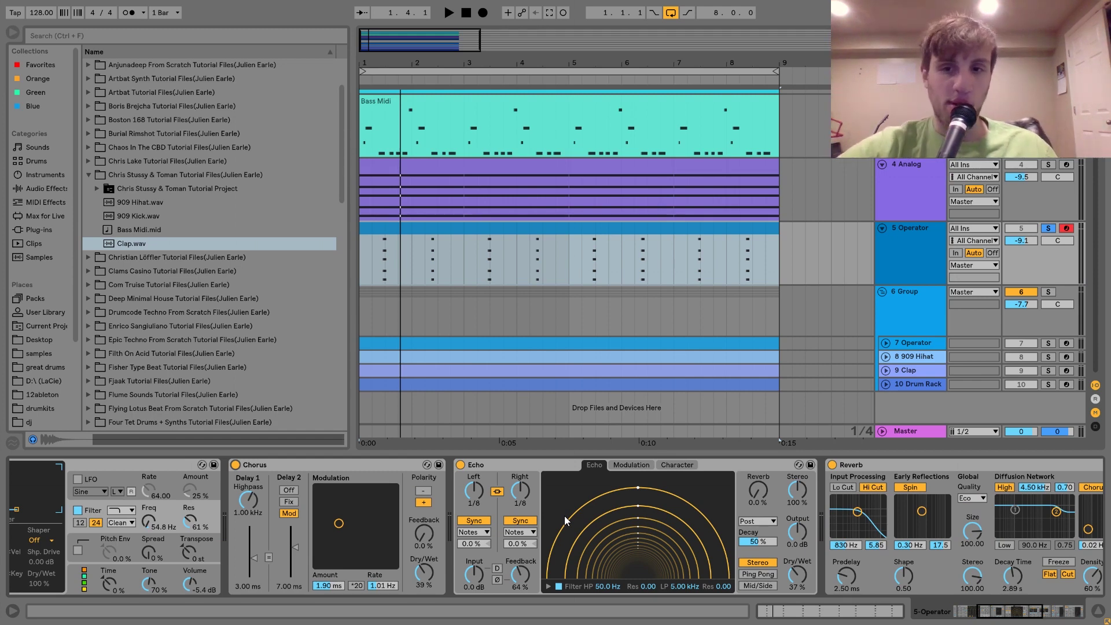
pyautogui.scroll(-7, 564, 516)
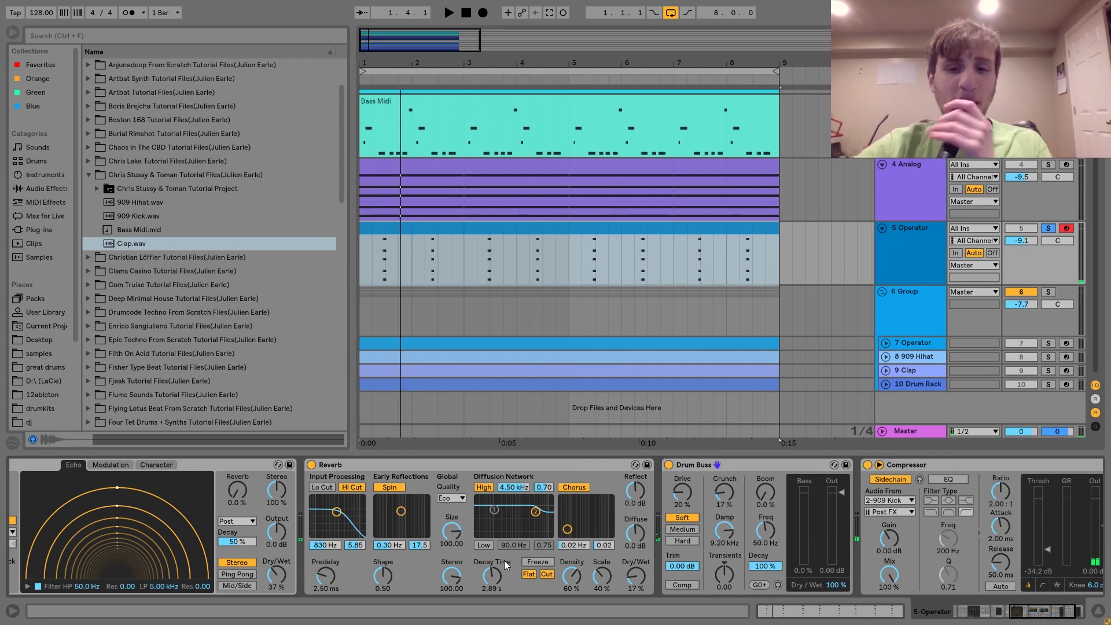
# - Compare the Operator sound with the Drum Buss off and on, leaving the Drum Buss on
pyautogui.hscroll(3, 641, 472)
pyautogui.hscroll(2, 641, 471)
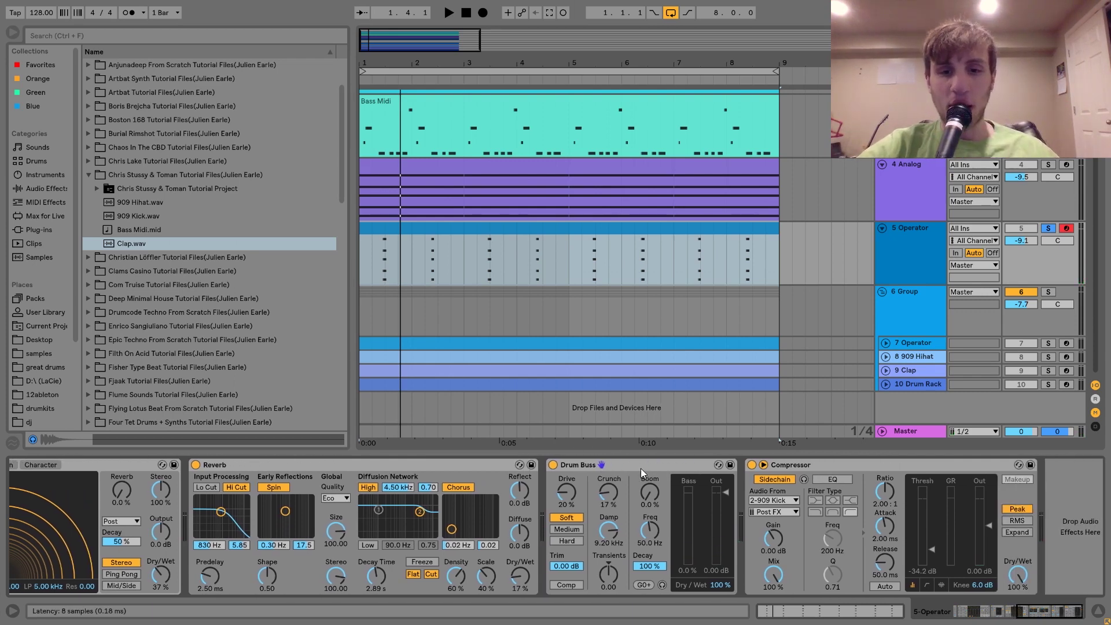
pyautogui.click(539, 466)
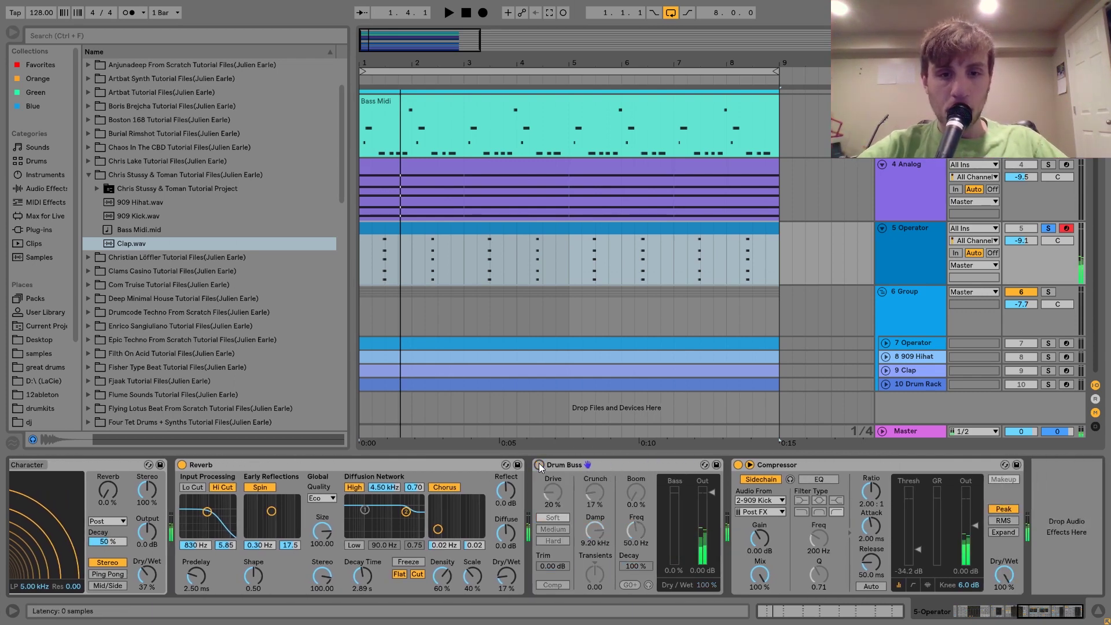
pyautogui.click(539, 465)
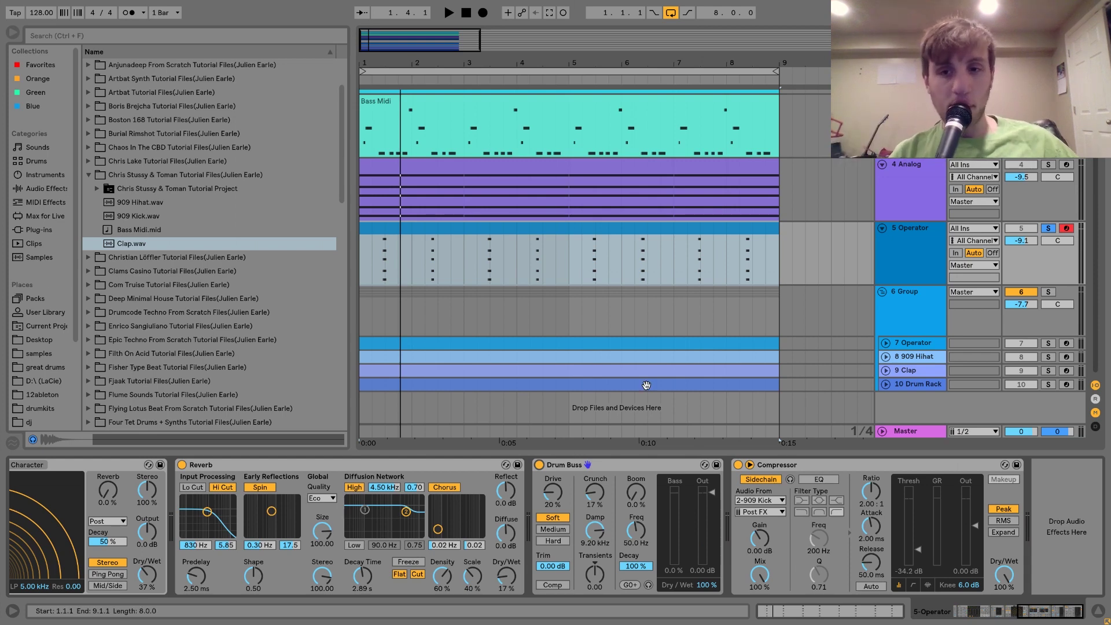
# - Solo the grouped Operator track and play it alone, briefly comparing it with the 909 Hihat soloed alongside
pyautogui.click(922, 342)
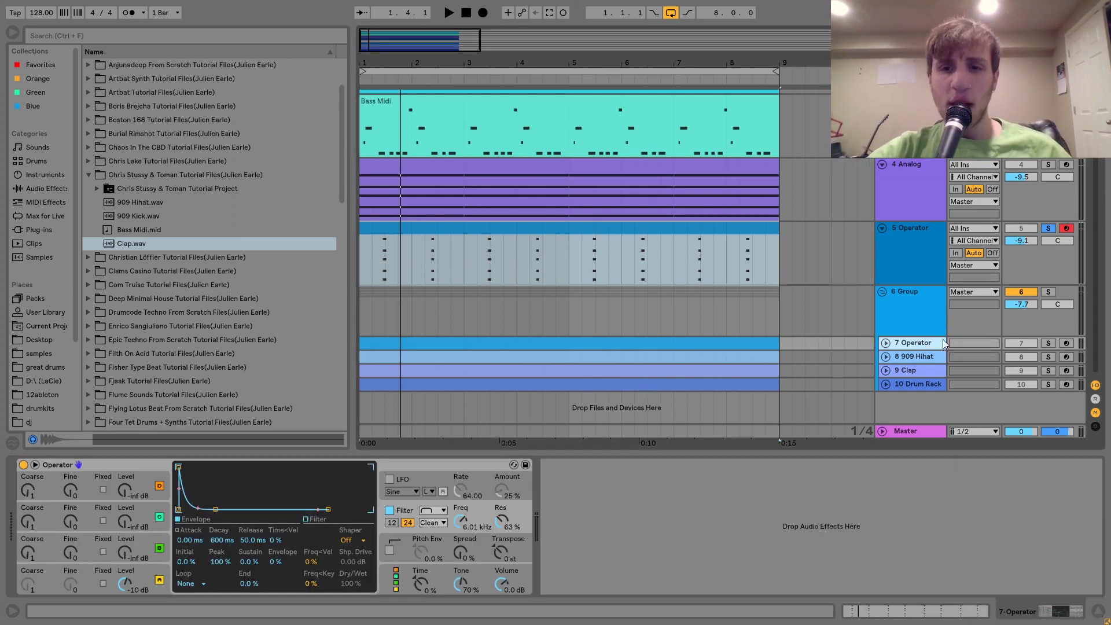
pyautogui.click(1048, 343)
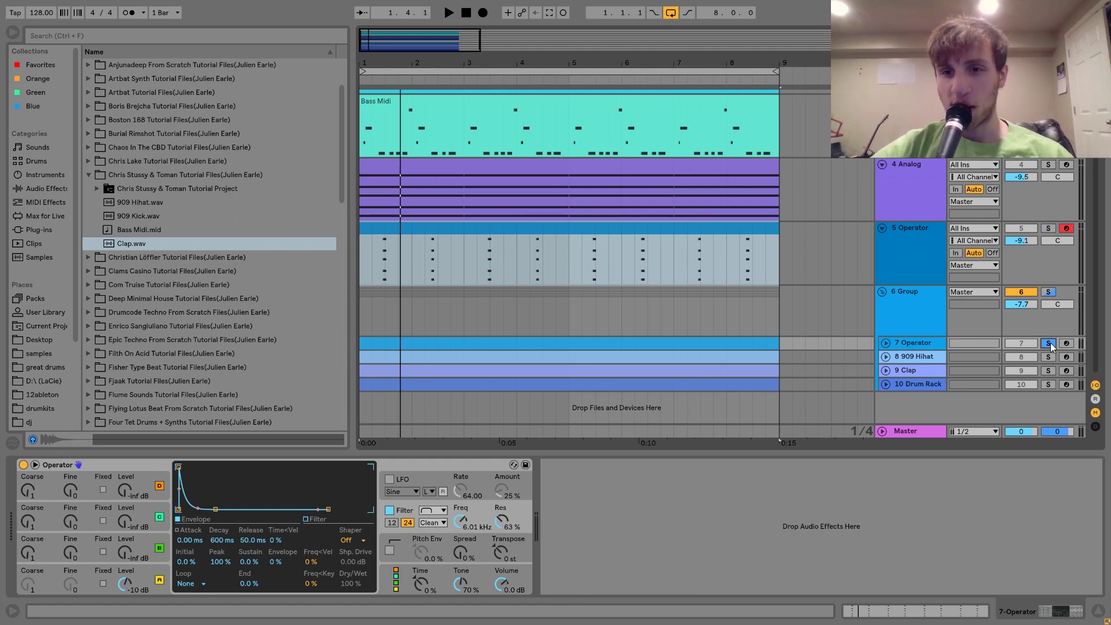
pyautogui.press('space')
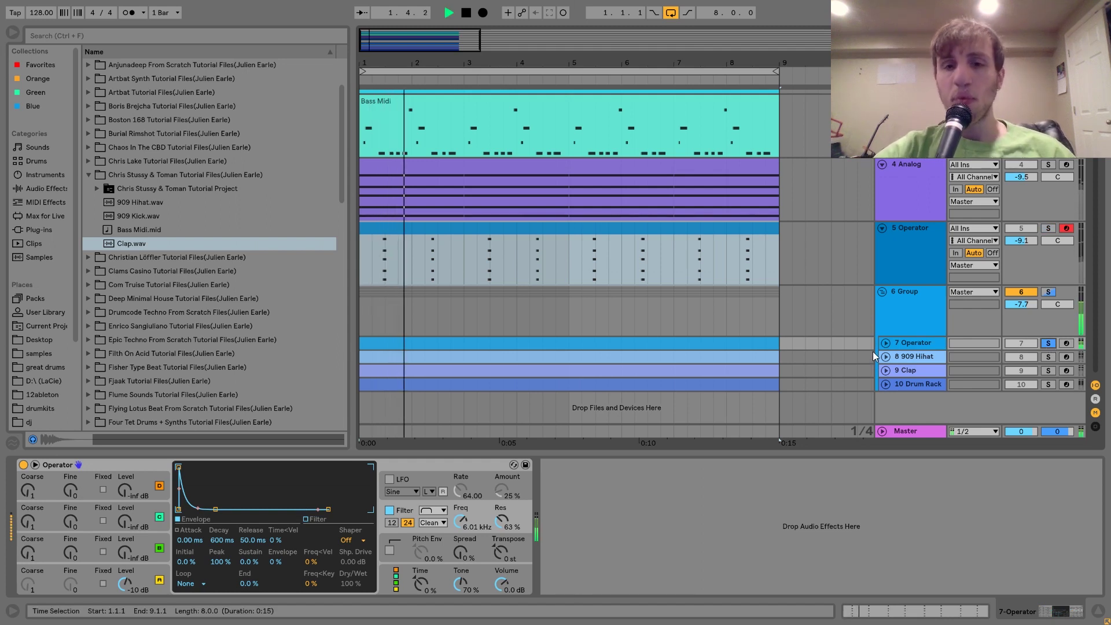
pyautogui.press('space')
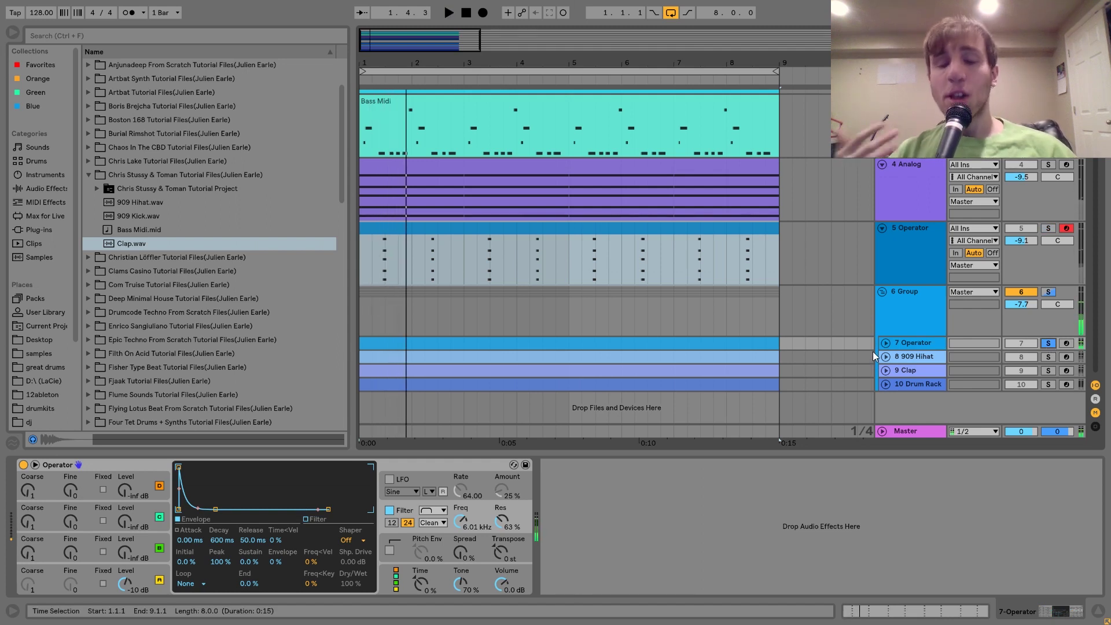
pyautogui.keyDown('ctrl'); pyautogui.click(1048, 357); pyautogui.keyUp('ctrl')
pyautogui.press('space')
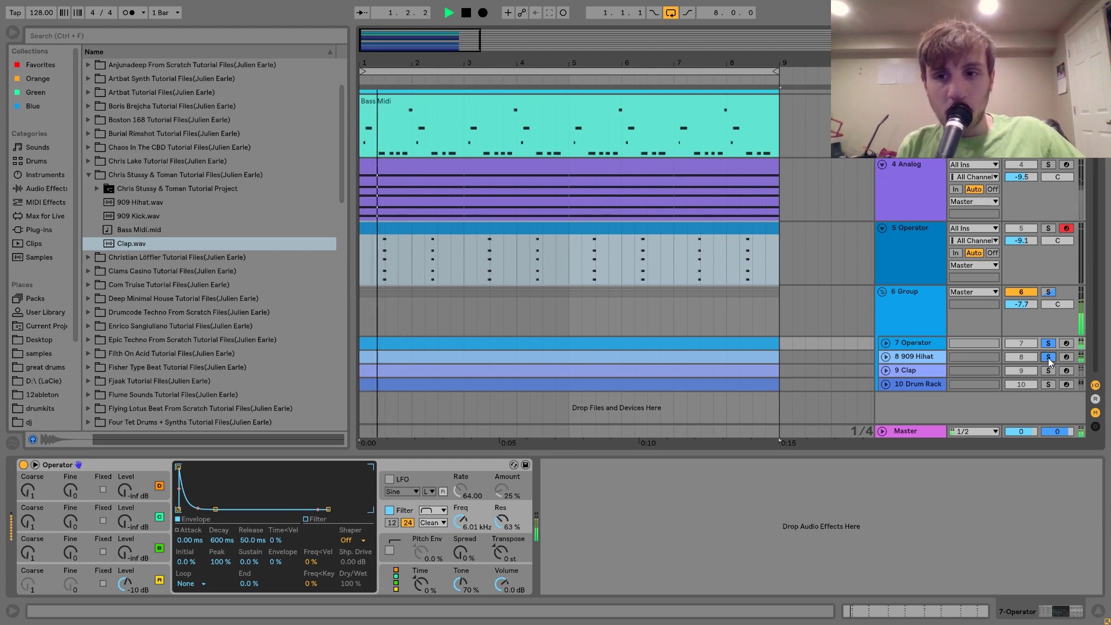
pyautogui.click(1049, 358)
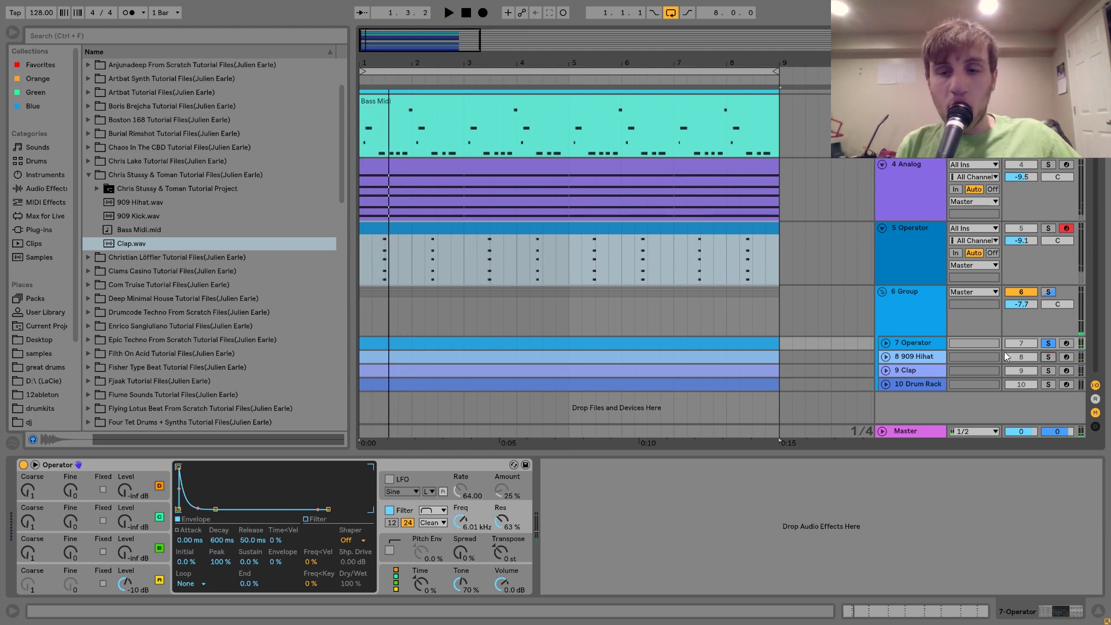
# - Unfold the 7 Operator track and examine the repeating C3 note pattern in its MIDI clip's first bar
pyautogui.click(885, 342)
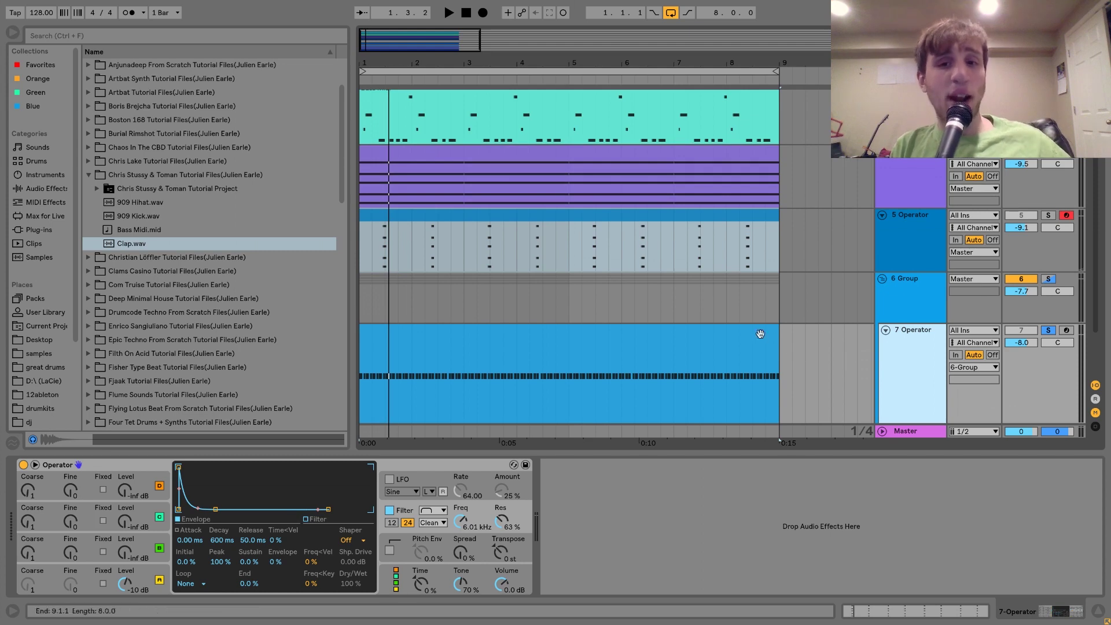
pyautogui.doubleClick(726, 332)
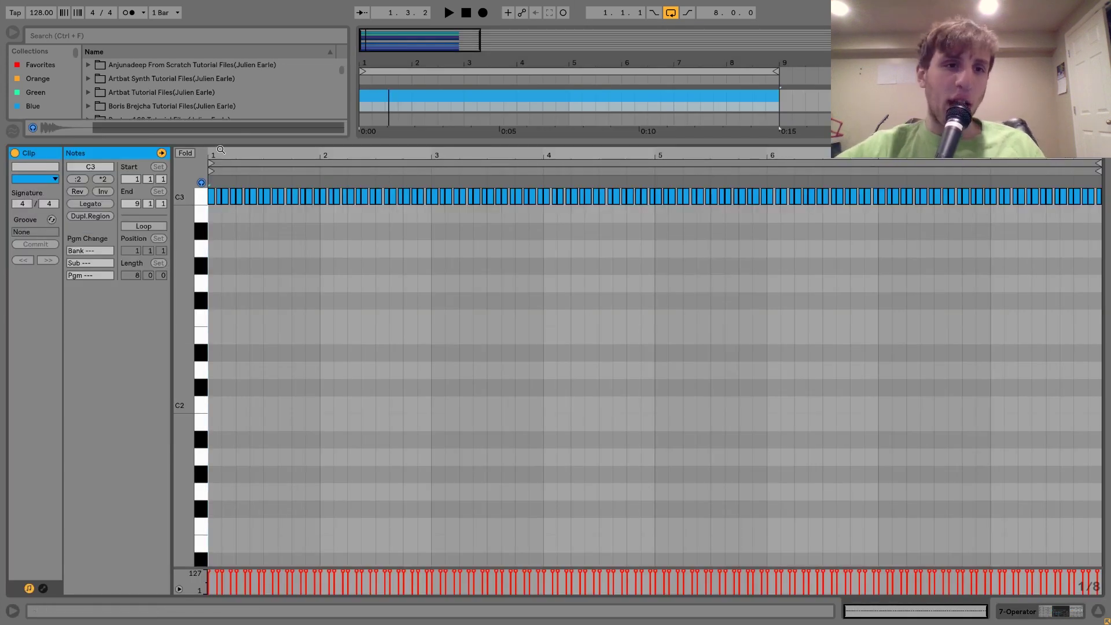
pyautogui.moveTo(220, 150); pyautogui.dragTo(343, 287)
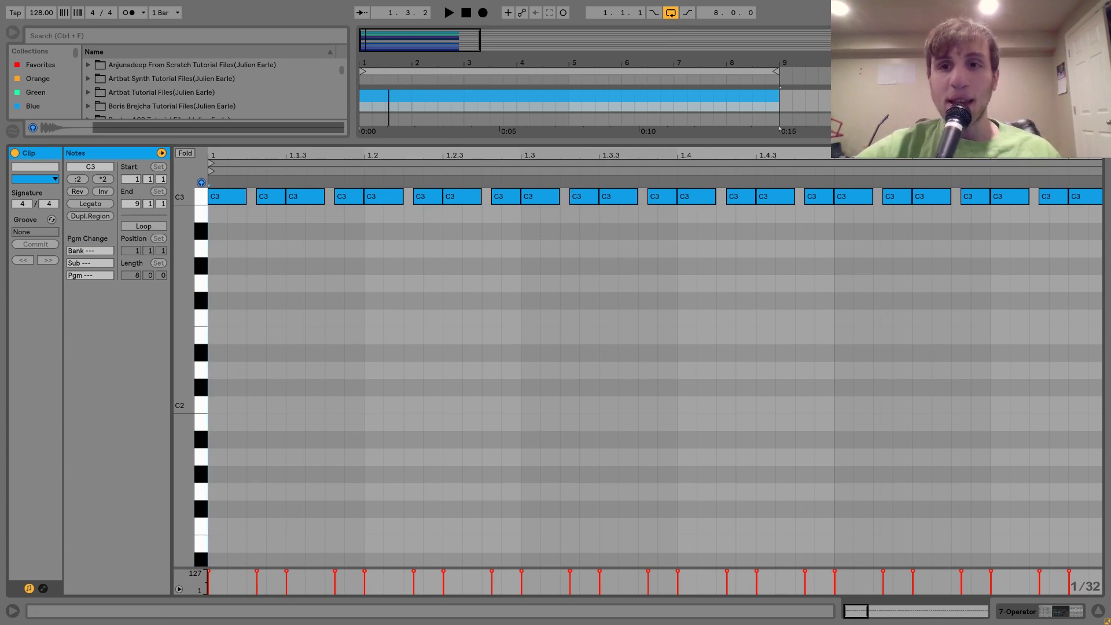
pyautogui.hotkey('shift', 'Tab')
# - Inspect oscillator A's envelope and waveform settings and audition the 7 Operator track with its filter off
pyautogui.click(154, 574)
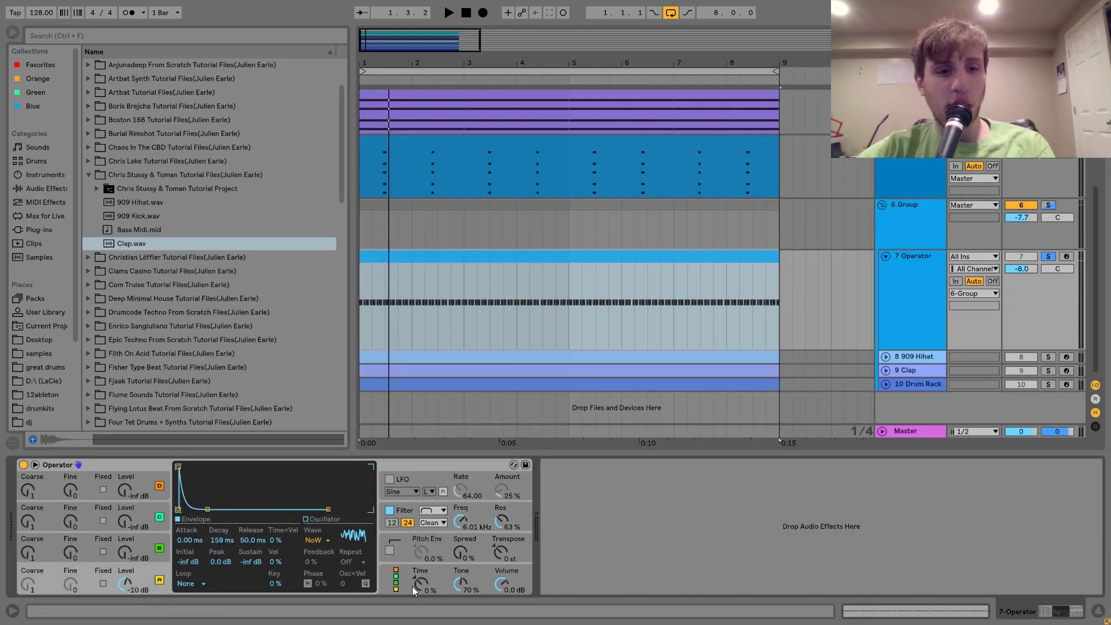
pyautogui.click(390, 511)
pyautogui.press('space')
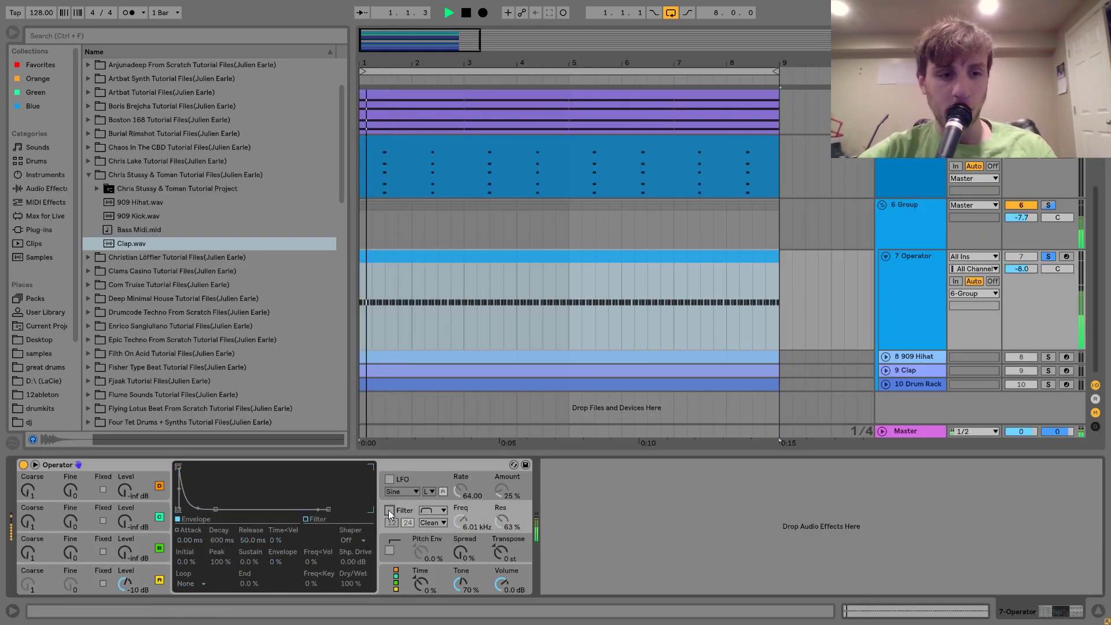
pyautogui.click(147, 568)
pyautogui.press('space')
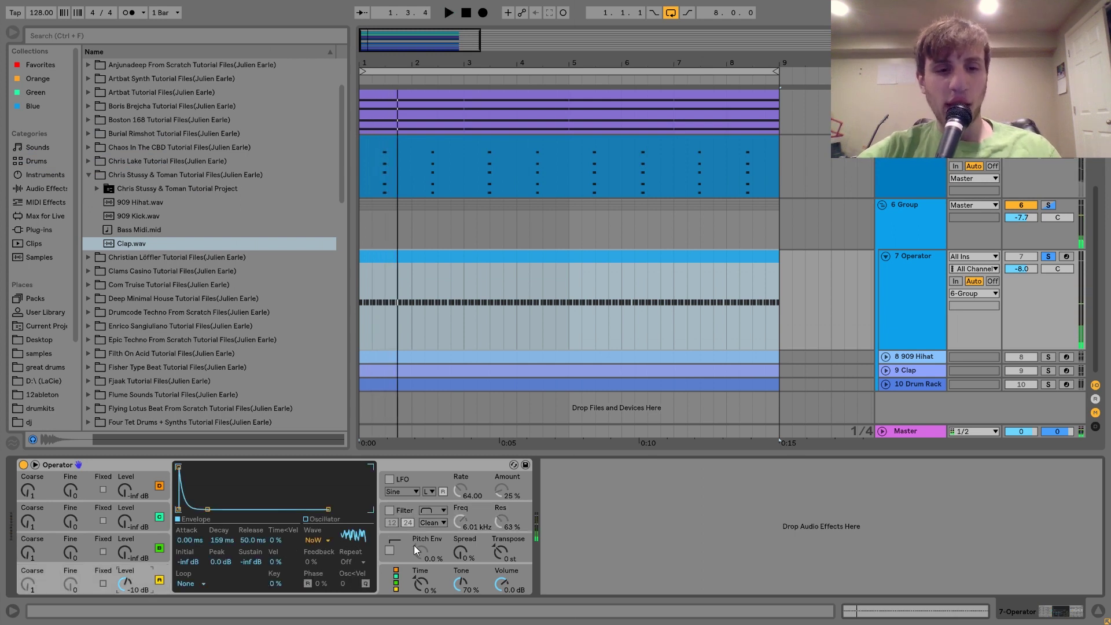
# - Compare the 7 Operator sound with its filter on and off during playback, leaving the filter on, and check its resonance
pyautogui.click(384, 511)
pyautogui.click(390, 511)
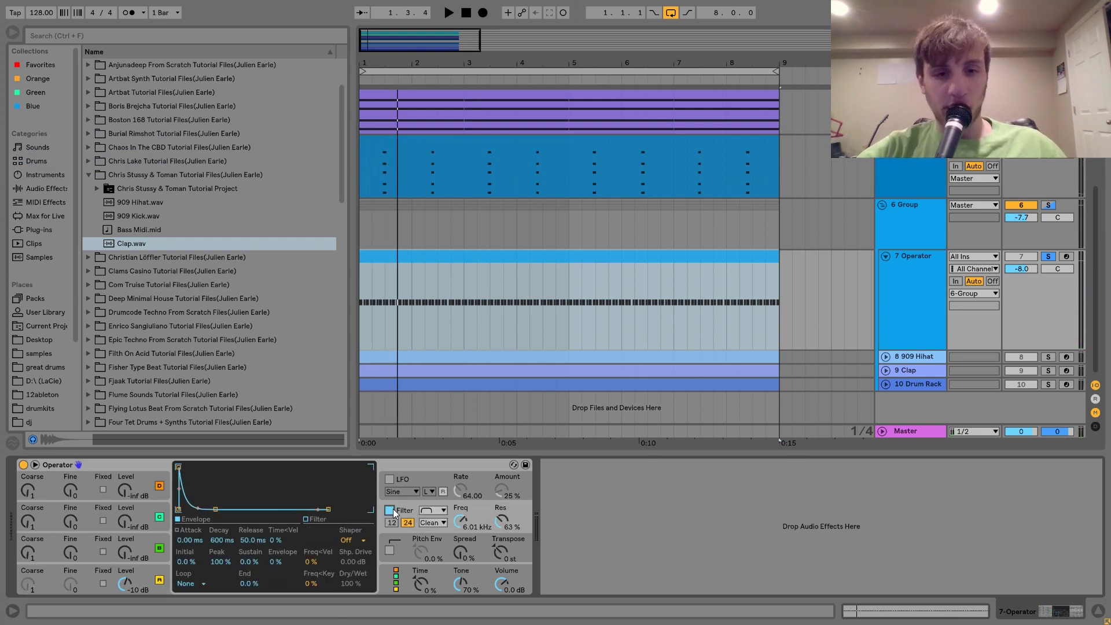
pyautogui.press('space')
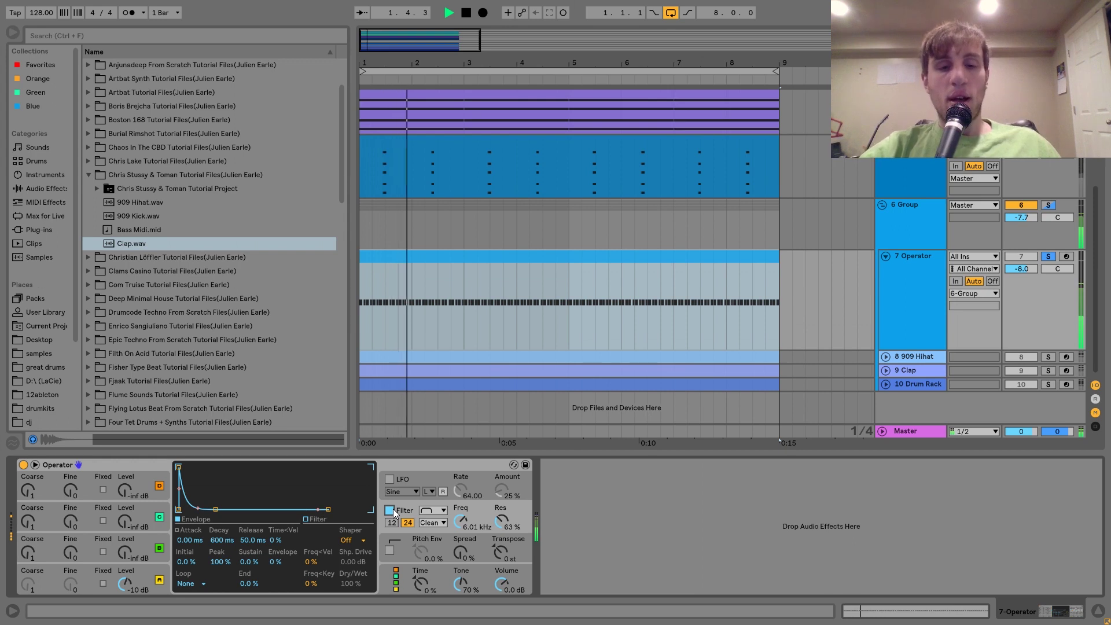
pyautogui.press('space')
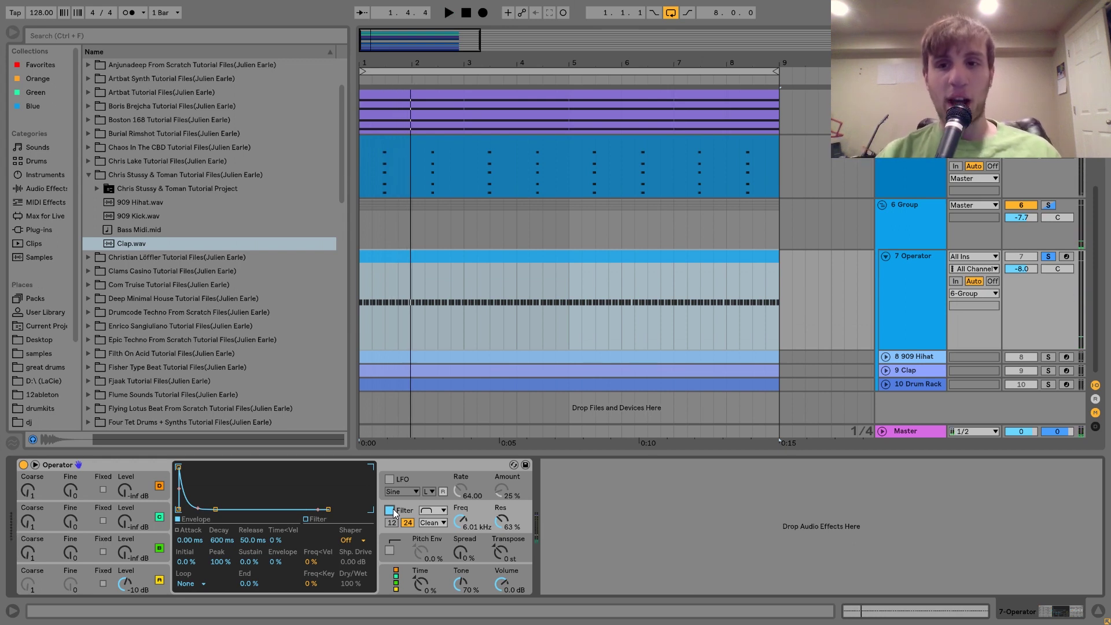
pyautogui.press('space')
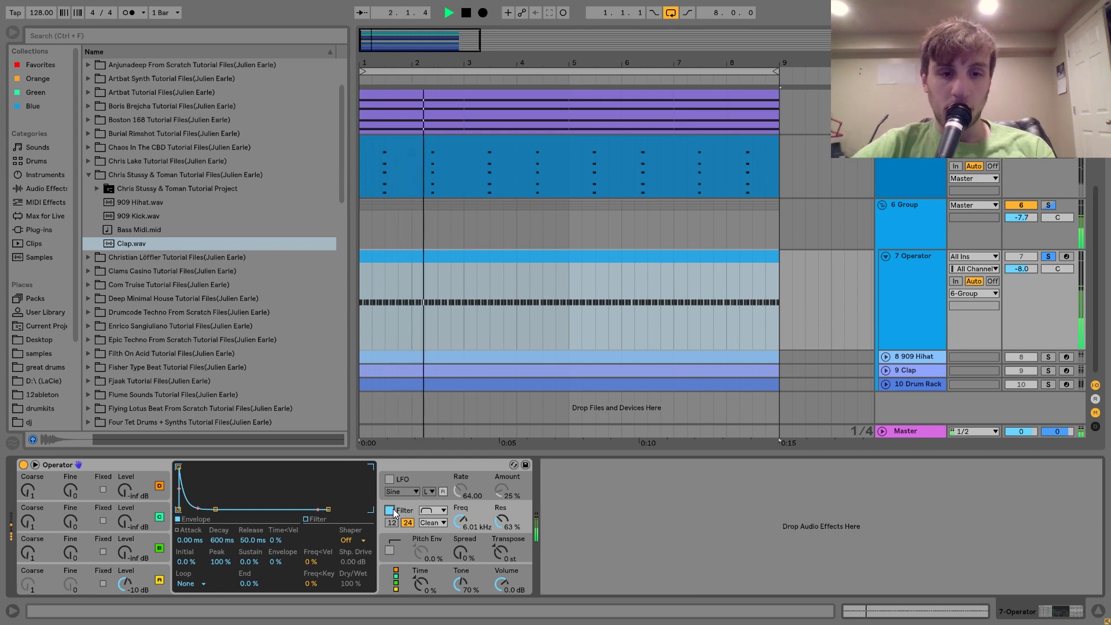
pyautogui.click(392, 511)
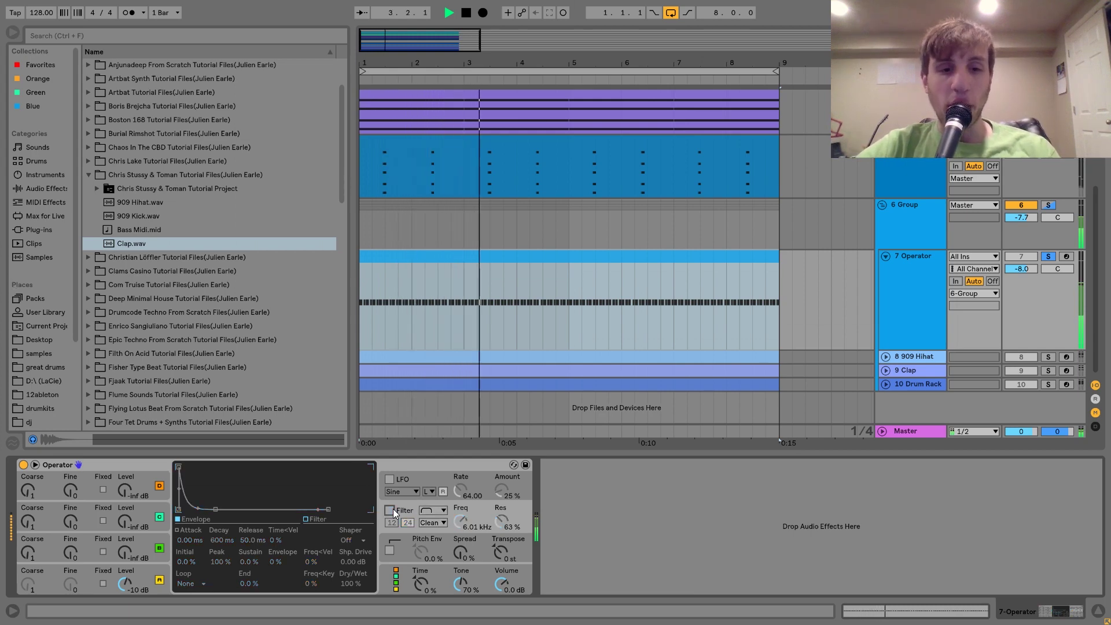
pyautogui.click(393, 511)
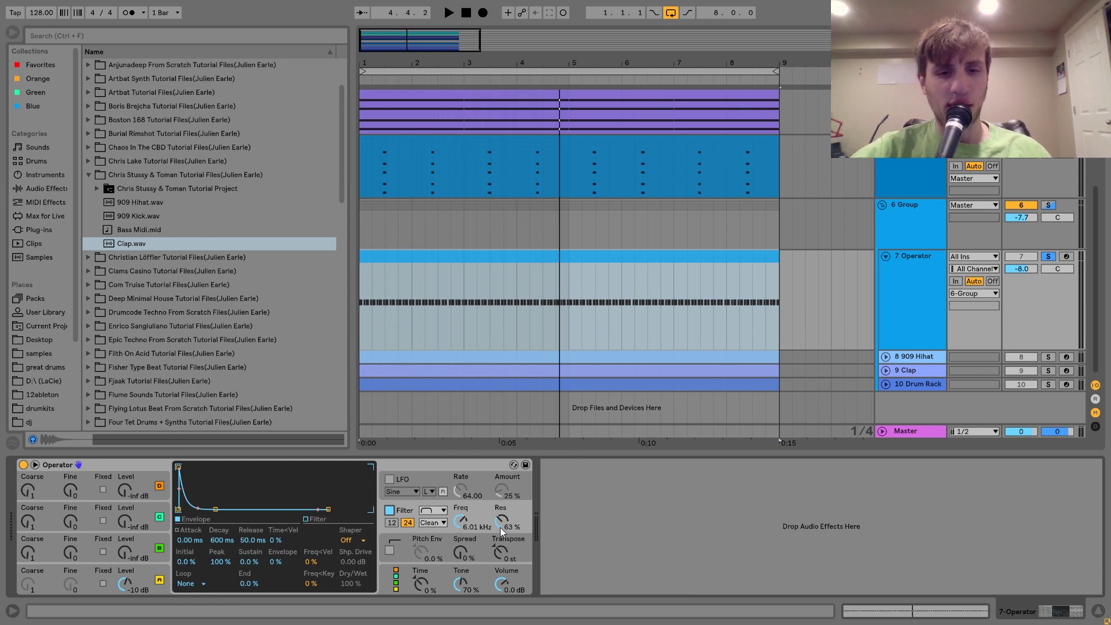
pyautogui.press('space')
pyautogui.moveTo(501, 527)
pyautogui.mouseDown()
pyautogui.moveTo(501, 568)
pyautogui.moveTo(501, 528)
pyautogui.mouseUp()
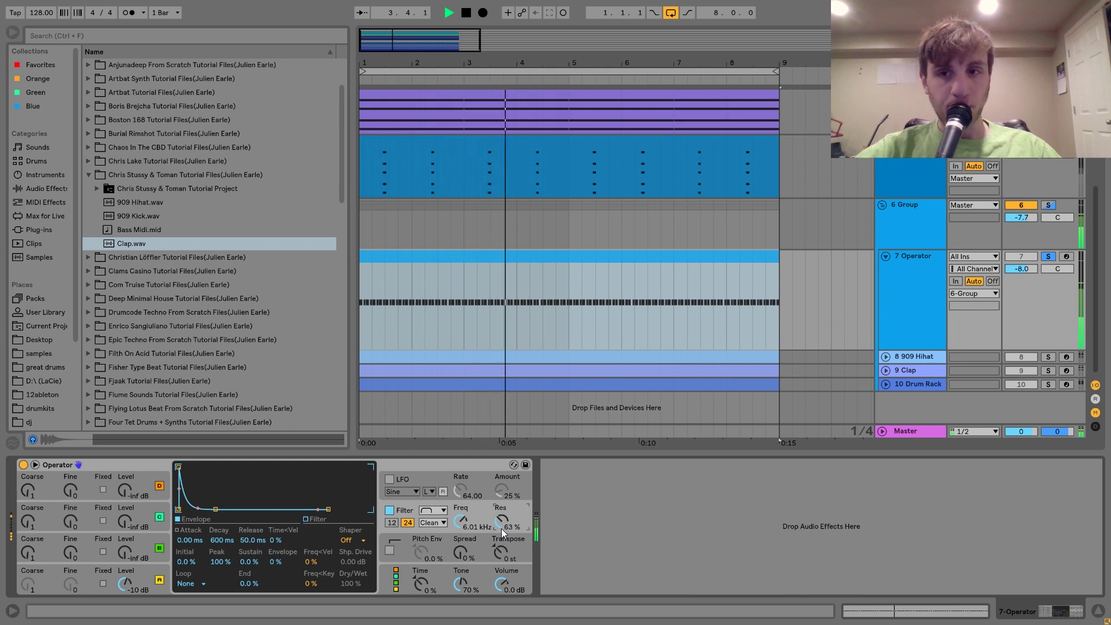
pyautogui.press('space')
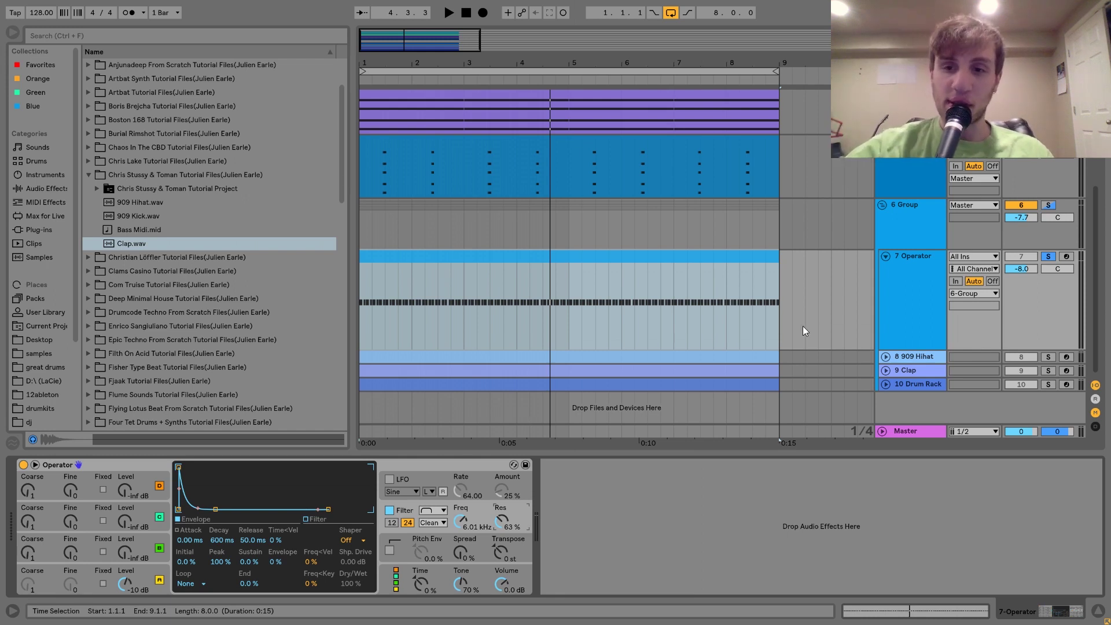
# - Unfold and solo the 909 Hihat track, and play its off-beat pattern alone
pyautogui.click(915, 356)
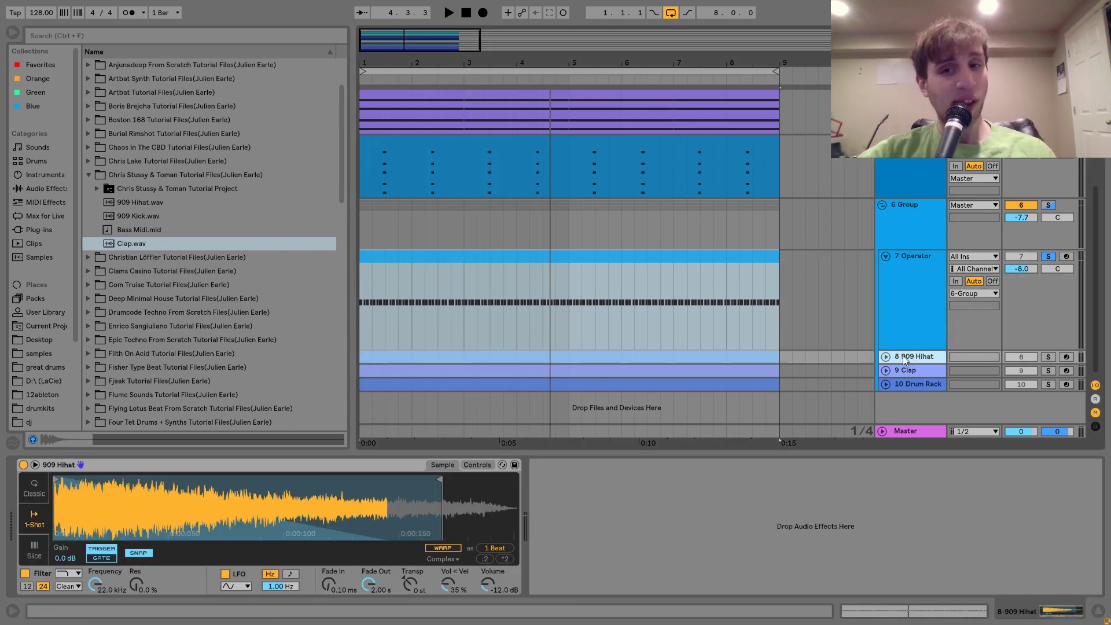
pyautogui.click(886, 357)
pyautogui.click(1046, 344)
pyautogui.press('space')
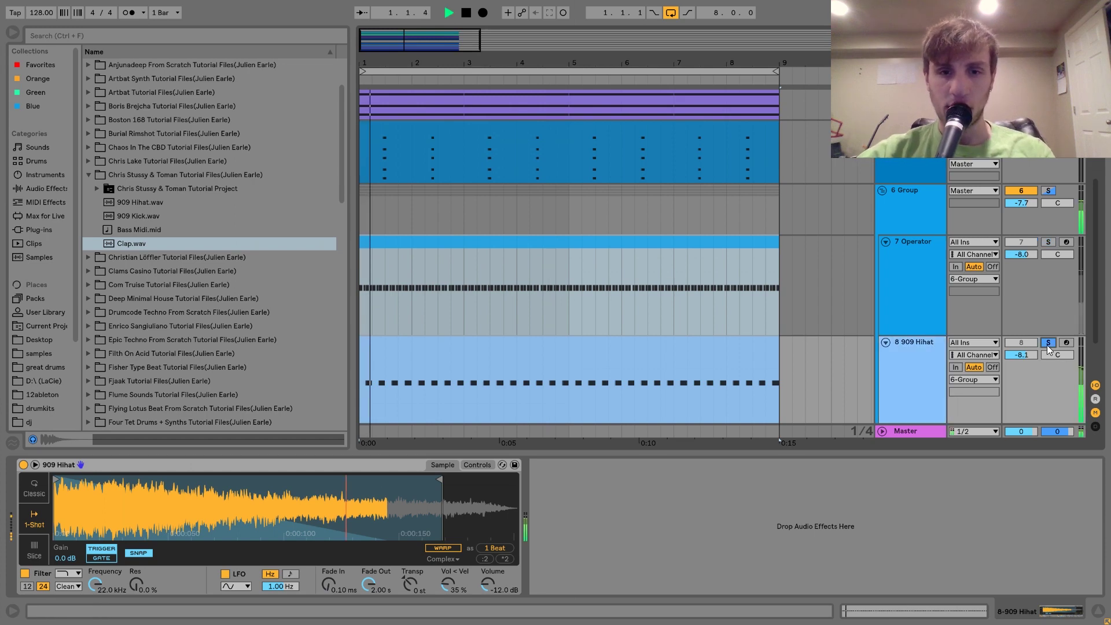
pyautogui.click(906, 375)
pyautogui.press('space')
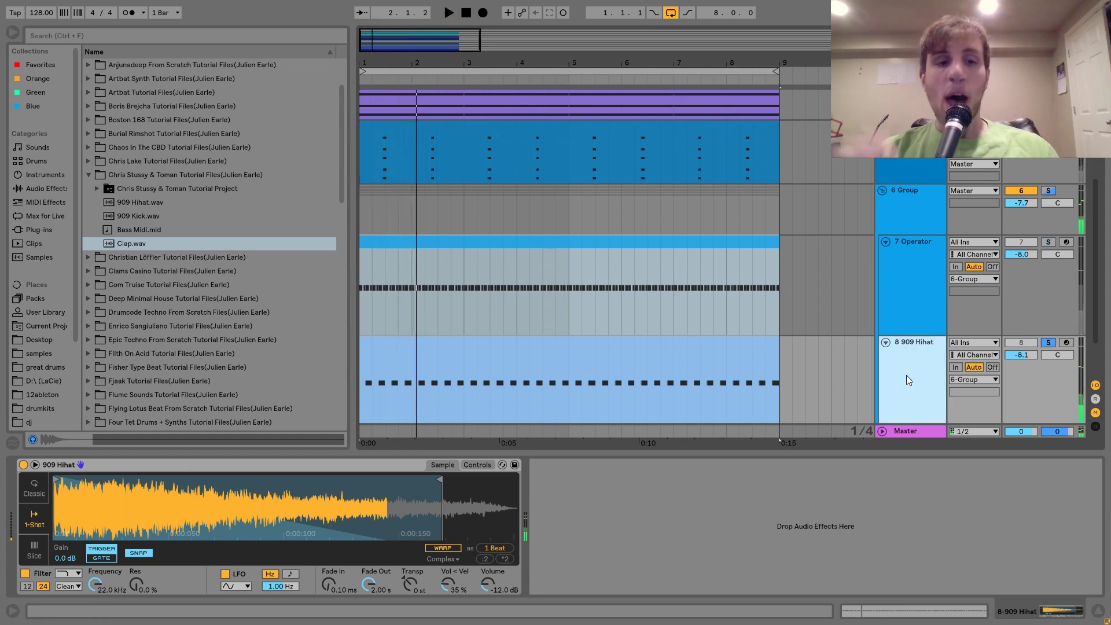
# - Preview the 909 Hihat.wav sample and audition the hi-hat track while checking its Simpler fade settings
pyautogui.click(153, 203)
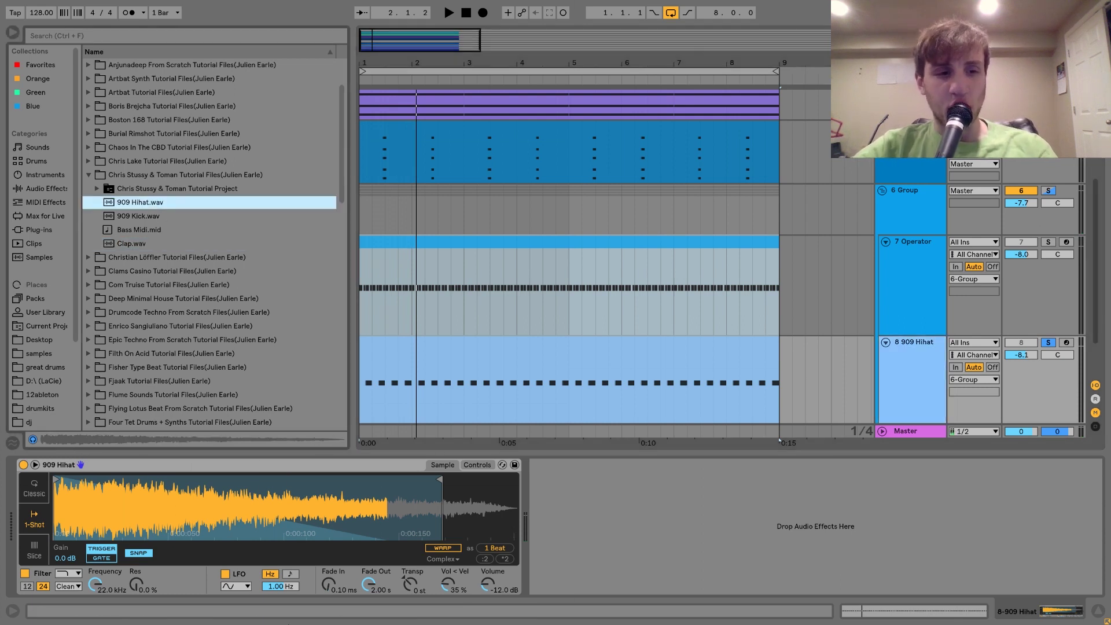
pyautogui.click(227, 465)
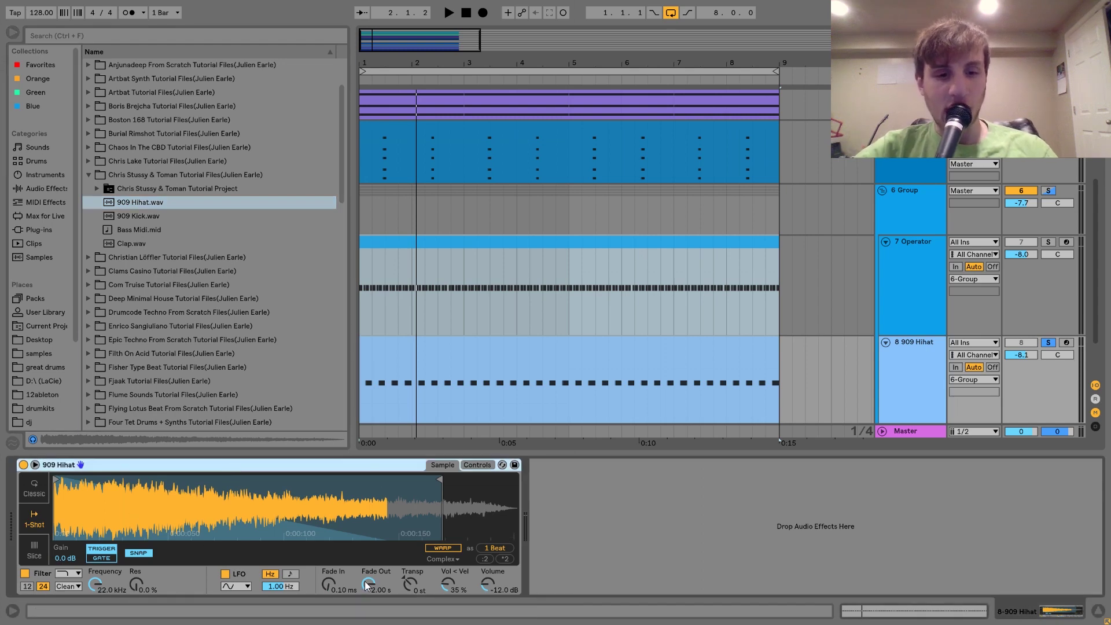
pyautogui.press('space')
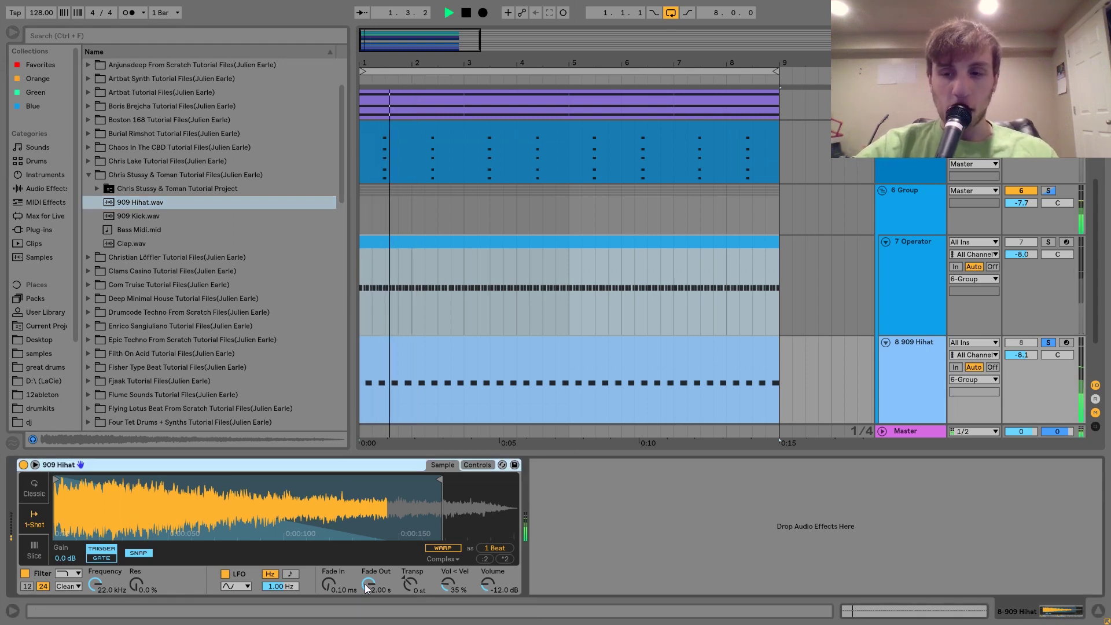
pyautogui.press('space')
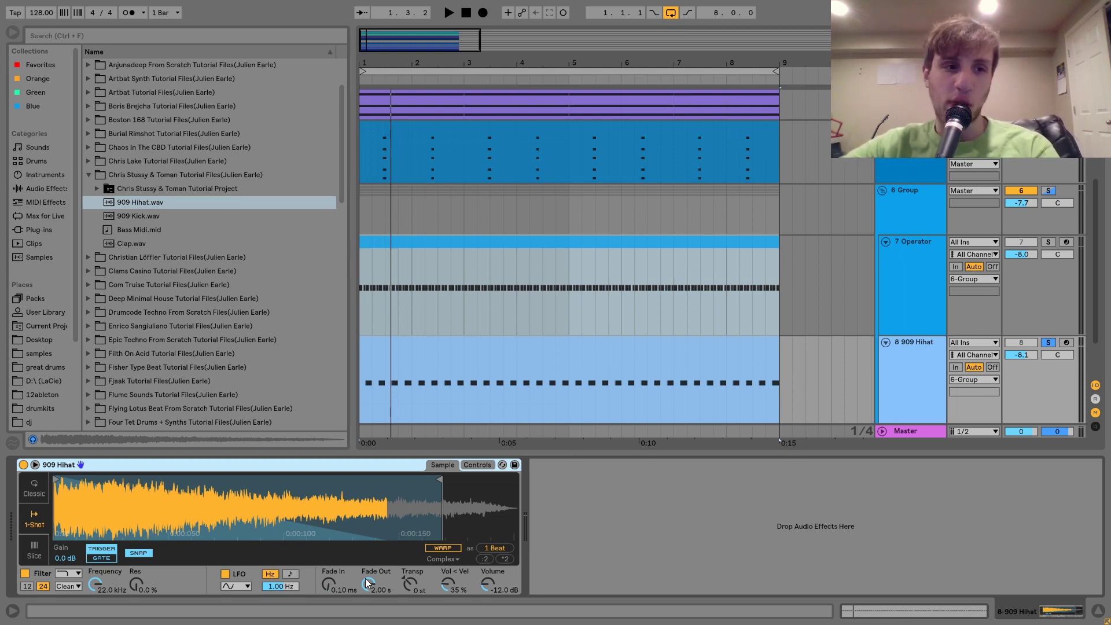
# - Load Hihat-909-Open.aif from the Core Library's Hihat drum samples into the hi-hat track's Simpler in 1-Shot mode
pyautogui.click(36, 297)
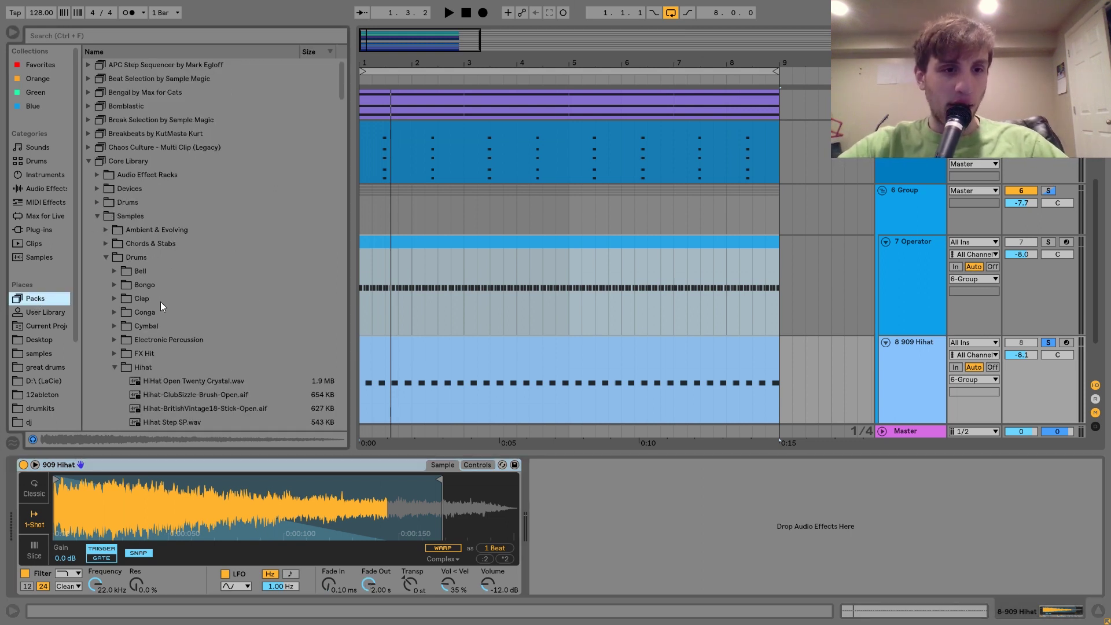
pyautogui.click(116, 368)
pyautogui.scroll(-2, 117, 370)
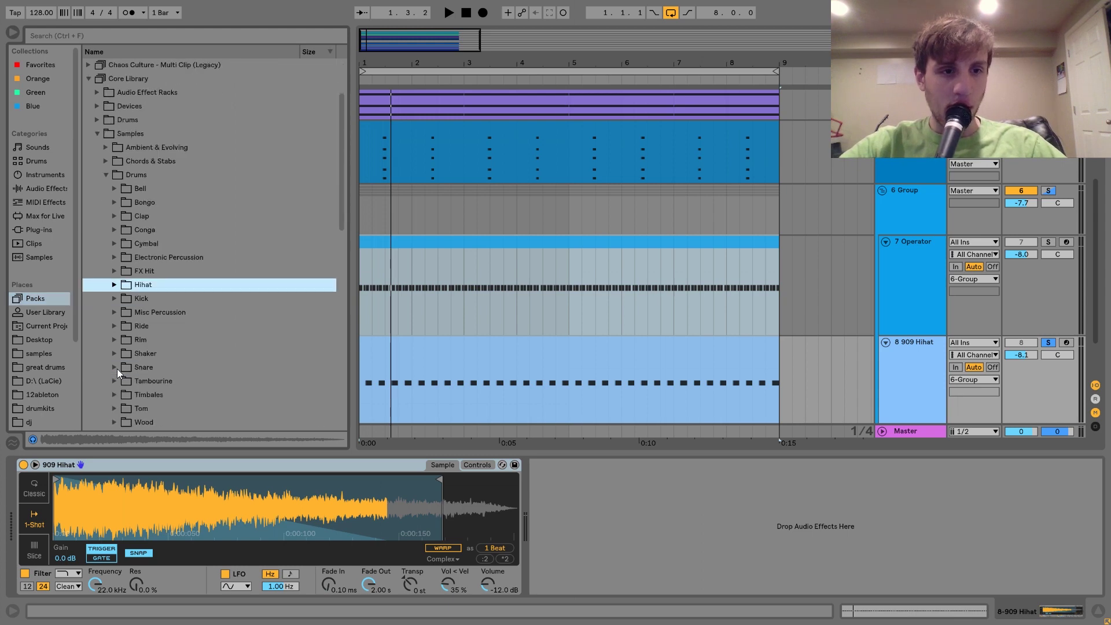
pyautogui.scroll(-2, 117, 283)
pyautogui.click(154, 282)
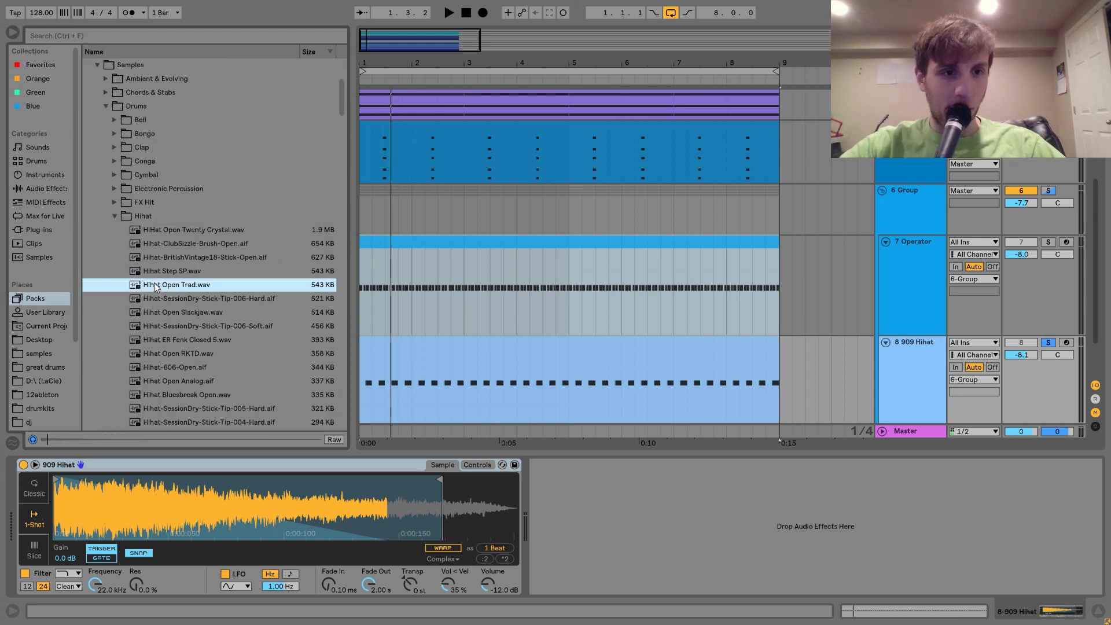
pyautogui.scroll(-6, 154, 282)
pyautogui.moveTo(184, 218); pyautogui.dragTo(169, 468)
pyautogui.click(44, 514)
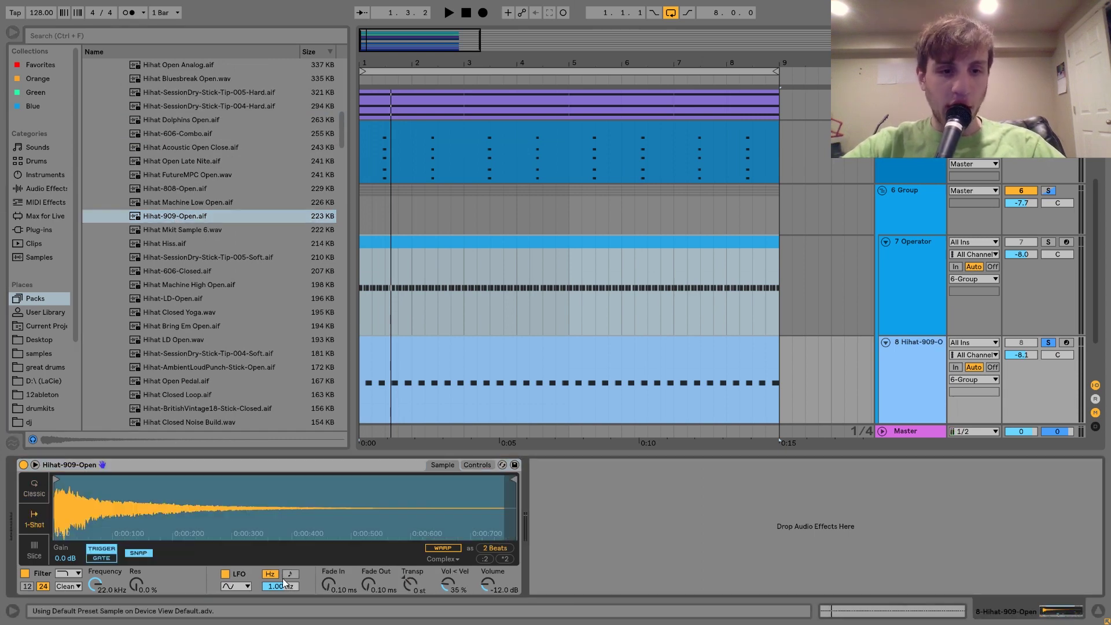
# - Set the open hi-hat sample's fade-in to 0.00 ms and transpose to +3 st, and trim its end to about 180 ms
pyautogui.click(412, 585)
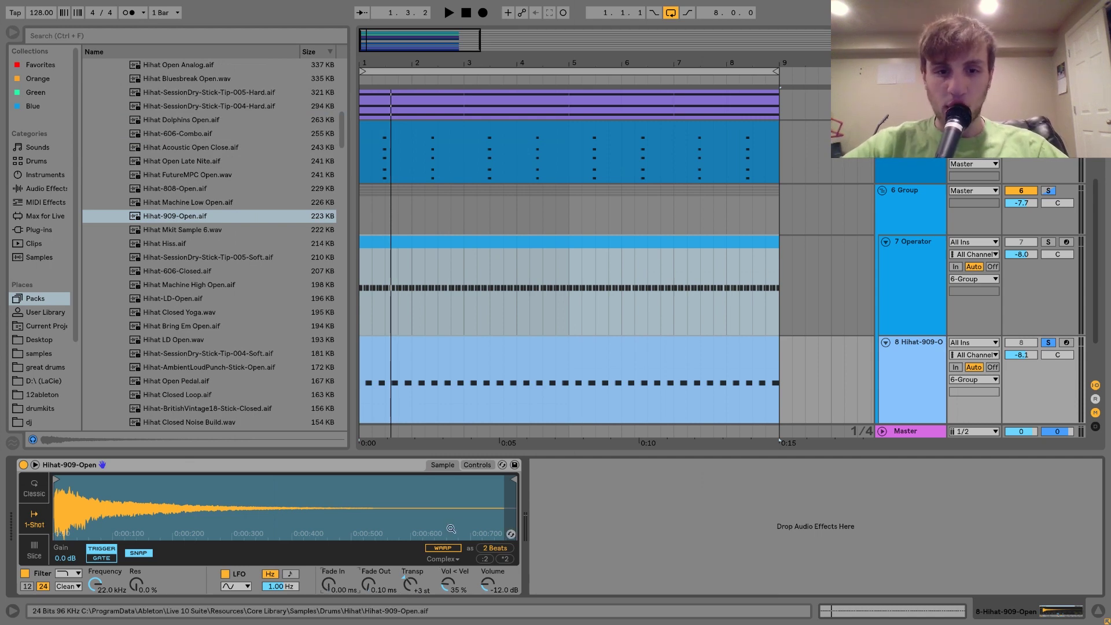
pyautogui.moveTo(514, 479)
pyautogui.mouseDown()
pyautogui.moveTo(156, 479)
pyautogui.moveTo(438, 479)
pyautogui.mouseUp()
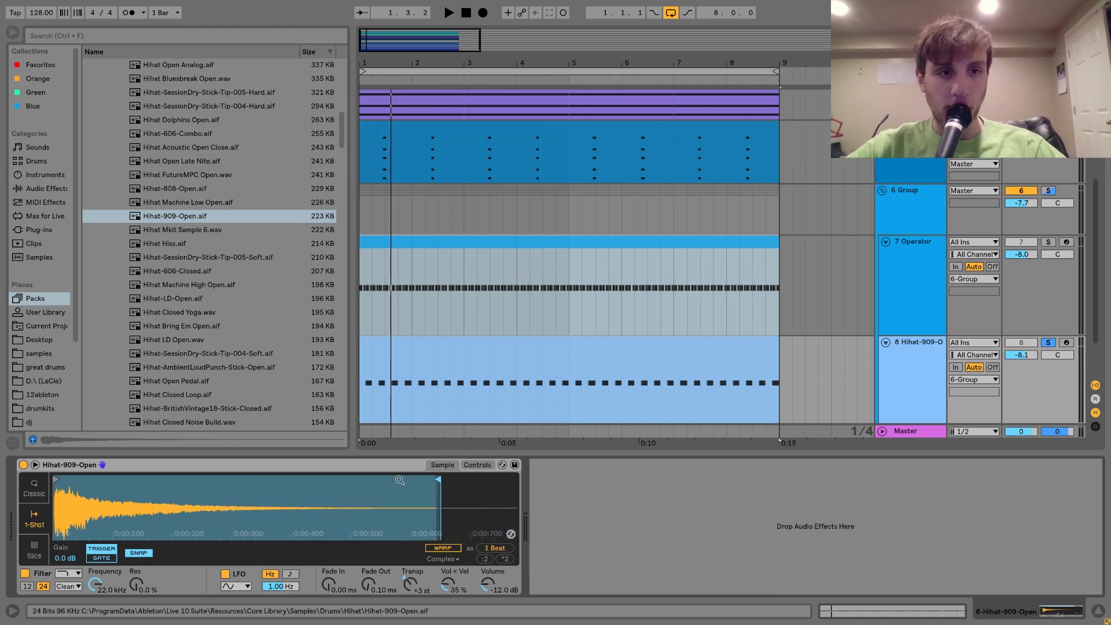
pyautogui.click(162, 212)
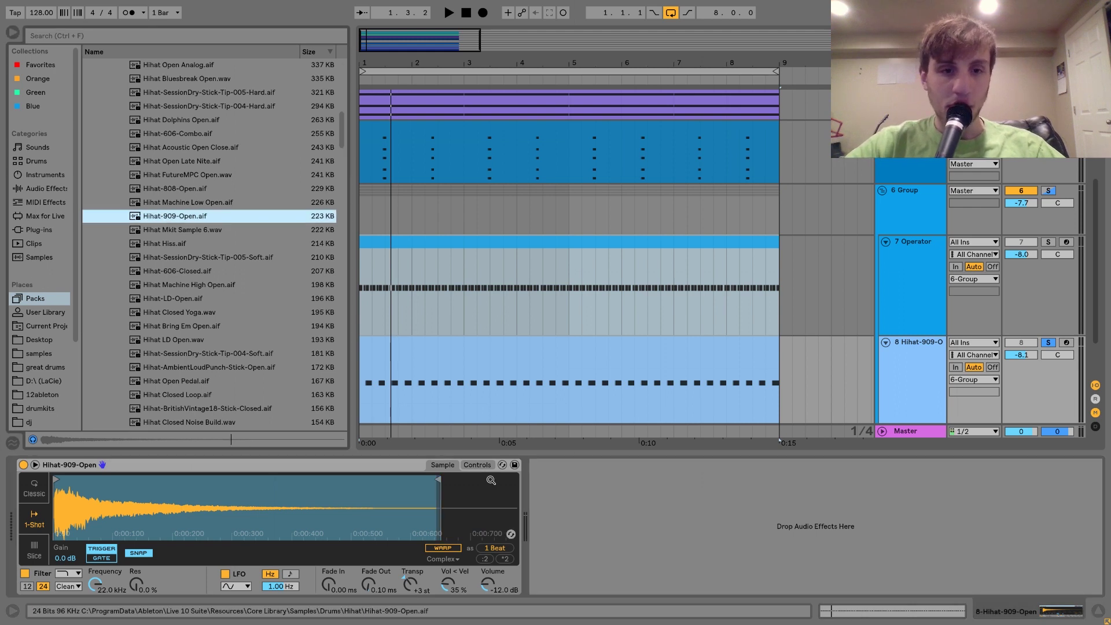
pyautogui.moveTo(432, 480); pyautogui.dragTo(158, 480)
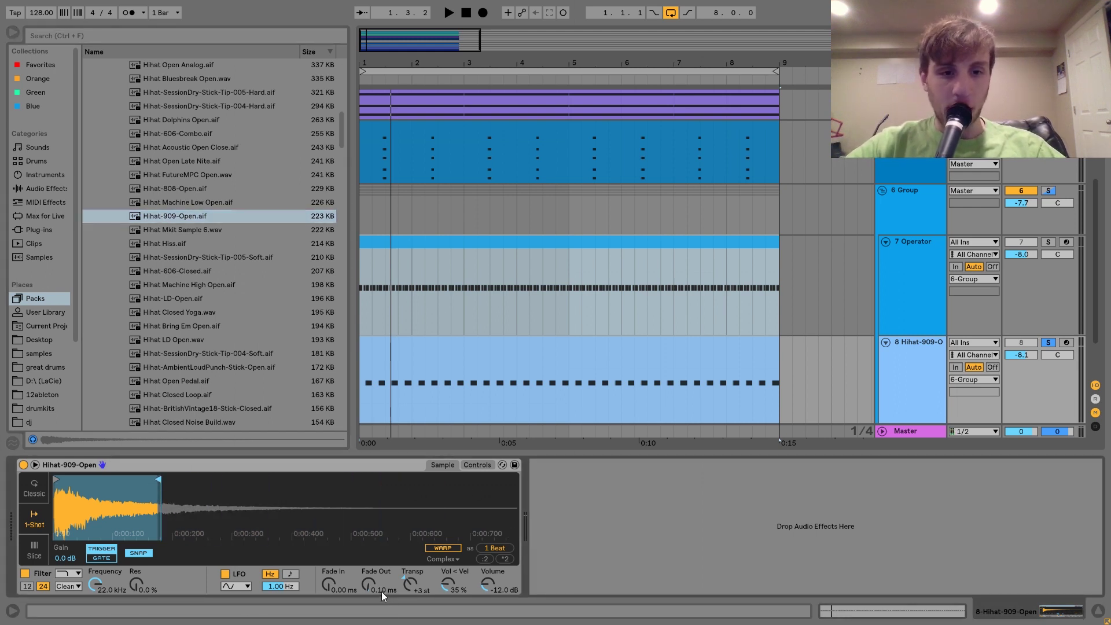
# - Set the open hi-hat sample's fade-out to 2.00 s in Simpler and play the result
pyautogui.moveTo(381, 592); pyautogui.dragTo(415, 523)
pyautogui.press('space')
pyautogui.press('space')
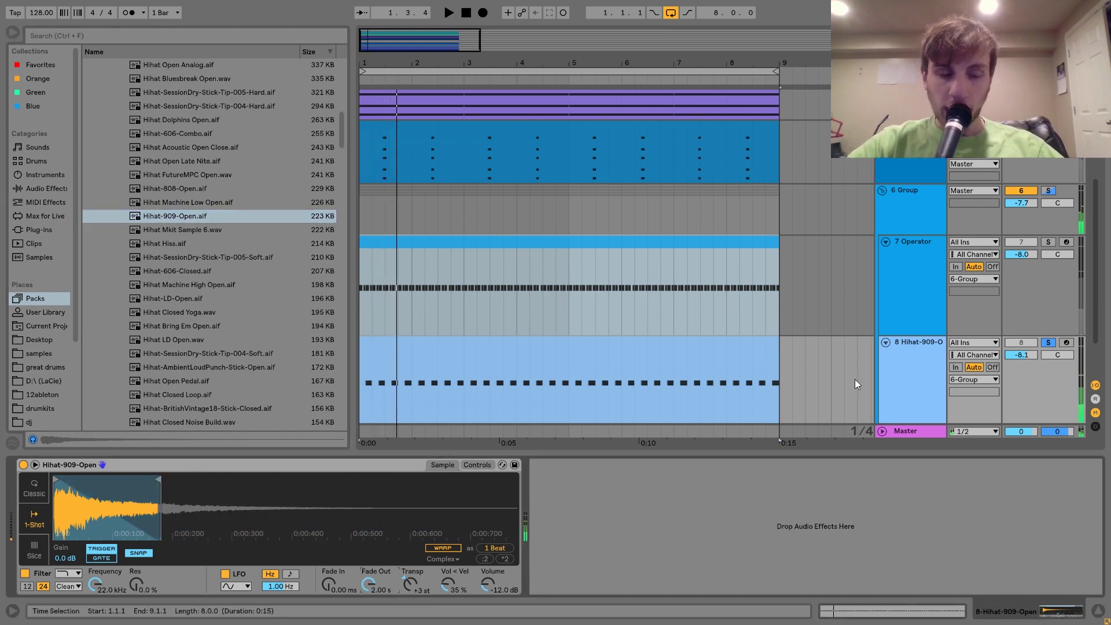
# - Undo the open hi-hat edits and sample swap back to the original 909 Hihat sample, and play the hi-hat alone
pyautogui.hotkey('ctrl', 'z')
pyautogui.hotkey('ctrl', 'z')
pyautogui.hotkey('ctrl', 'z')
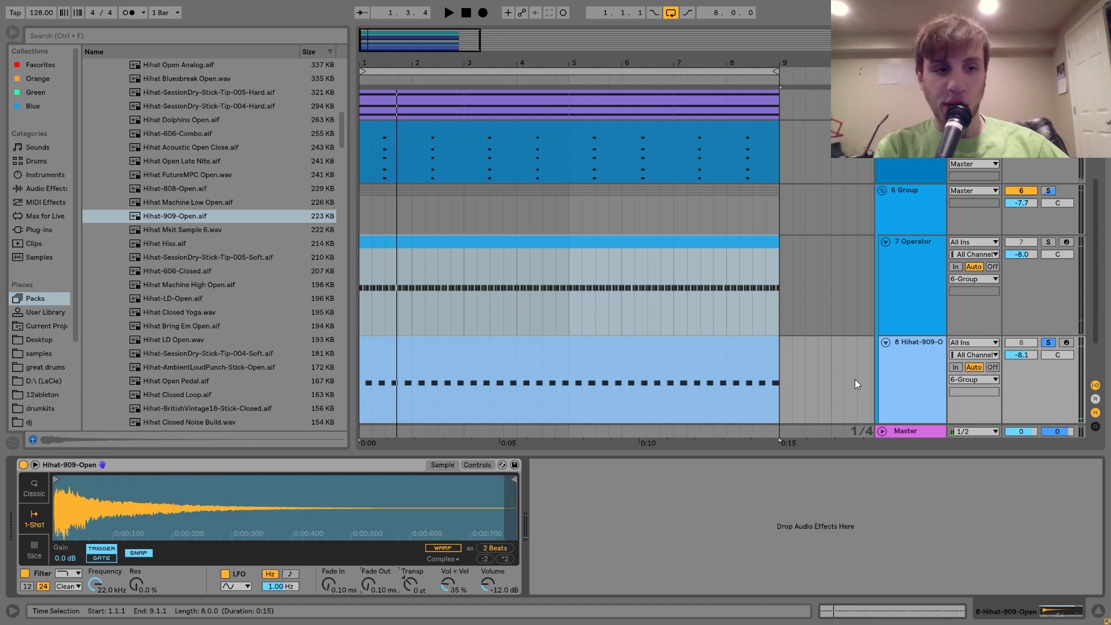
pyautogui.hotkey('ctrl', 'z')
pyautogui.hotkey('ctrl', 'z')
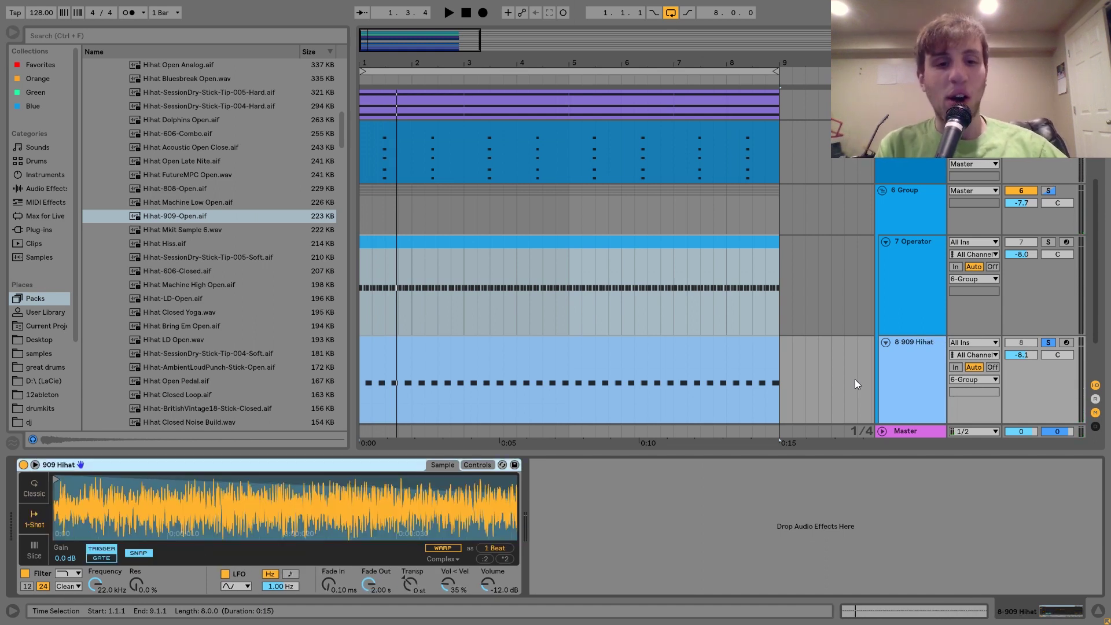
pyautogui.hotkey('ctrl', 'z')
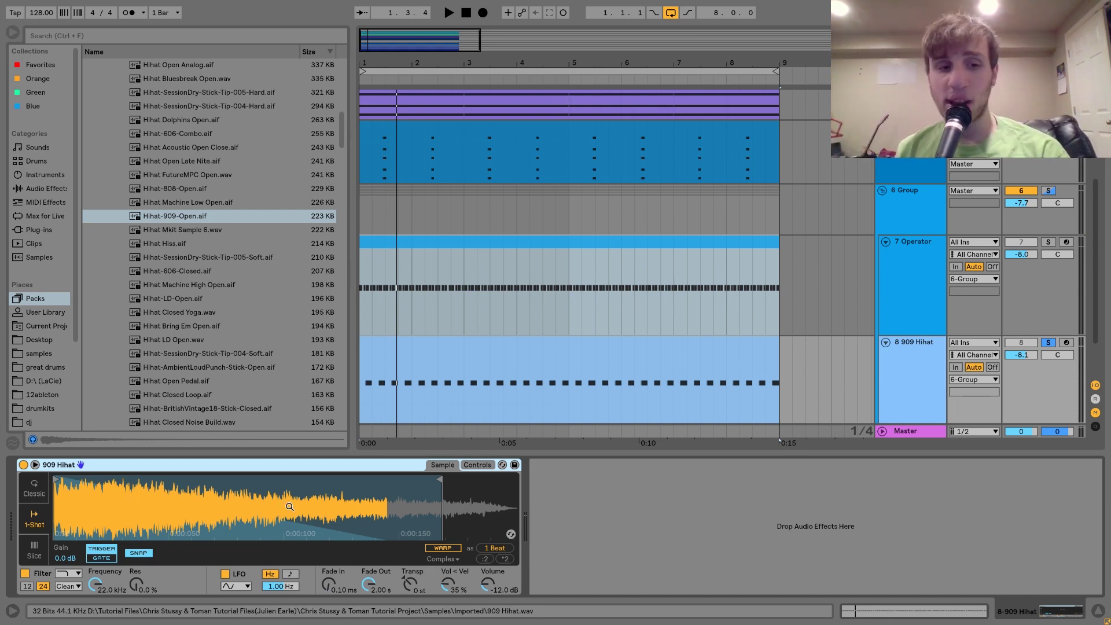
pyautogui.press('space')
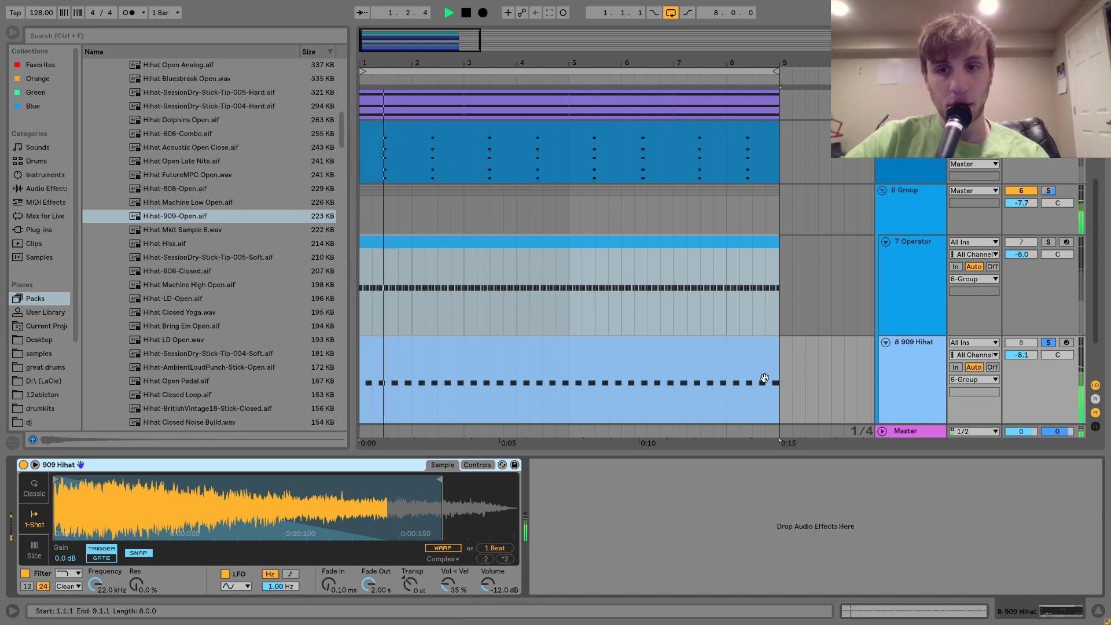
pyautogui.scroll(-2, 764, 378)
pyautogui.press('space')
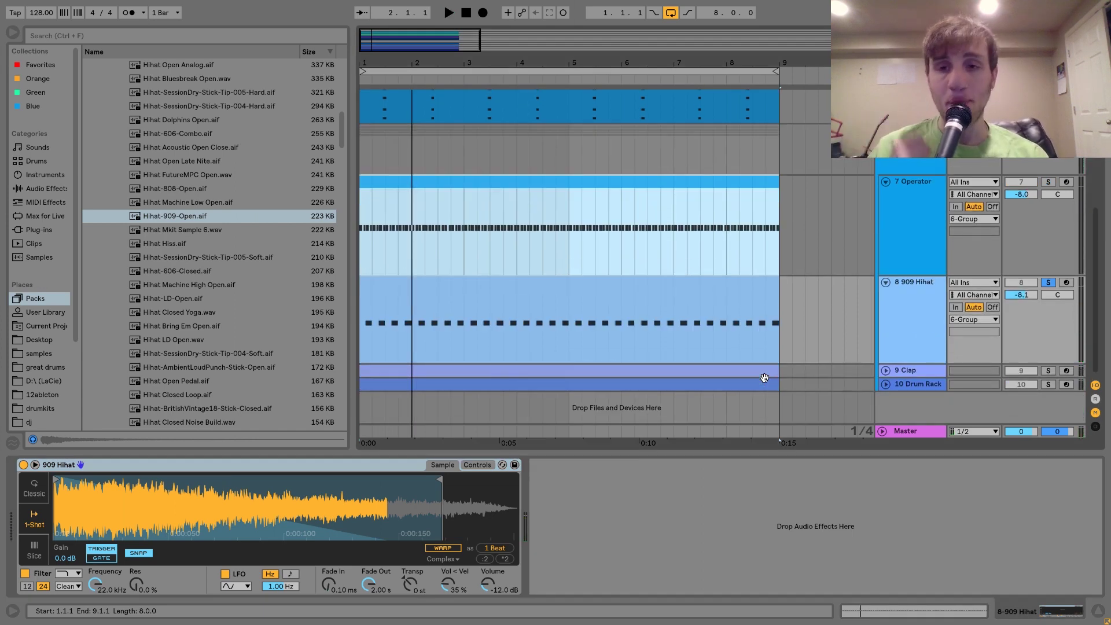
# - Unfold and solo the Clap track, and play its pattern alone
pyautogui.click(908, 369)
pyautogui.click(886, 370)
pyautogui.click(1046, 367)
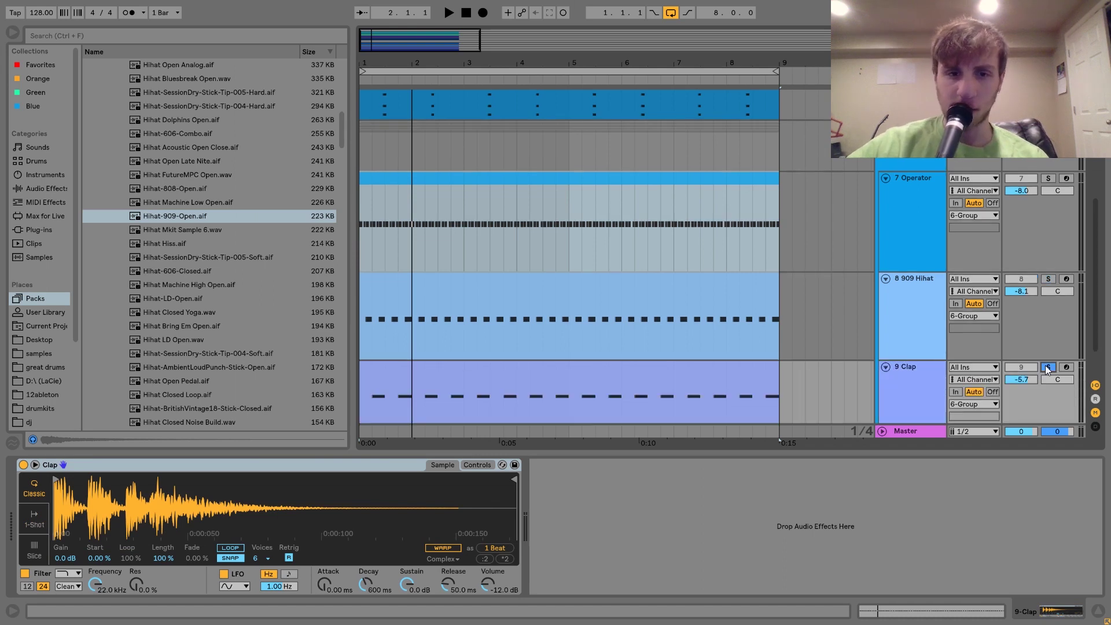
pyautogui.press('space')
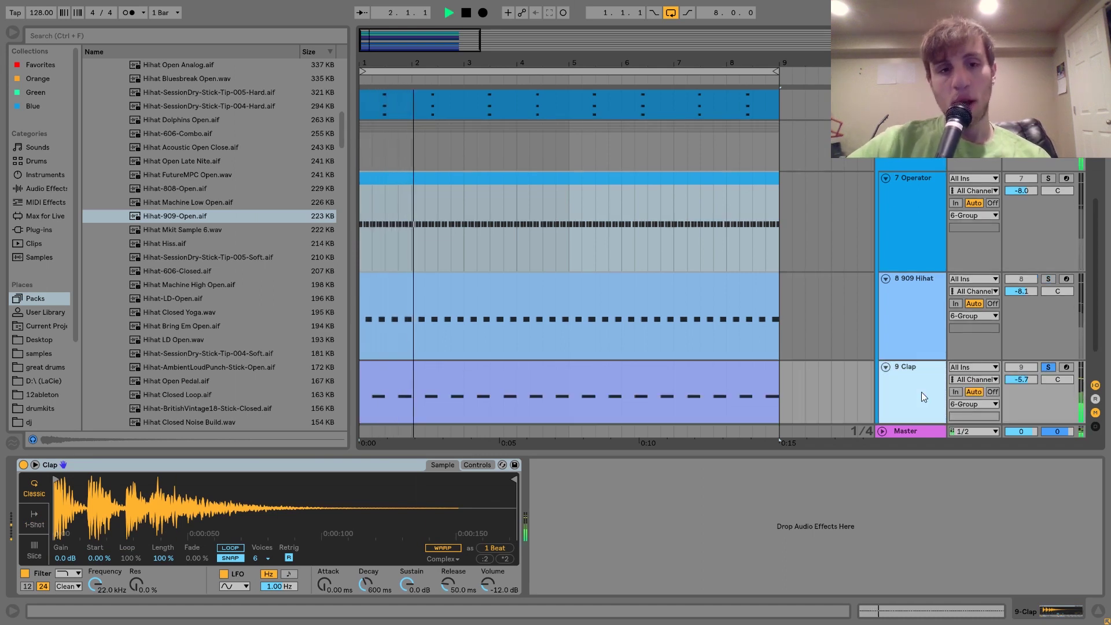
pyautogui.press('space')
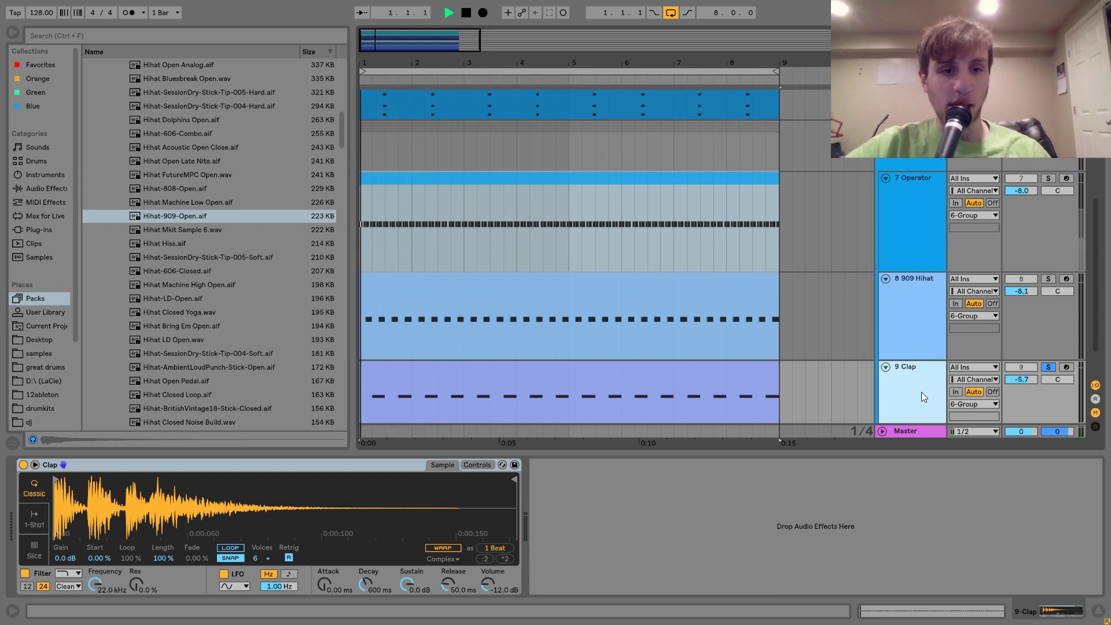
# - Play the clap unsoloed within the drum group, and solo it again to replay it alone
pyautogui.press('space')
pyautogui.click(1053, 364)
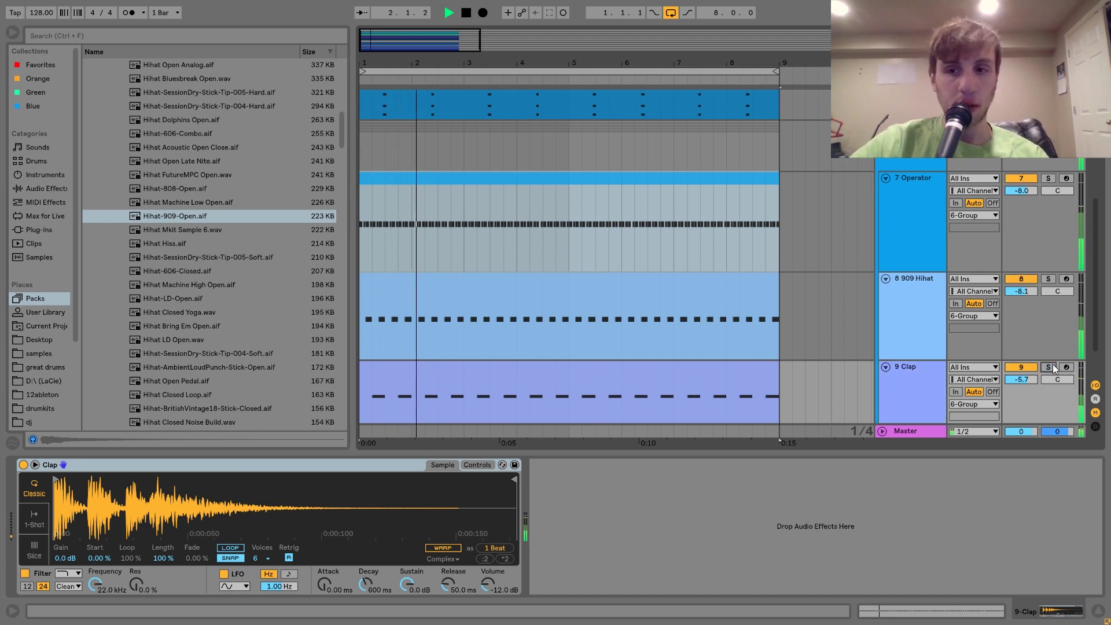
pyautogui.click(1048, 367)
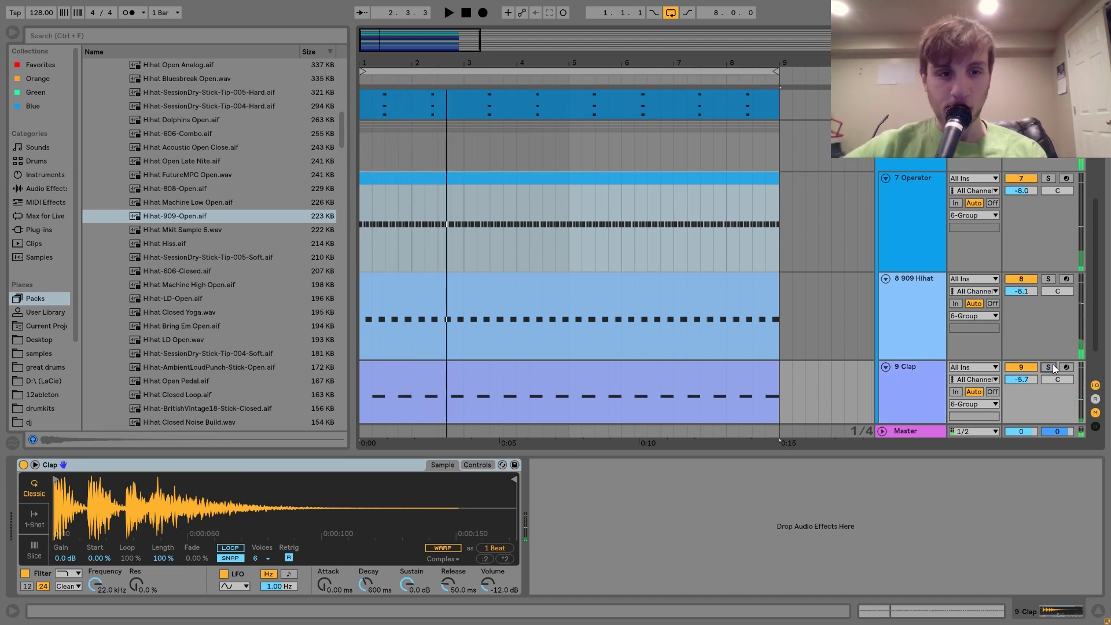
pyautogui.press('space')
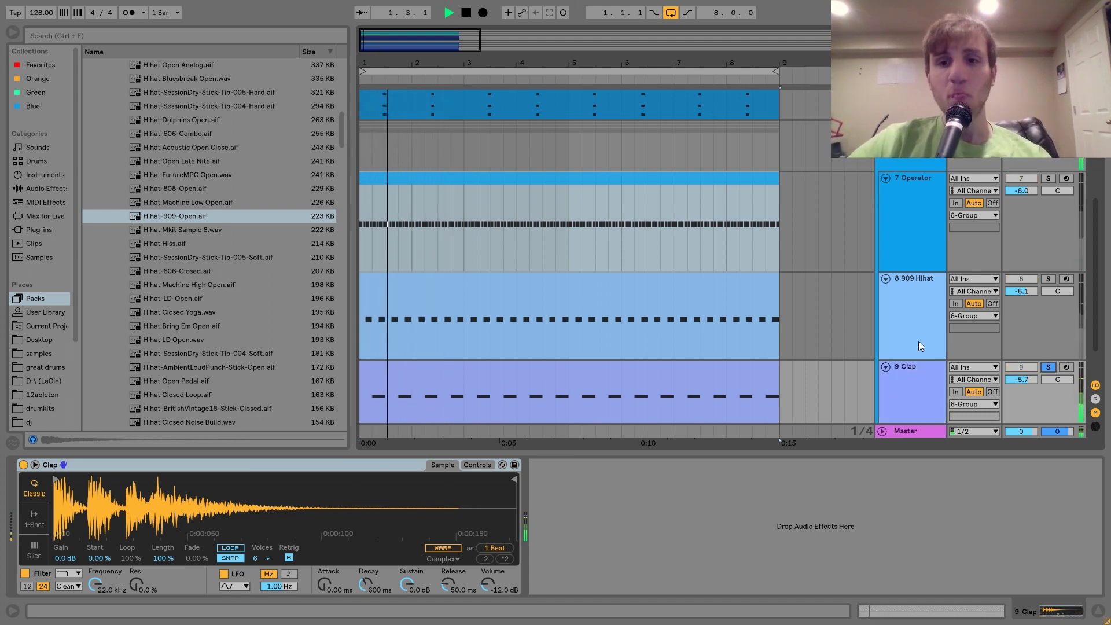
pyautogui.press('space')
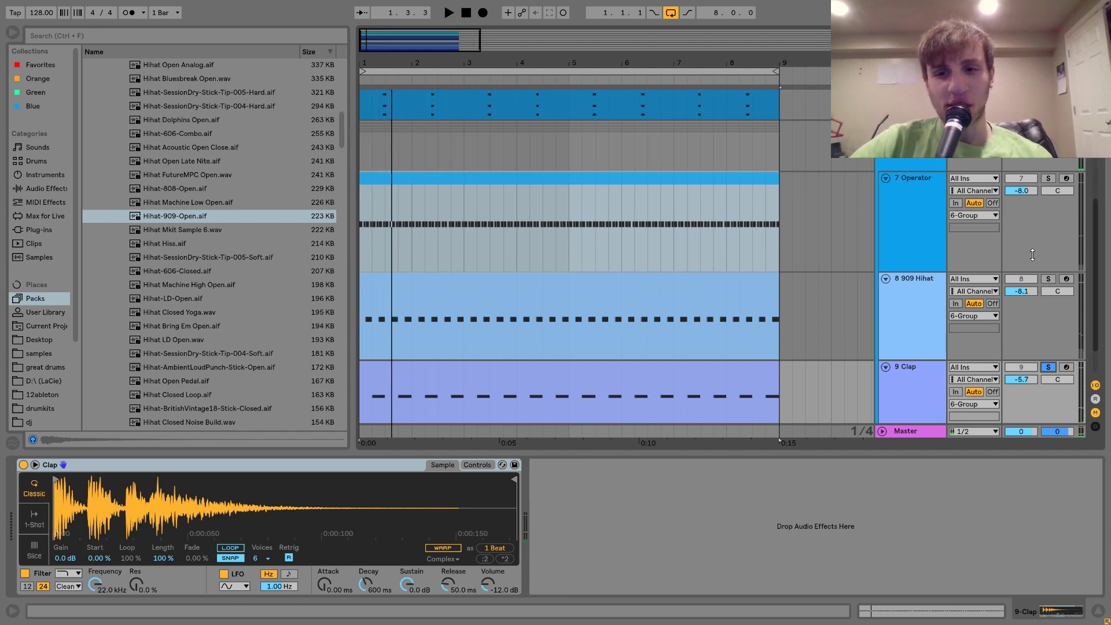
# - Review the devices on the 909 Hihat, Operator and Clap tracks and the drum group's Reverb, Drum Buss and EQ Eight chain
pyautogui.click(912, 323)
pyautogui.click(910, 229)
pyautogui.scroll(-1, 909, 230)
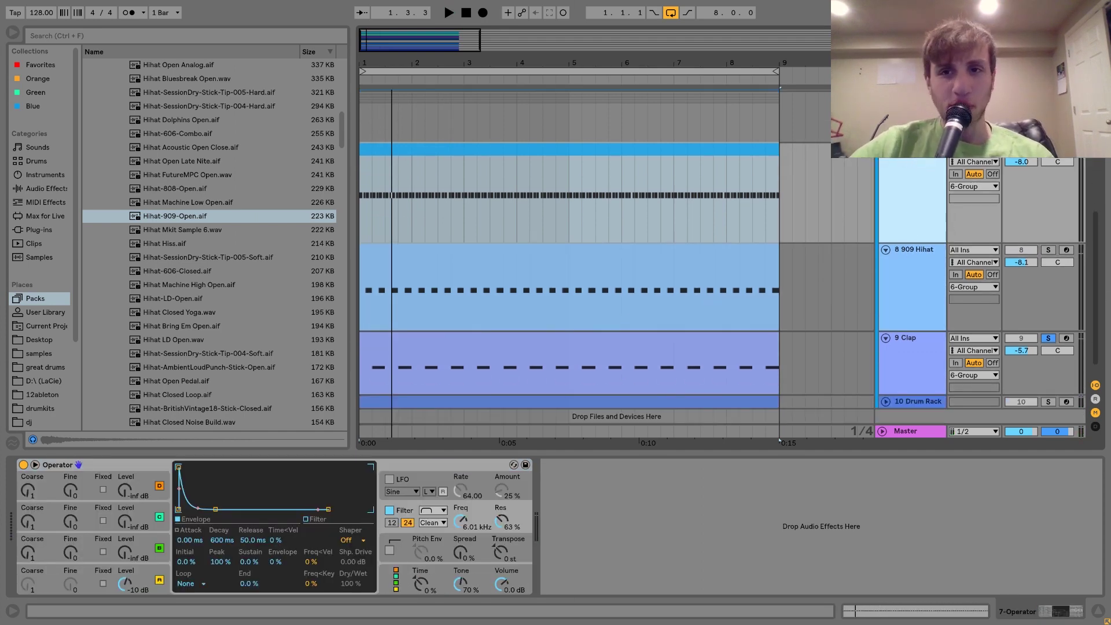
pyautogui.click(911, 148)
pyautogui.click(923, 382)
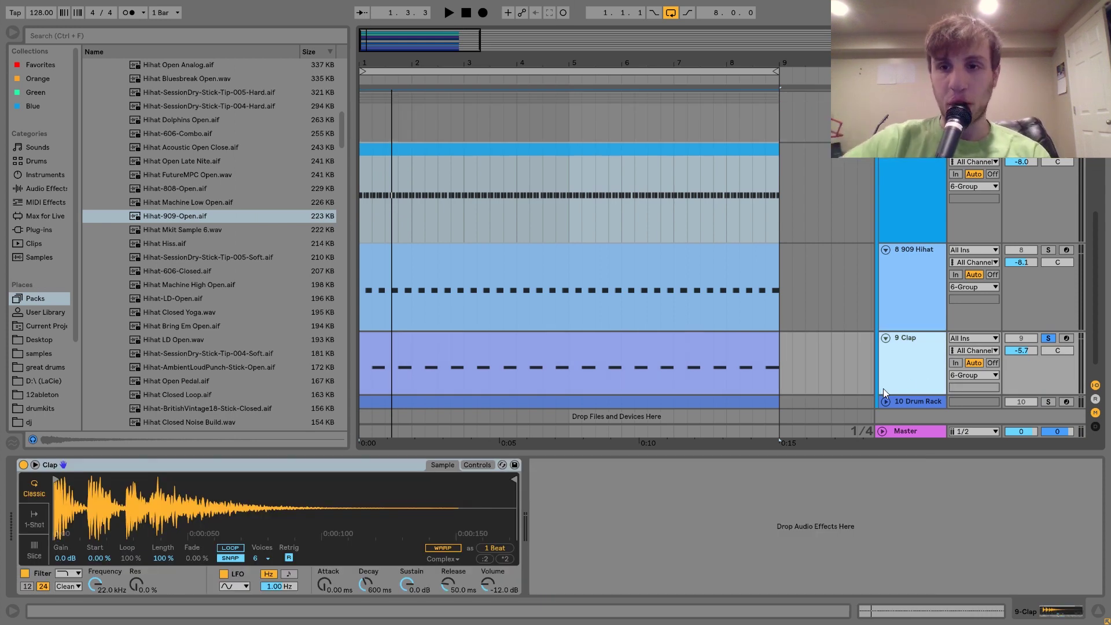
pyautogui.click(974, 287)
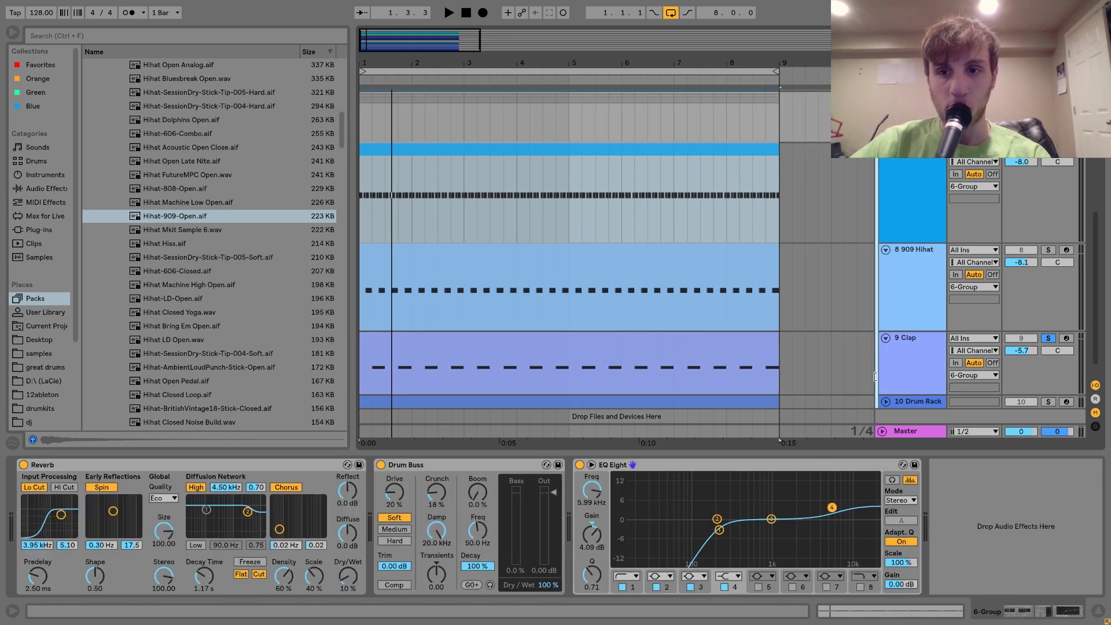
# - Solo and unfold the Drum Rack track, and play its percussion pattern alone
pyautogui.click(913, 400)
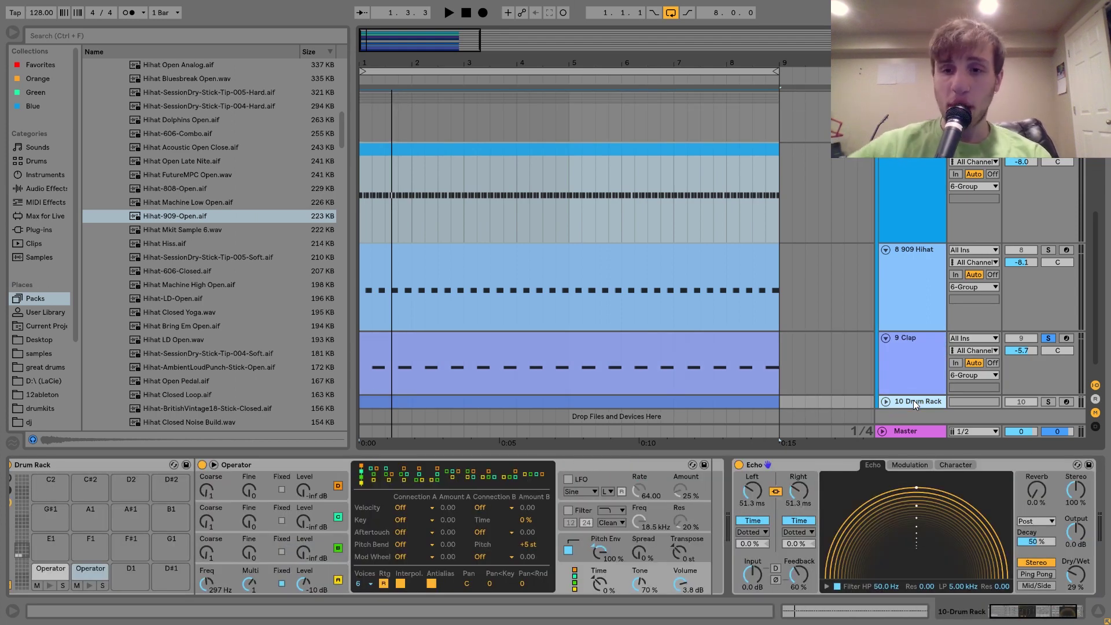
pyautogui.click(1049, 402)
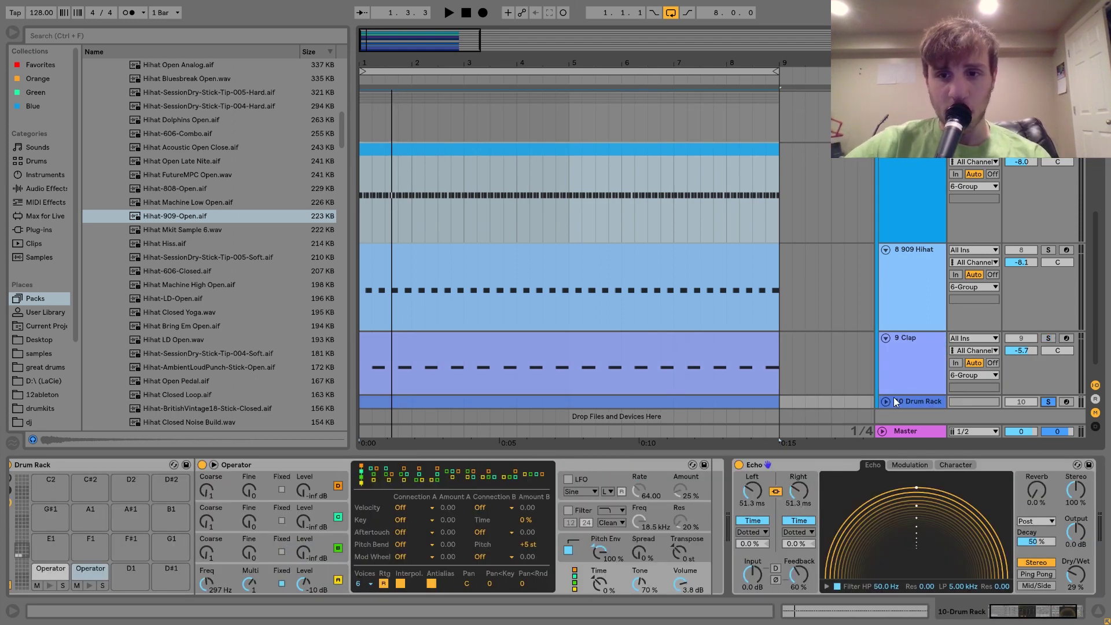
pyautogui.click(885, 401)
pyautogui.press('space')
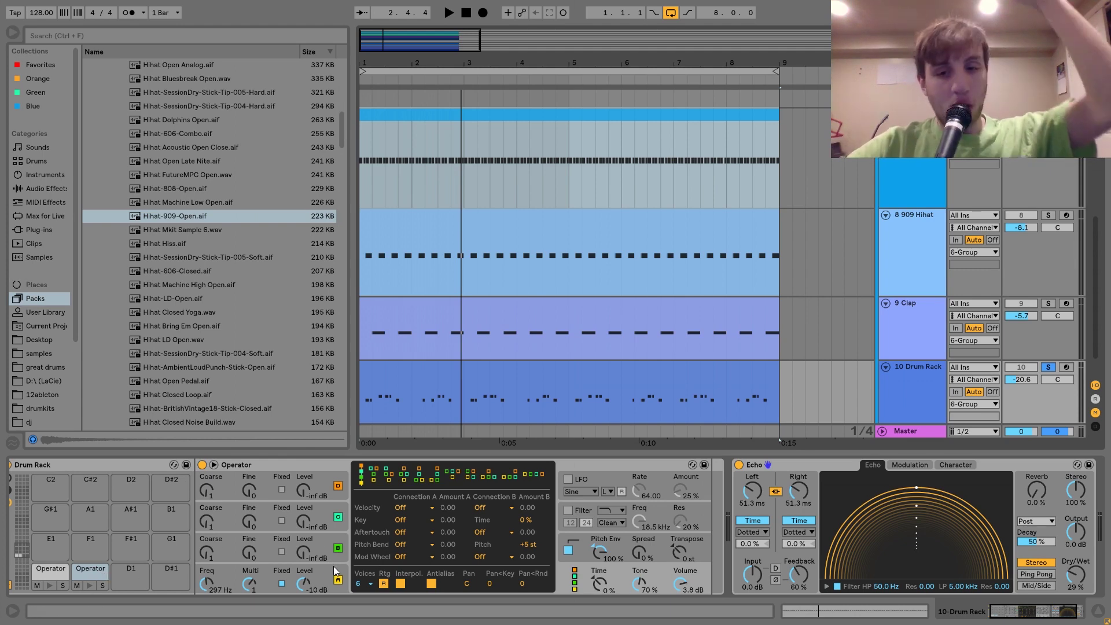
# - Examine the oscillator settings of the Drum Rack's two Operator pads and the C#1 pad's pitch envelope, and play the pattern
pyautogui.click(39, 567)
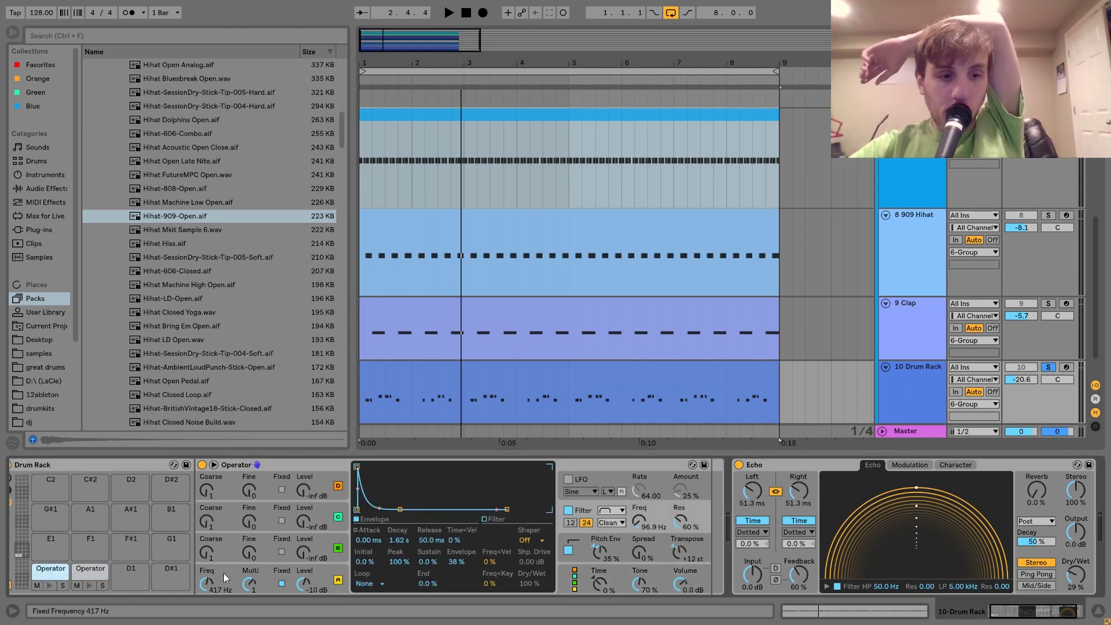
pyautogui.click(295, 574)
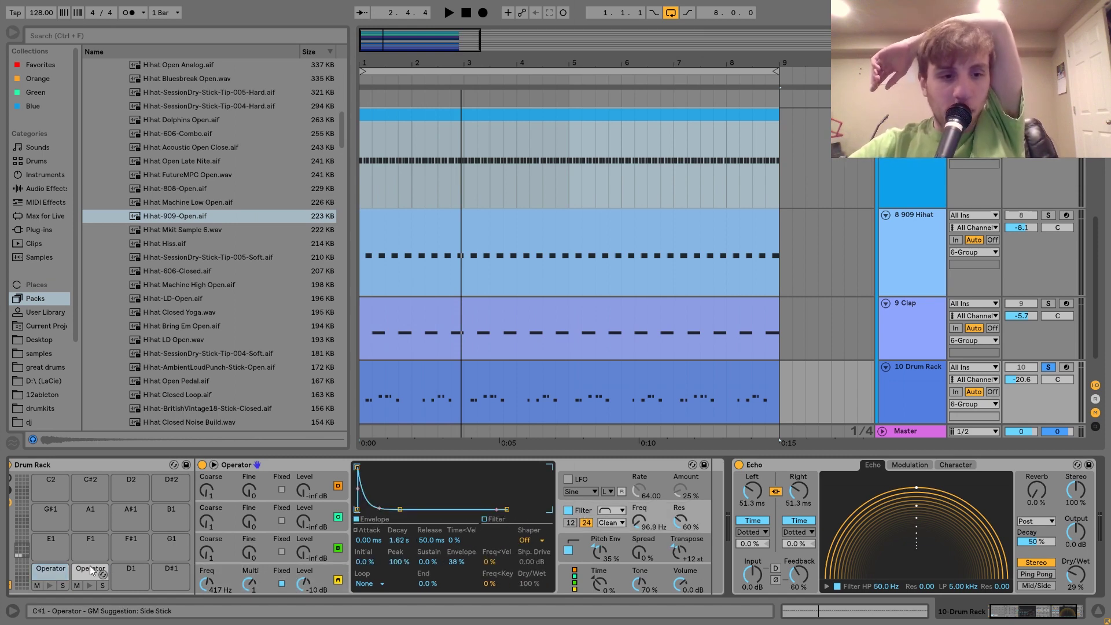
pyautogui.click(324, 569)
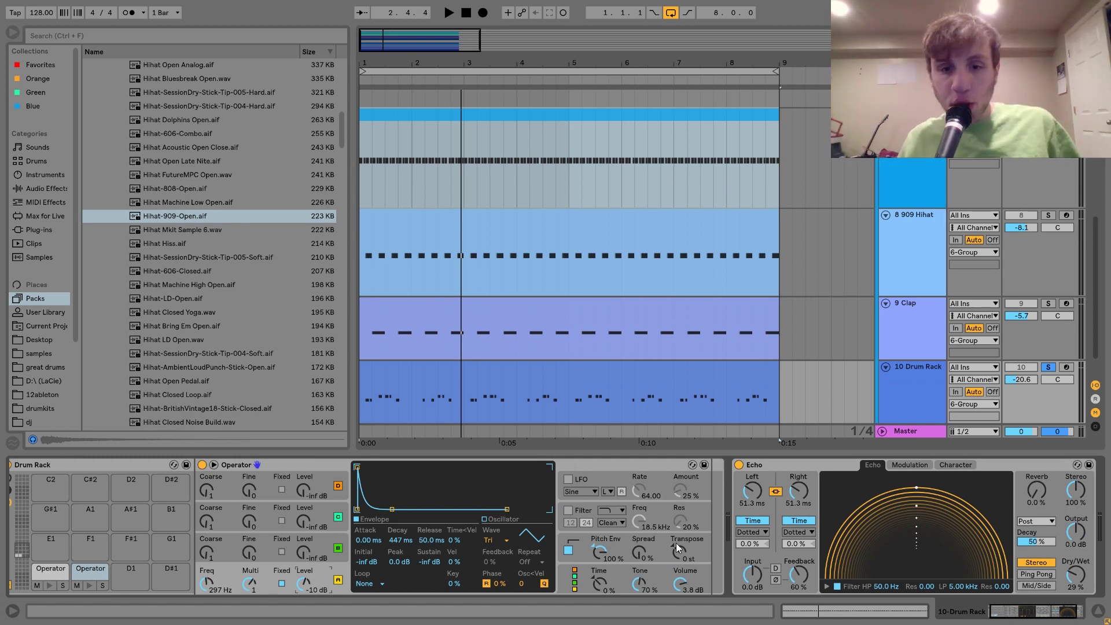
pyautogui.click(569, 548)
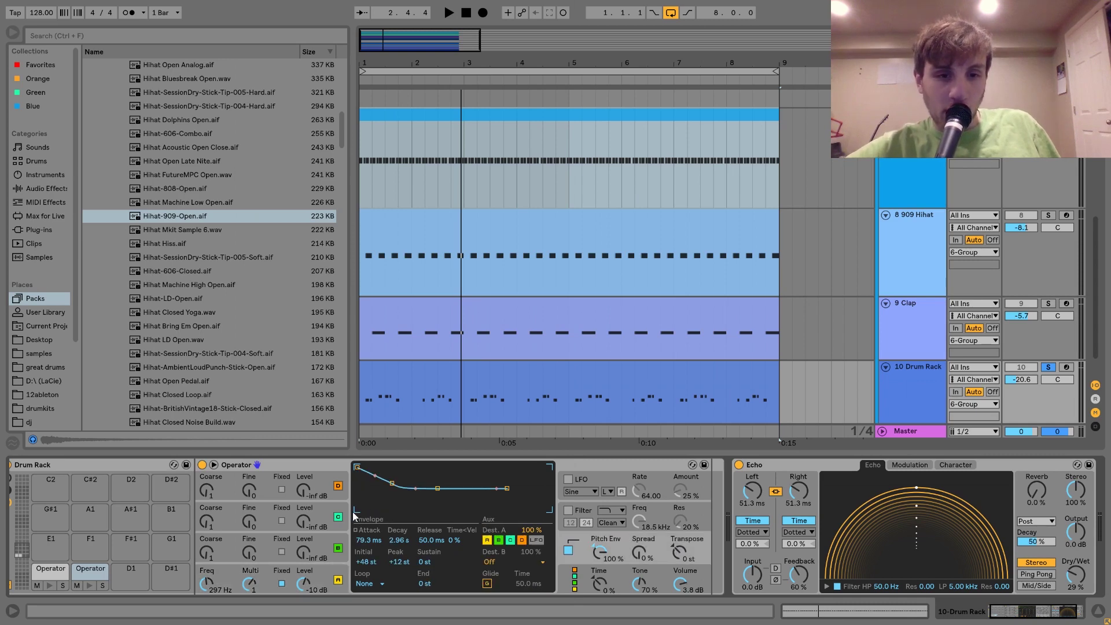
pyautogui.press('space')
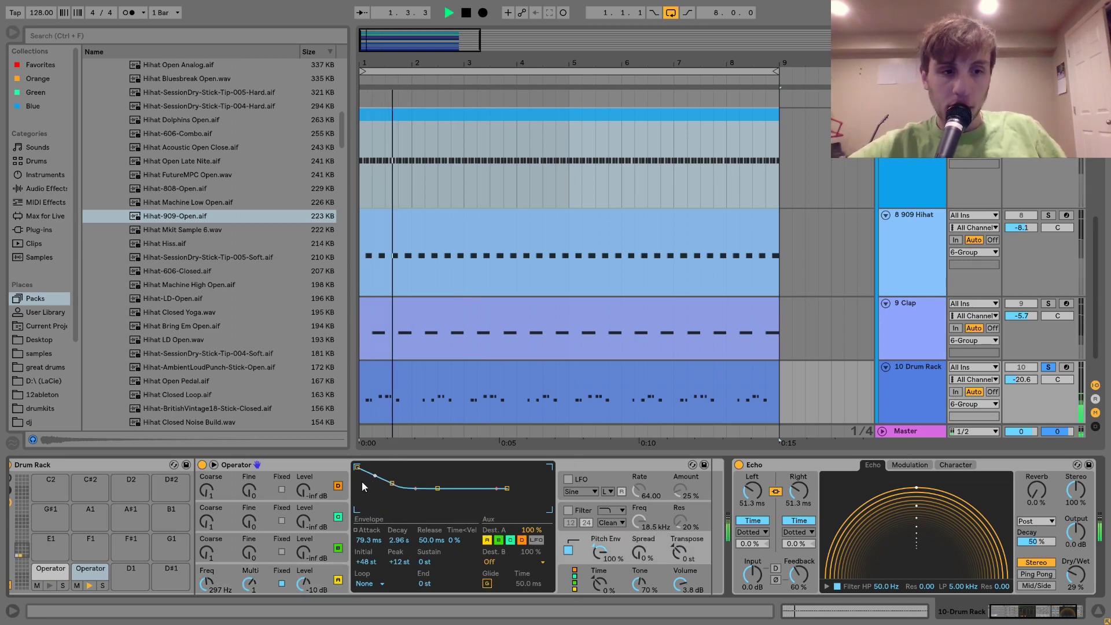
pyautogui.press('space')
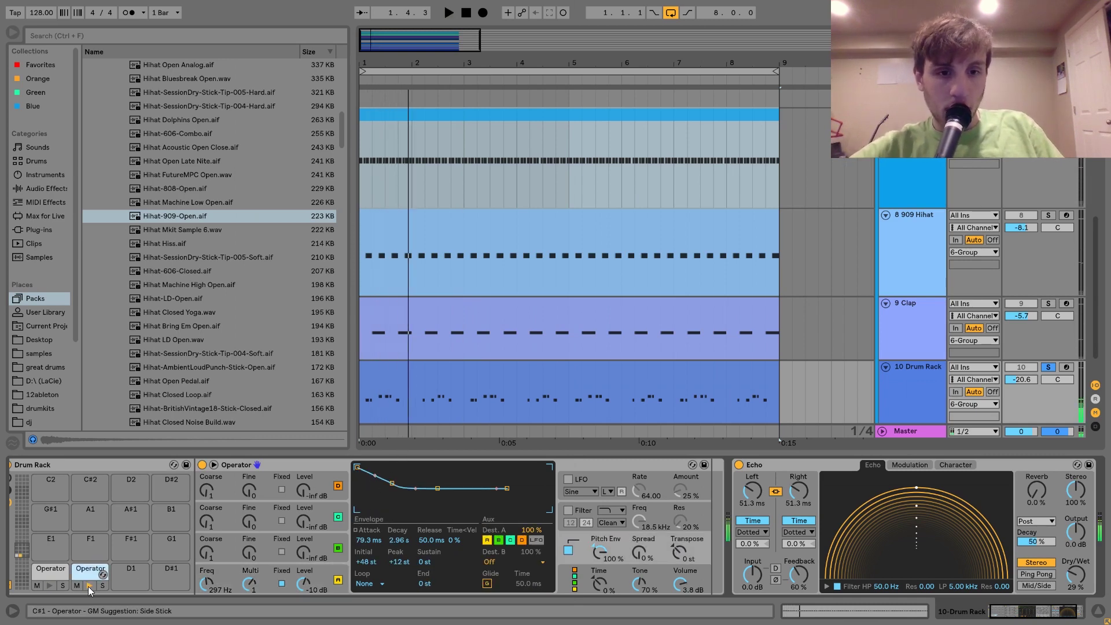
# - Inspect the pitch envelope of the C1 pad's Operator and preview the pad's sound
pyautogui.click(50, 569)
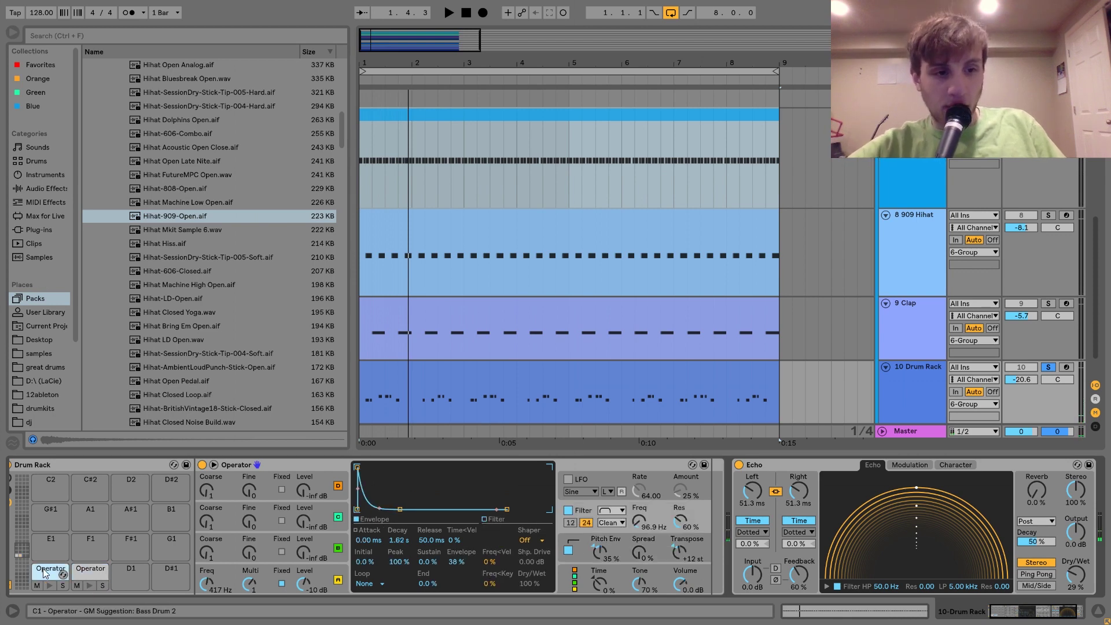
pyautogui.click(571, 540)
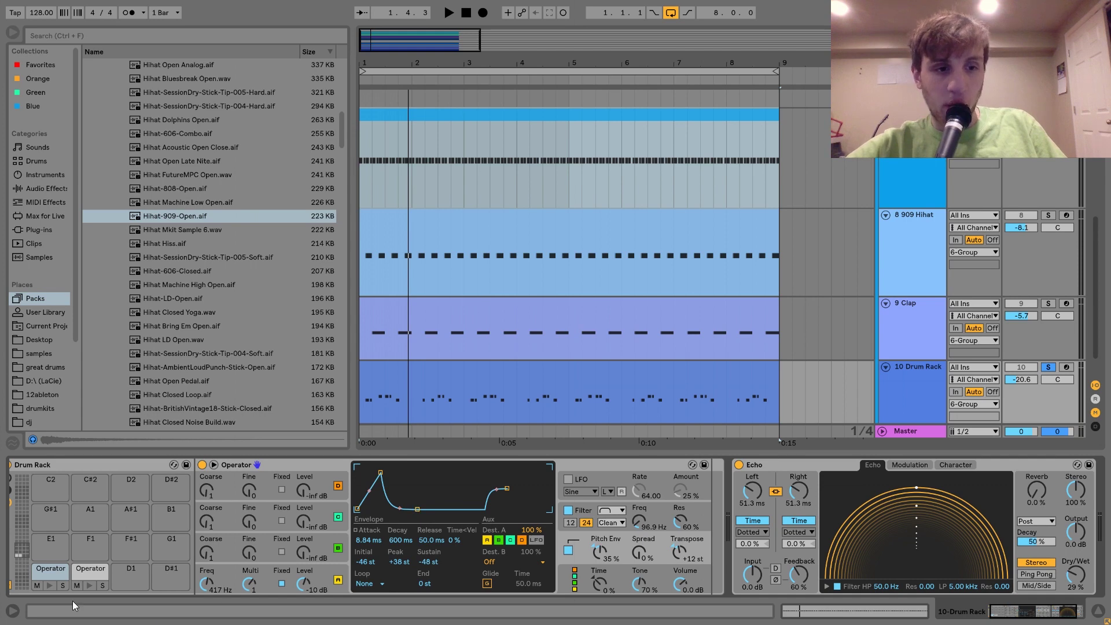
pyautogui.click(50, 586)
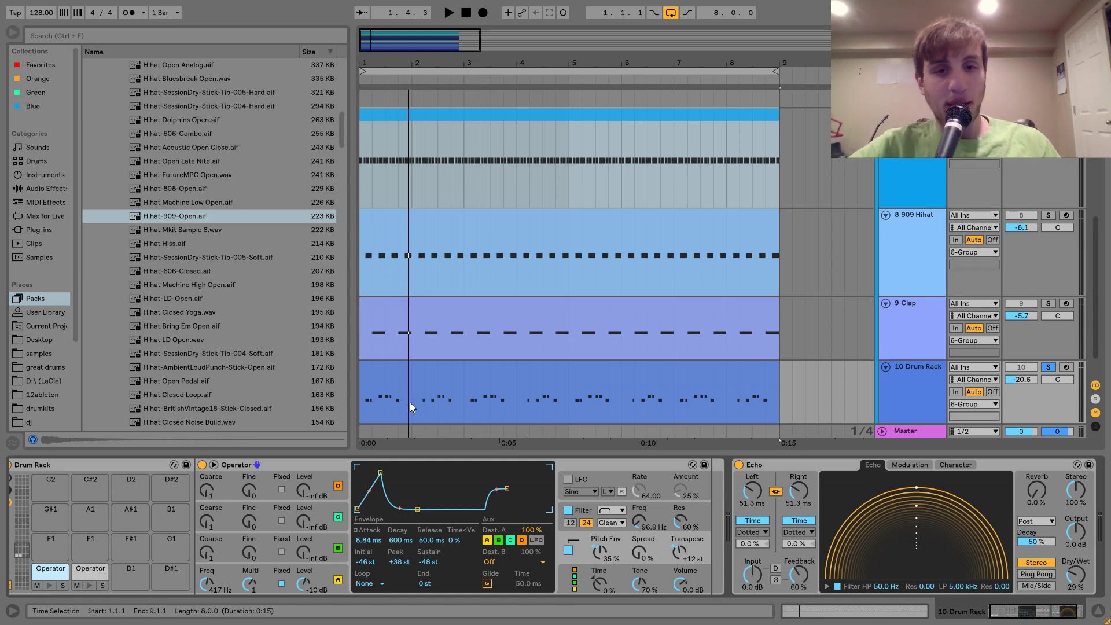
# - Turn off the Drum Rack track's solo and preview the C#1 and C1 pads one after the other
pyautogui.click(1049, 368)
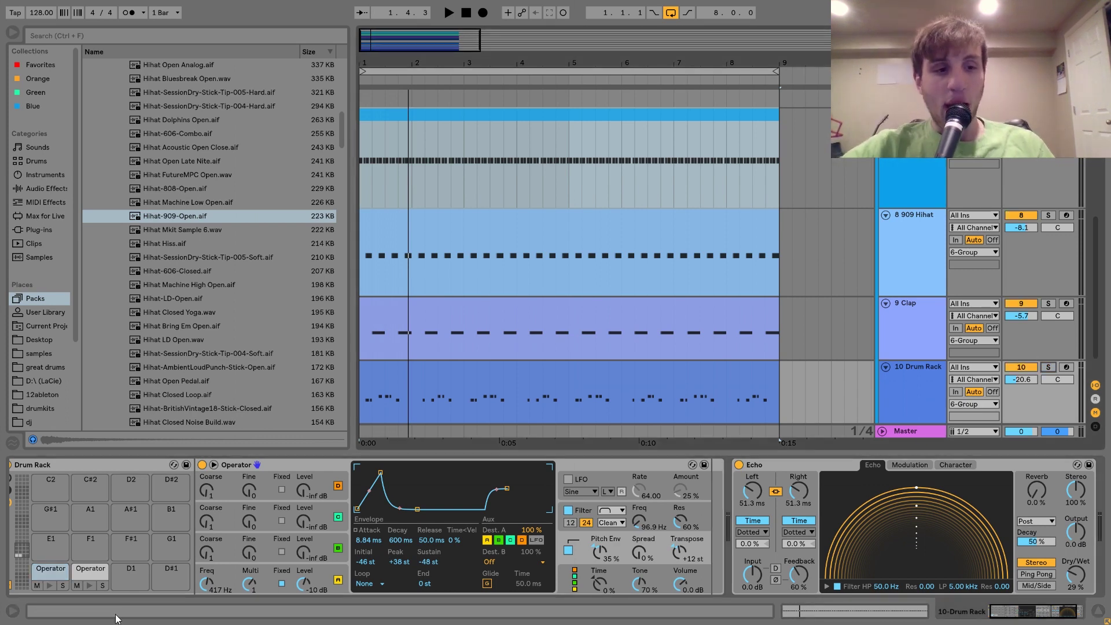
pyautogui.click(89, 586)
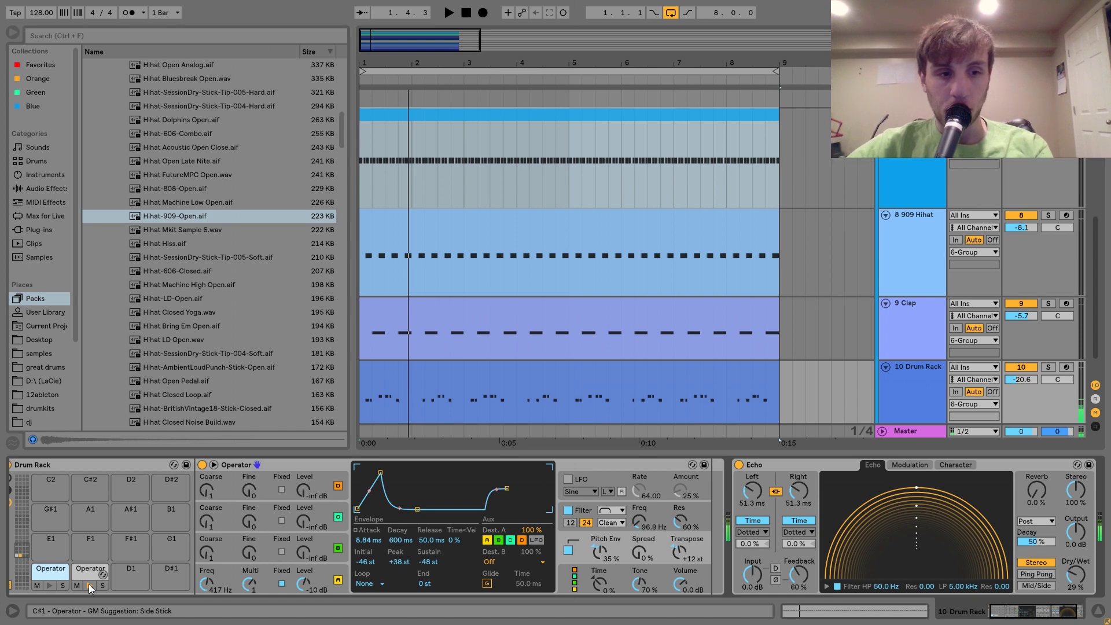
pyautogui.click(51, 586)
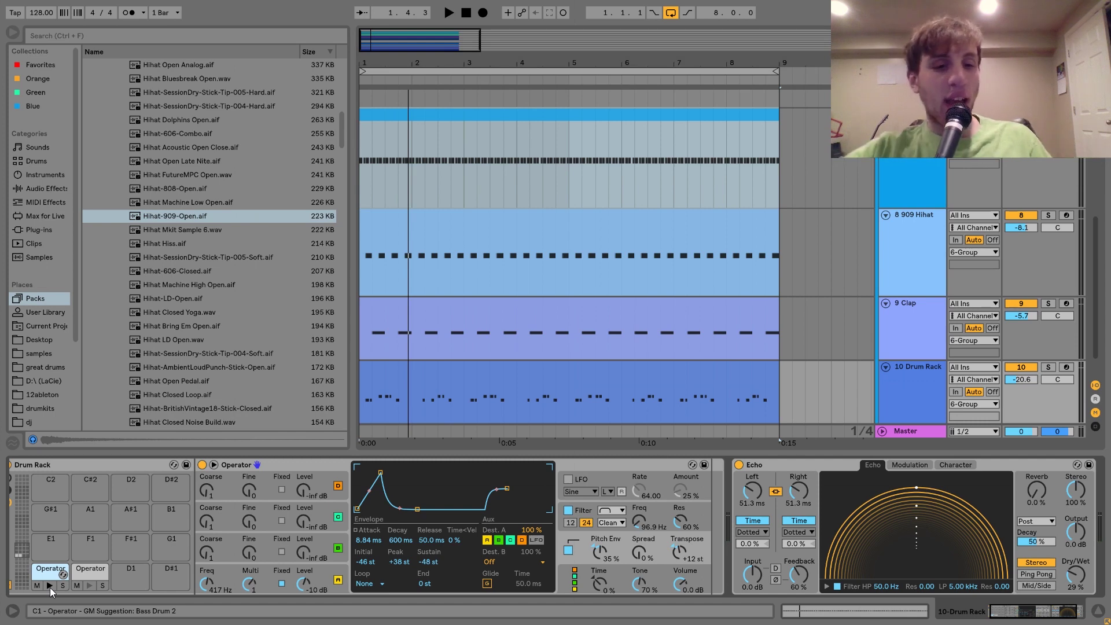
# - Examine the C1 Operator's oscillator and filter envelope settings, and play the percussion together with the whole drum group
pyautogui.click(270, 569)
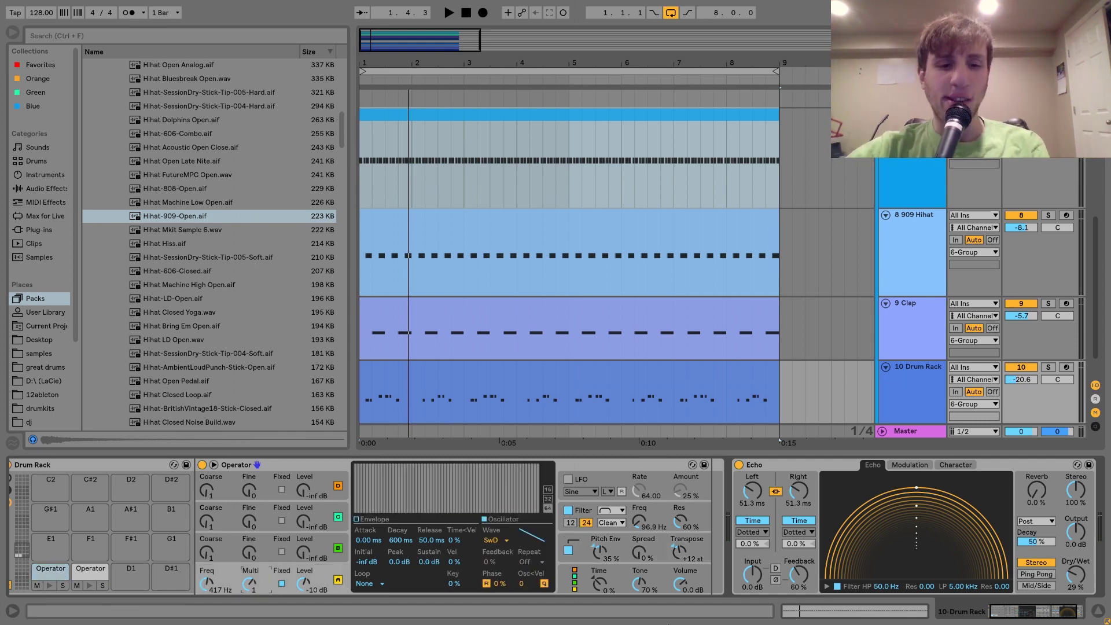
pyautogui.click(568, 513)
pyautogui.press('space')
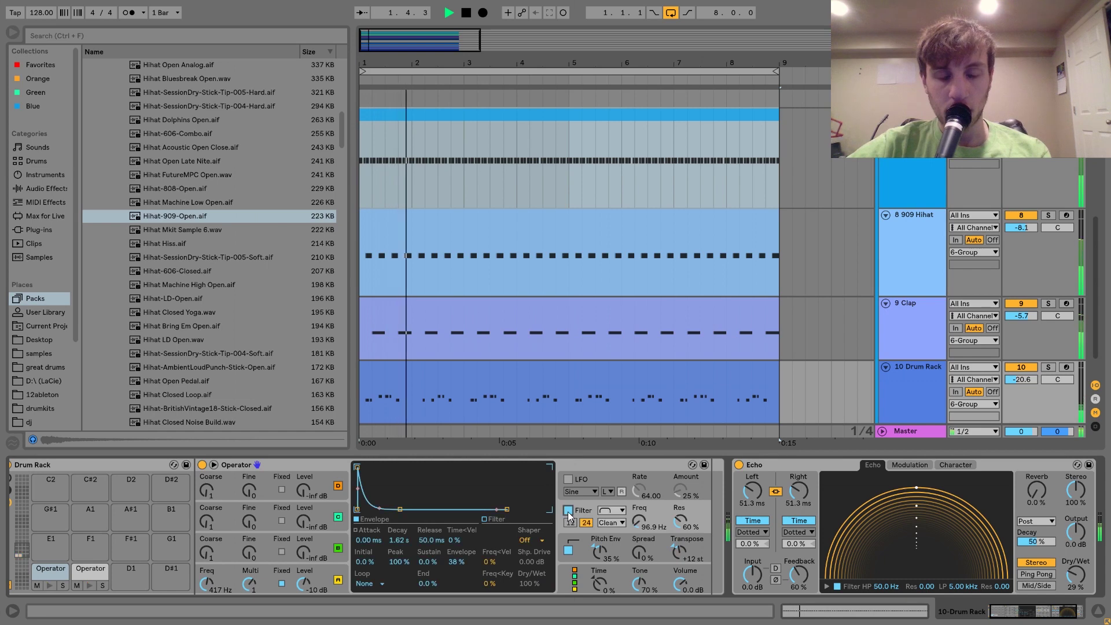
pyautogui.press('space')
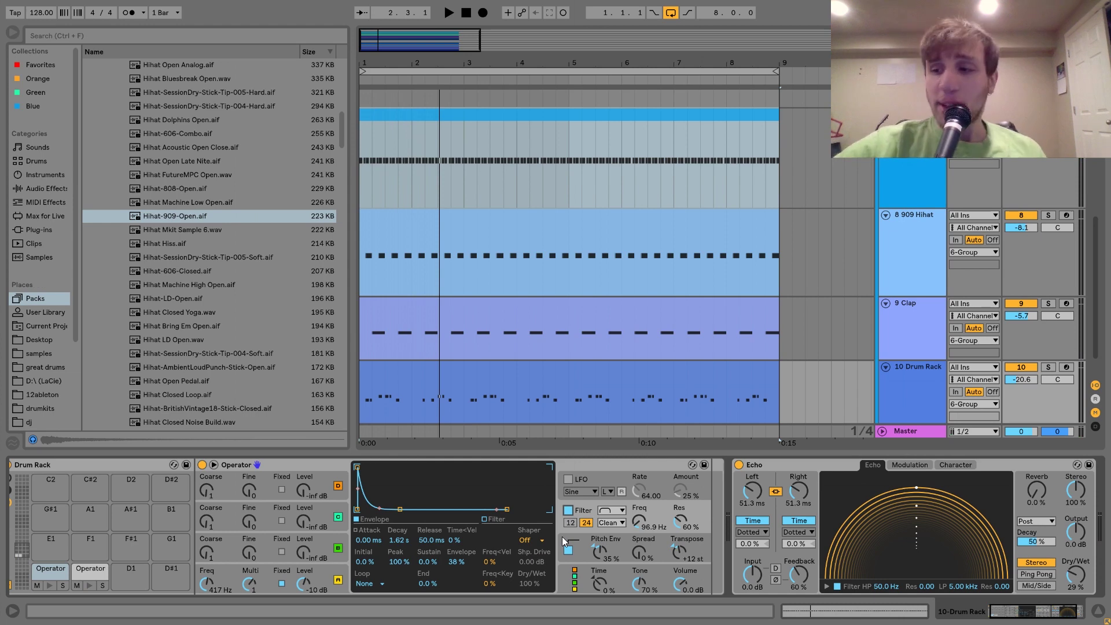
# - Bypass the drum group's EQ Eight, Drum Buss and Reverb, and play it unsoloed with the group volume raised to -0.9 dB
pyautogui.scroll(3, 686, 254)
pyautogui.click(915, 248)
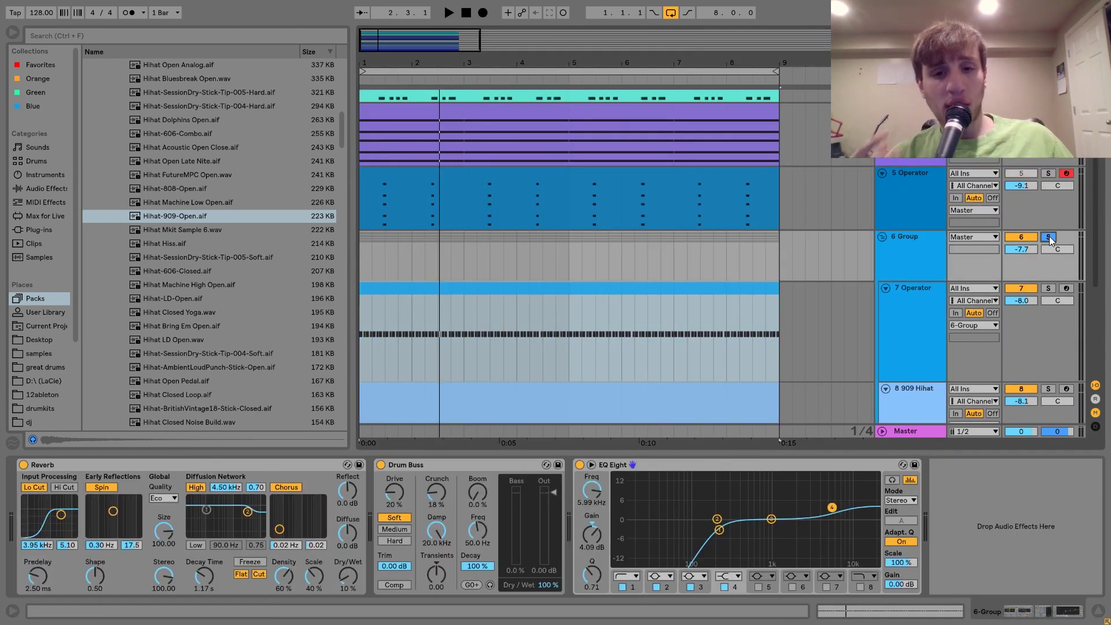
pyautogui.click(580, 465)
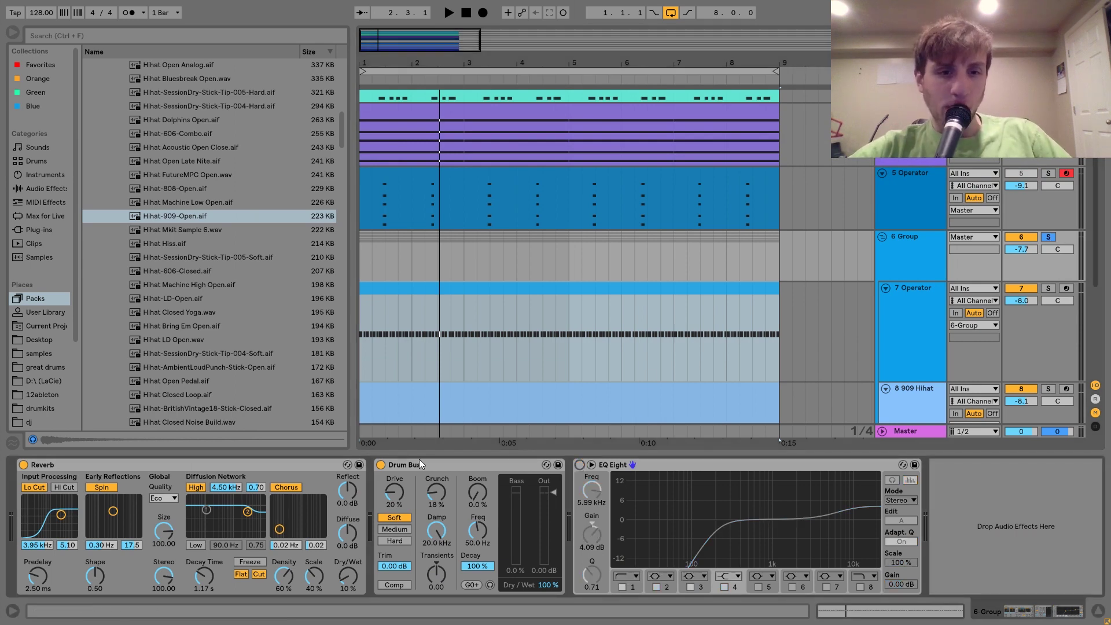
pyautogui.click(381, 465)
pyautogui.click(24, 465)
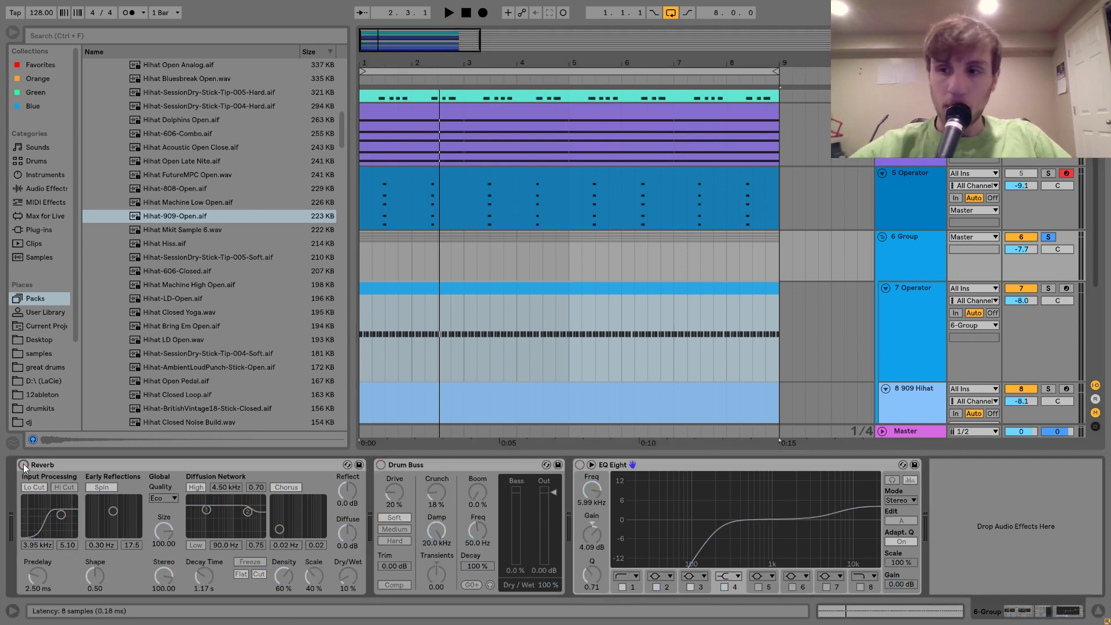
pyautogui.press('space')
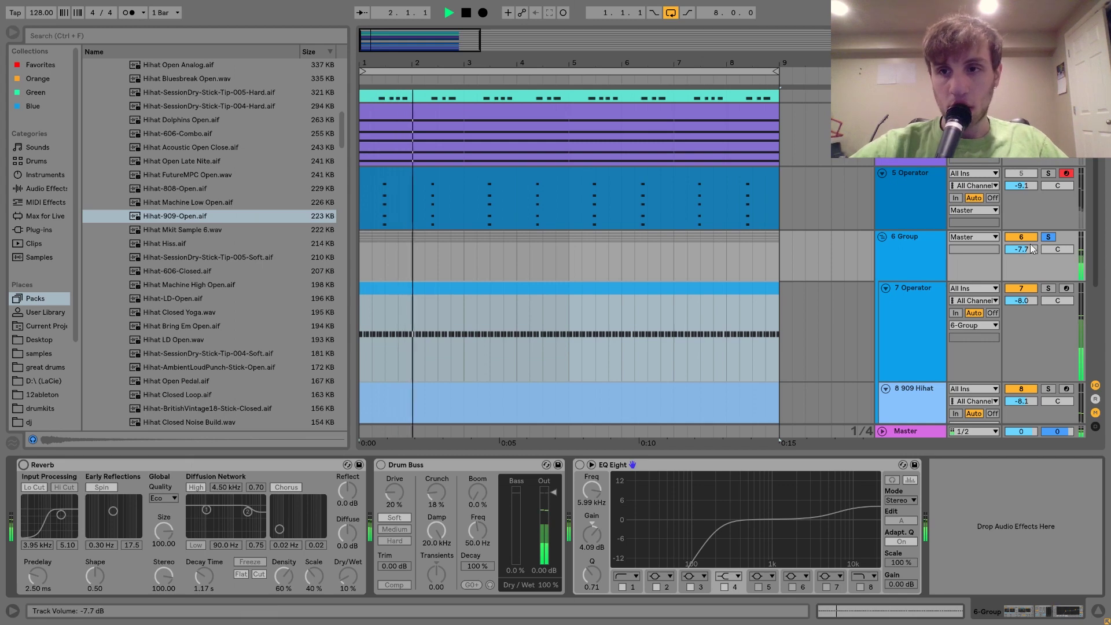
pyautogui.click(1045, 238)
pyautogui.moveTo(1021, 252); pyautogui.dragTo(1021, 220)
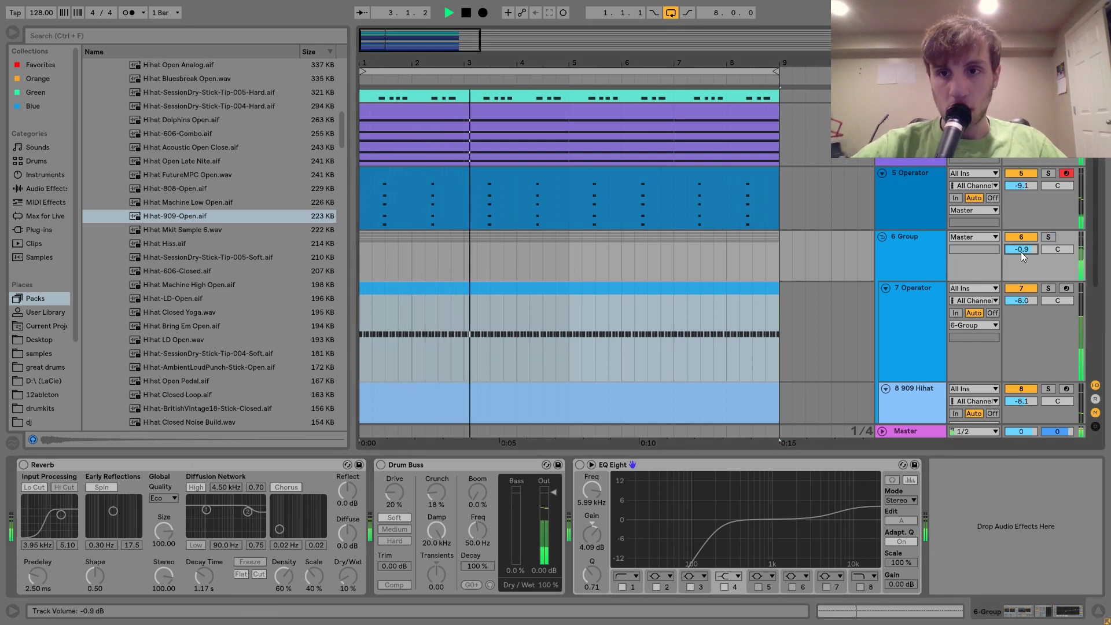
# - Undo the drum group's volume change and the bypassing of its three effects
pyautogui.hotkey('ctrl', 'z')
pyautogui.hotkey('ctrl', 'z')
pyautogui.hotkey('ctrl', 'z')
pyautogui.hotkey('ctrl', 'z')
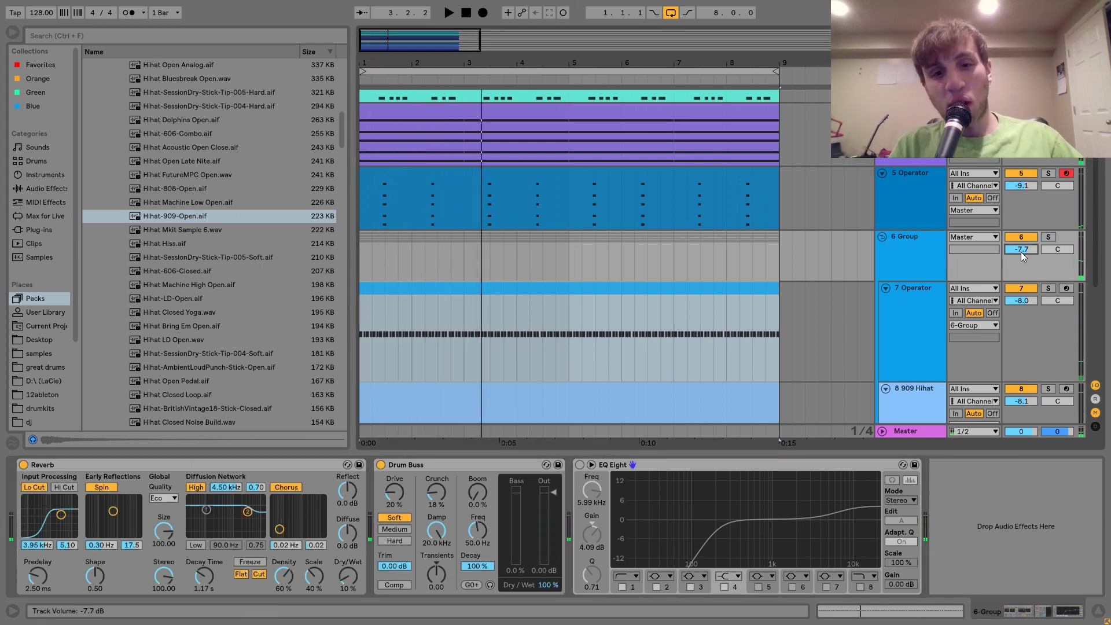
# - Play the full loop with the drum group's effects active, and solo the drum group
pyautogui.press('space')
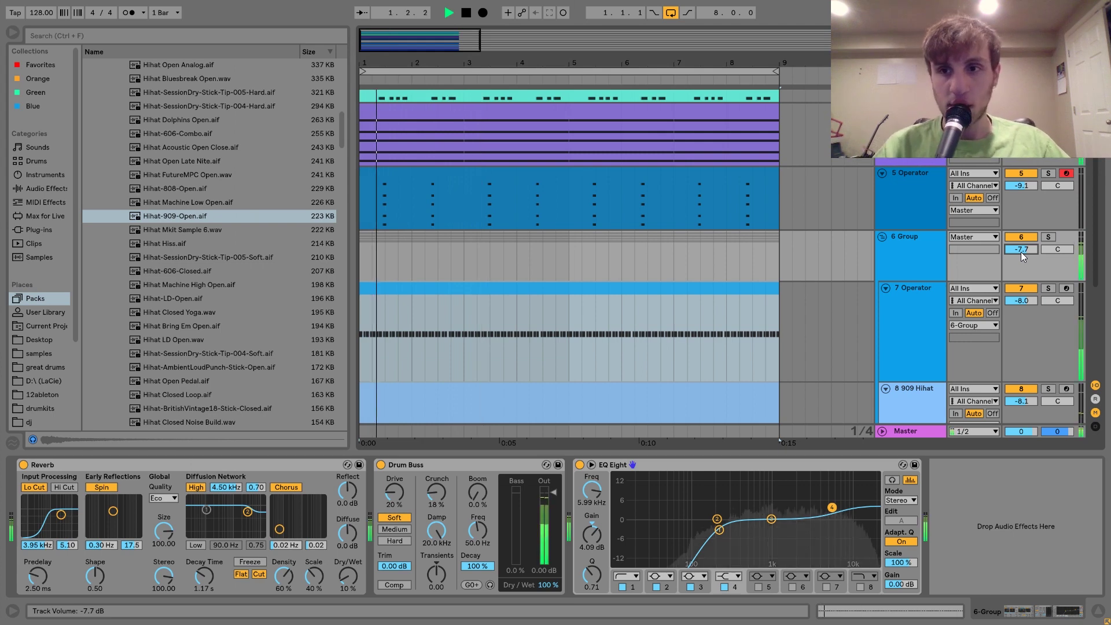
pyautogui.press('space')
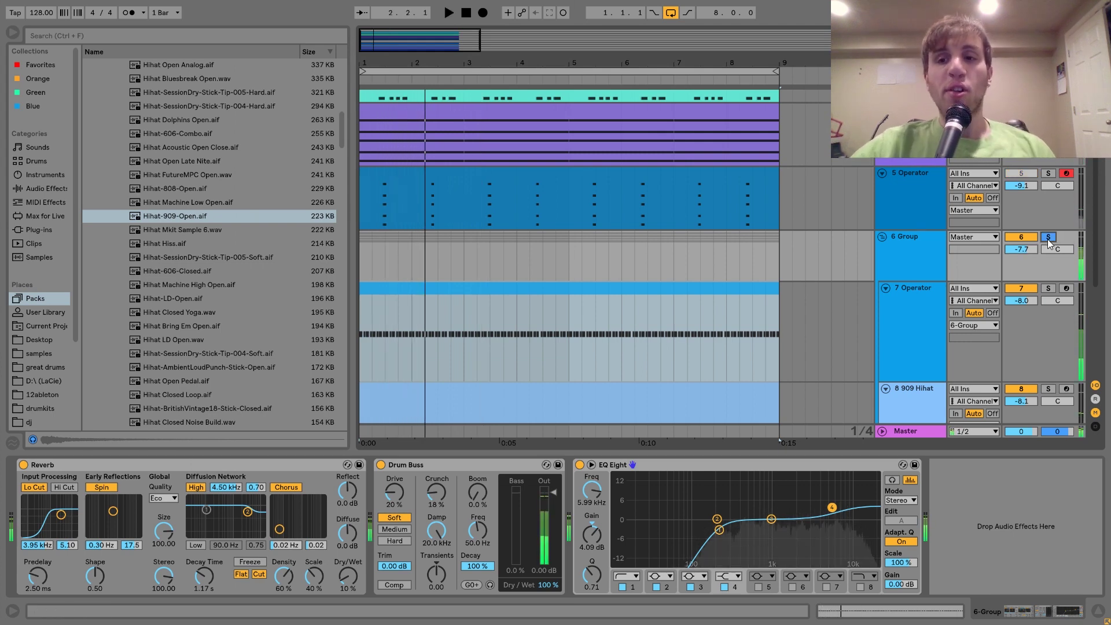
pyautogui.click(1048, 237)
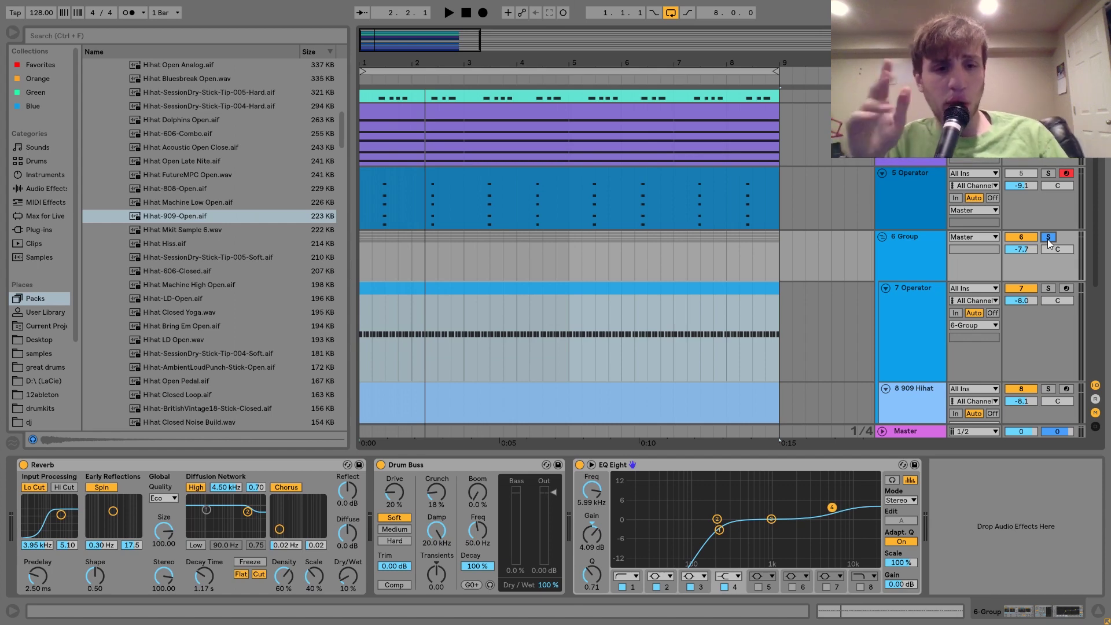
# - Play the soloed drum group and compare its sound with the Reverb switched off and on
pyautogui.click(241, 471)
pyautogui.press('space')
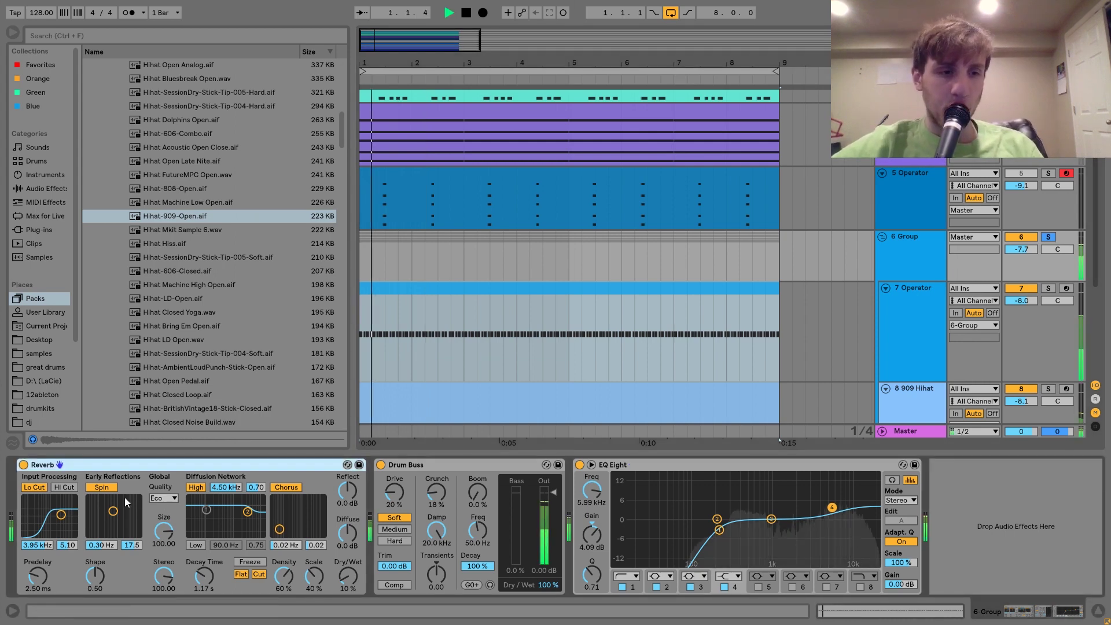
pyautogui.click(23, 465)
pyautogui.click(23, 464)
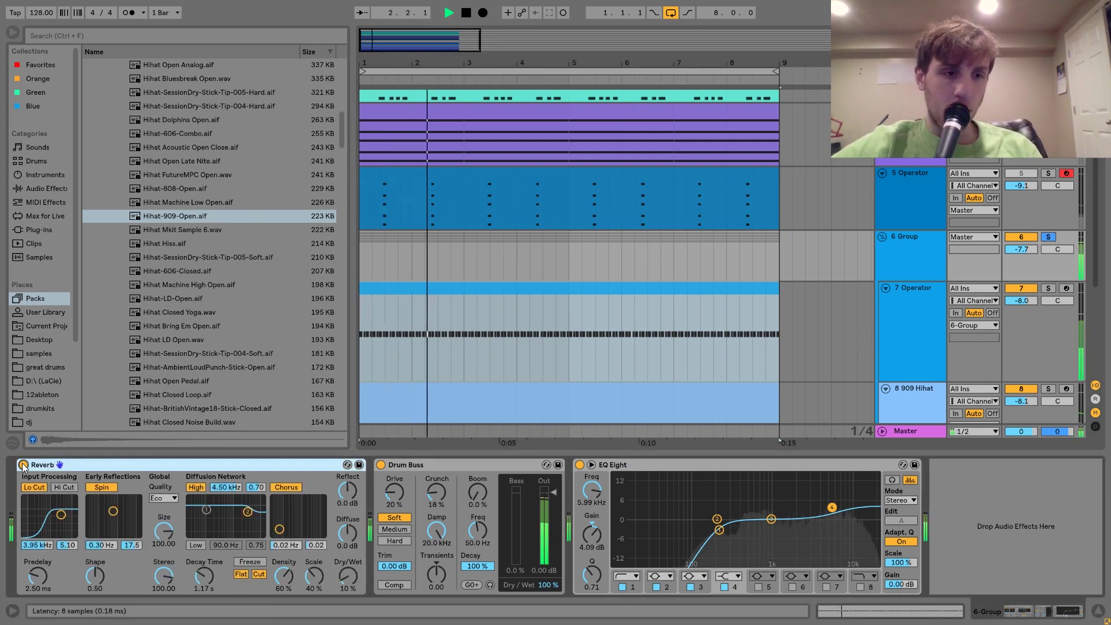
pyautogui.press('space')
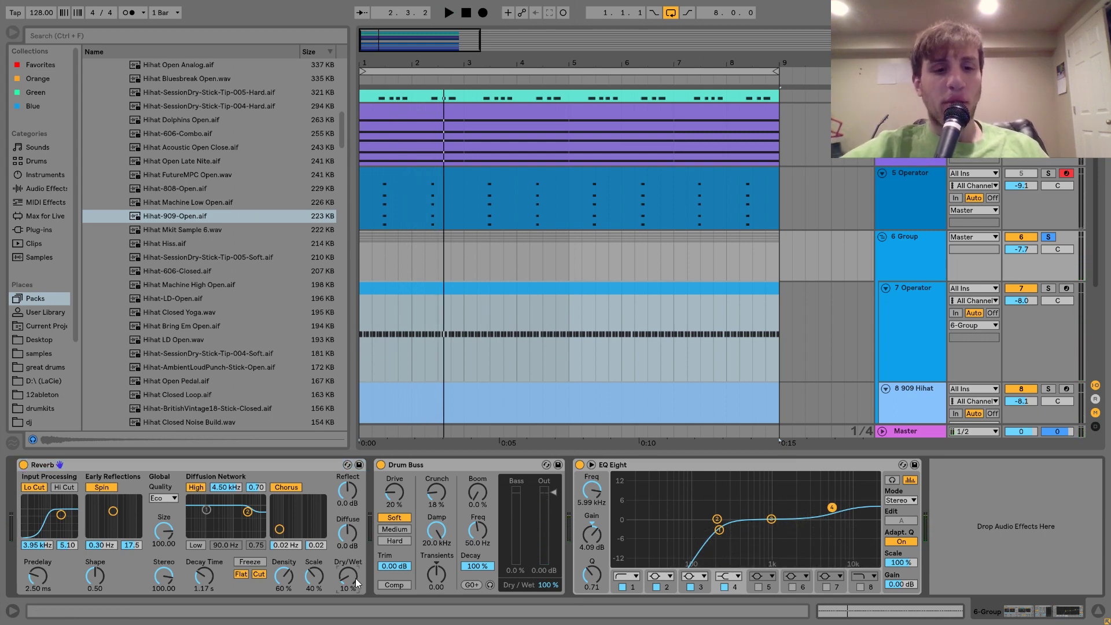
# - Audition the drum group with the Reverb's Dry/Wet raised to 67 %, and play it again with Dry/Wet back at 10 %
pyautogui.press('space')
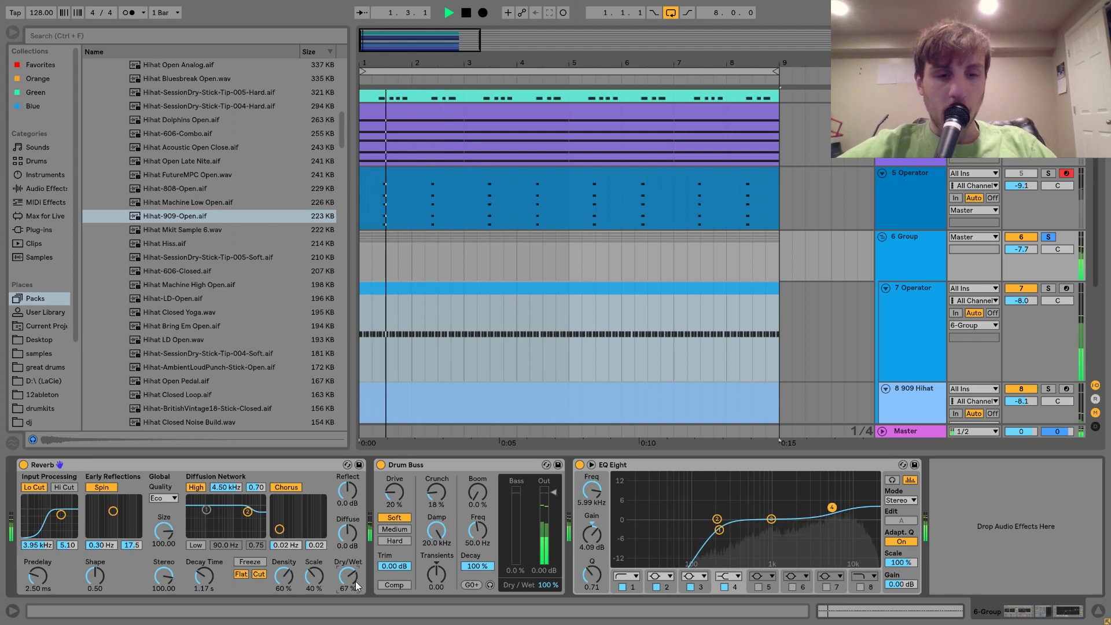
pyautogui.moveTo(351, 582); pyautogui.dragTo(345, 579)
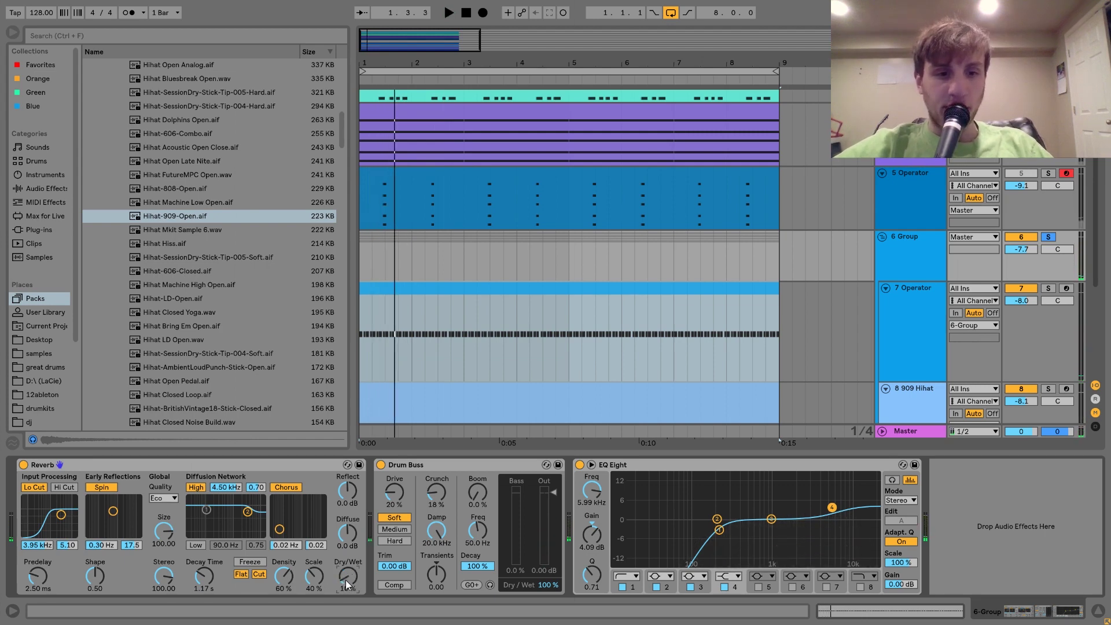
pyautogui.press('space')
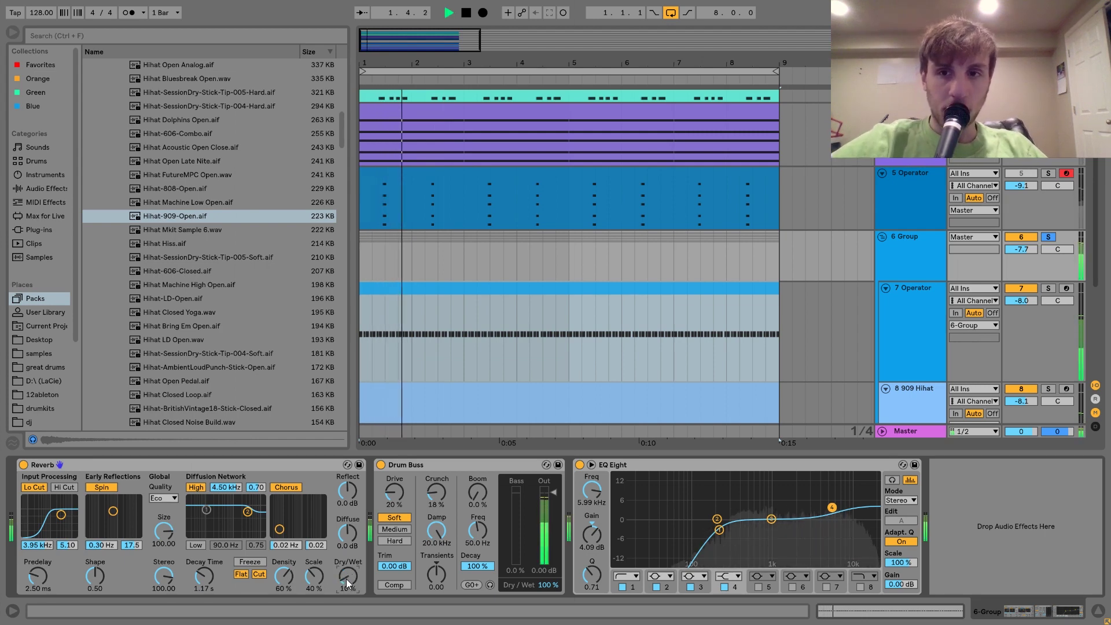
pyautogui.press('space')
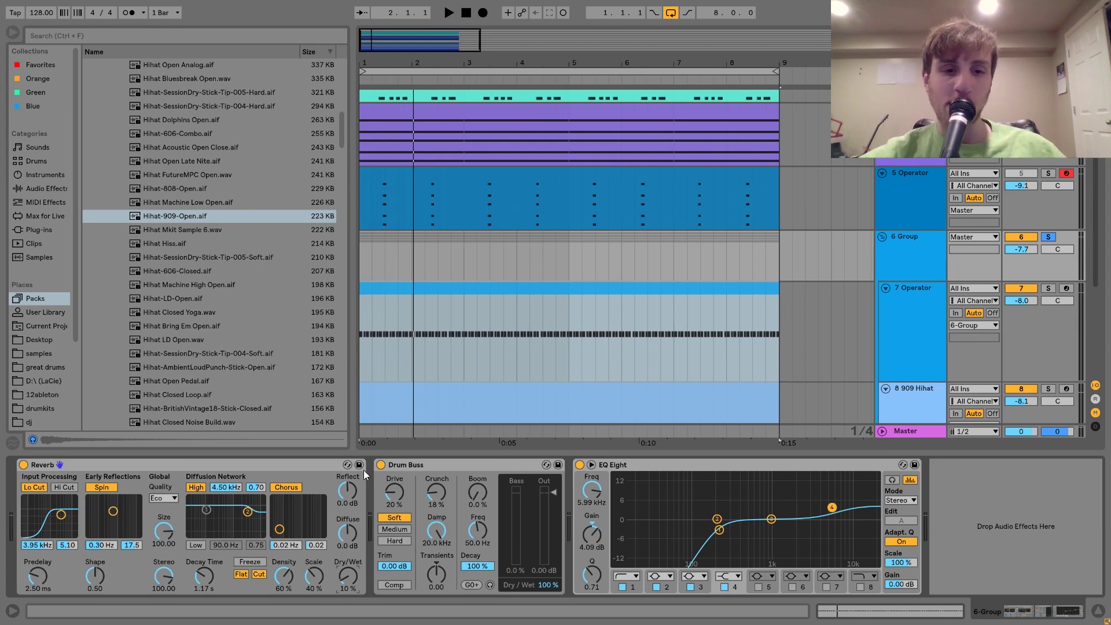
# - Compare the drum group's sound with the Drum Buss switched off and on
pyautogui.click(380, 465)
pyautogui.click(380, 464)
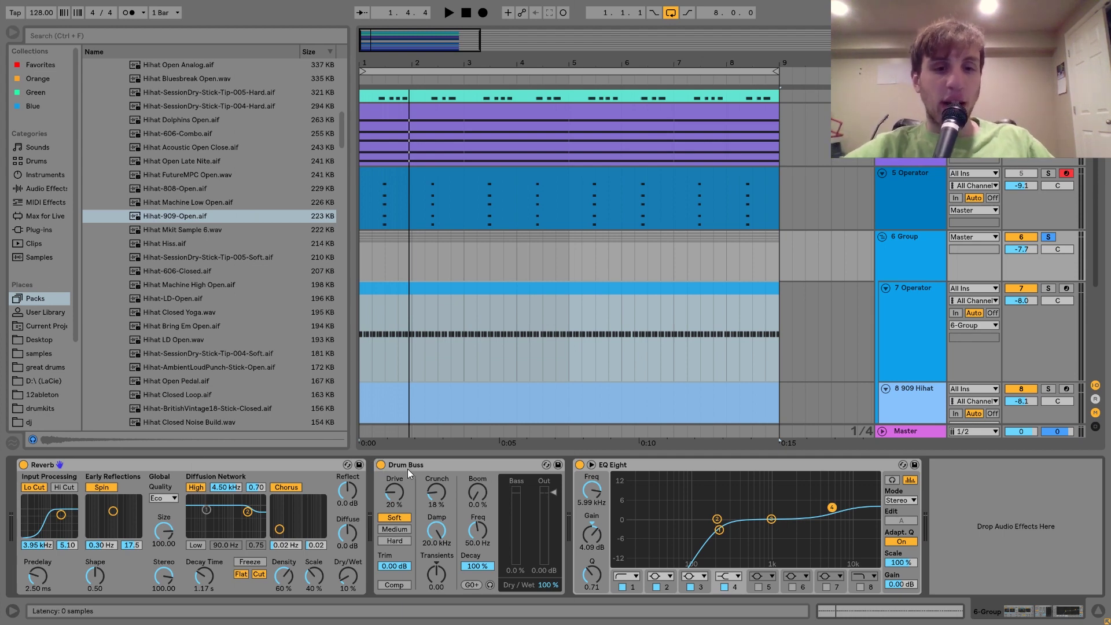
pyautogui.press('space')
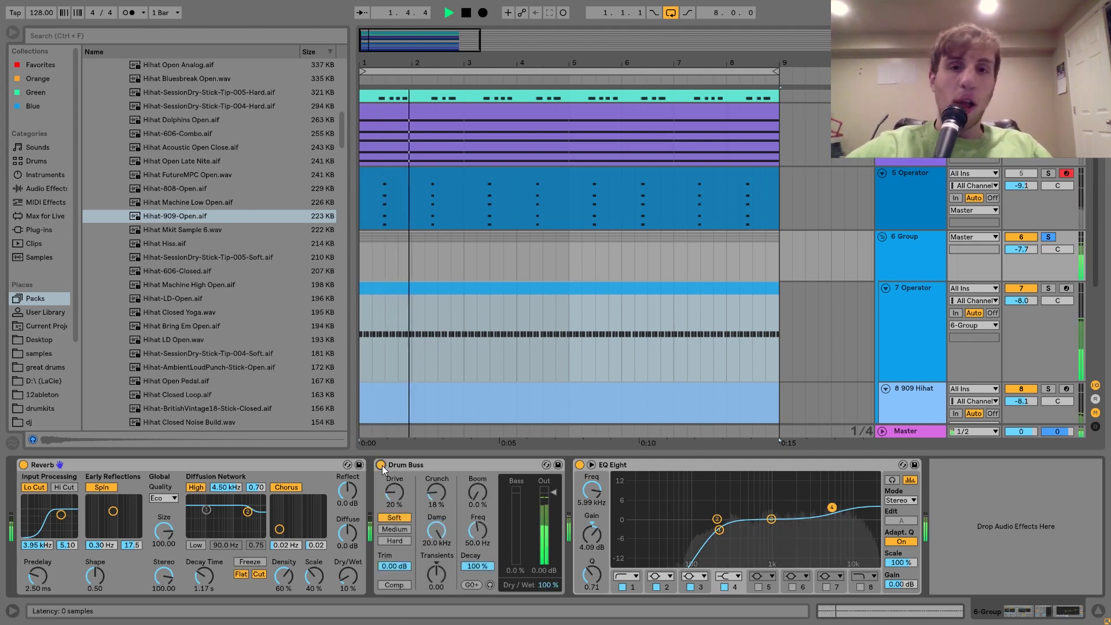
pyautogui.press('space')
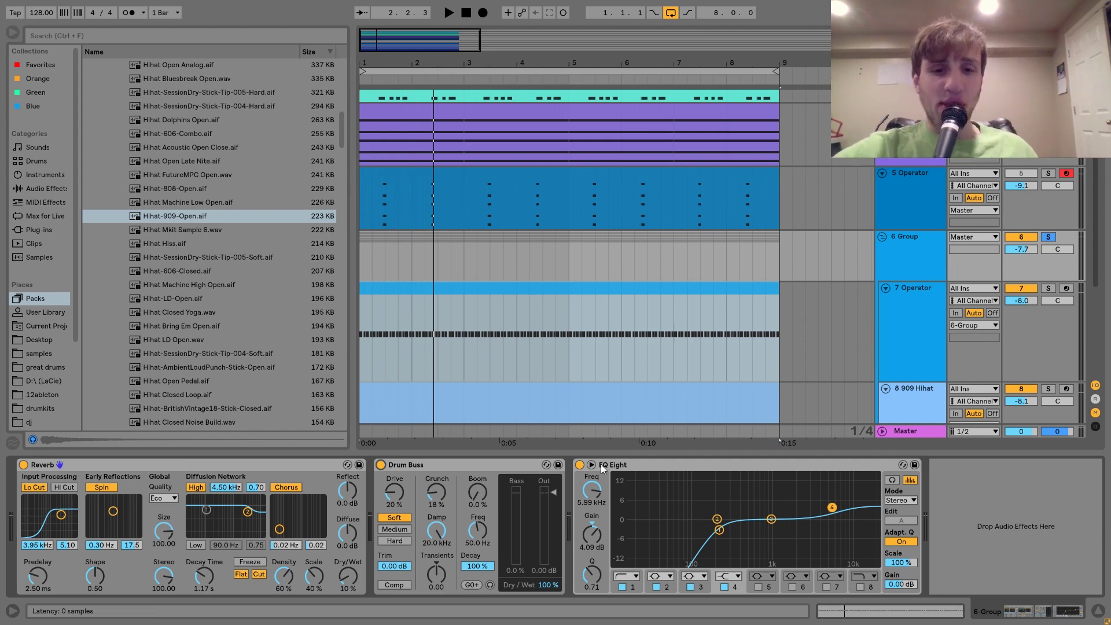
# - Inspect band 1 of the drum group's EQ Eight and compare playback with the EQ switched off and on
pyautogui.press('space')
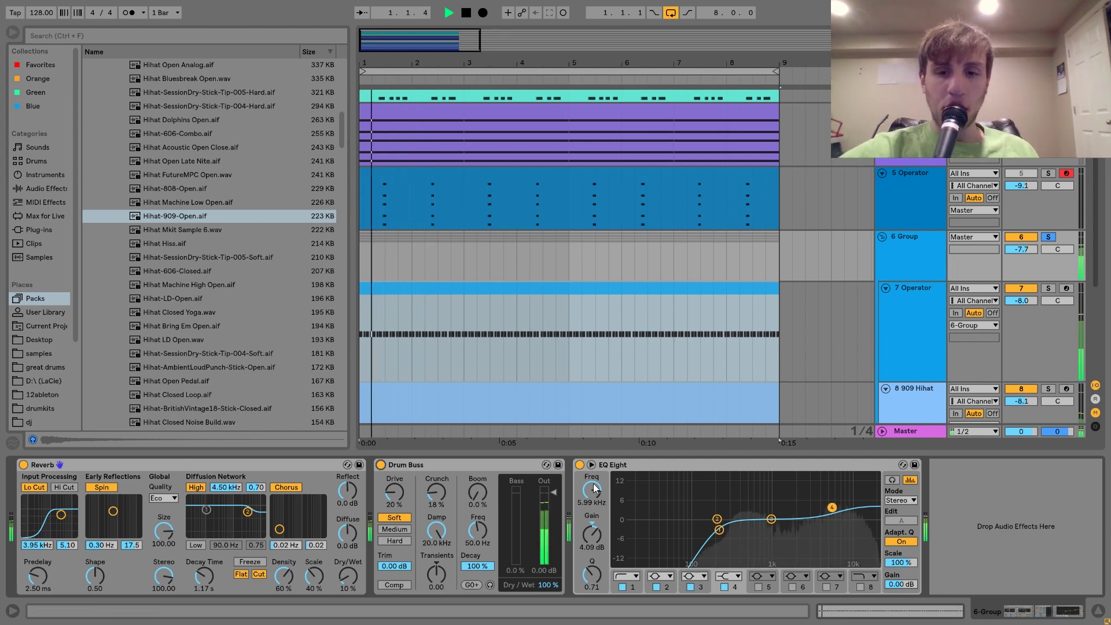
pyautogui.click(621, 586)
pyautogui.press('space')
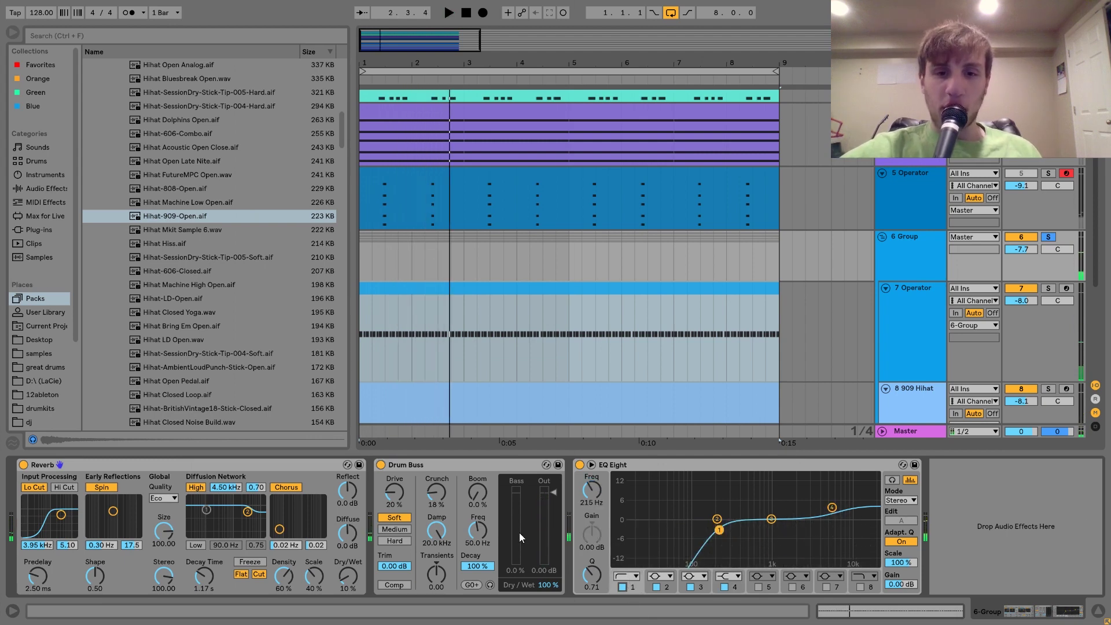
pyautogui.click(580, 465)
pyautogui.press('space')
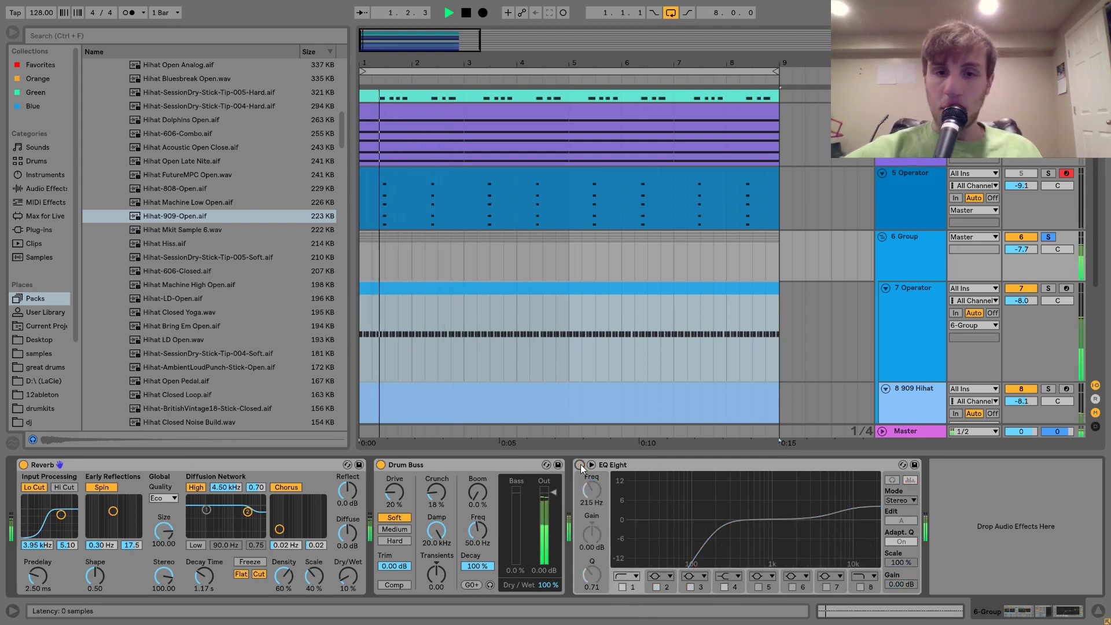
pyautogui.click(580, 466)
pyautogui.press('space')
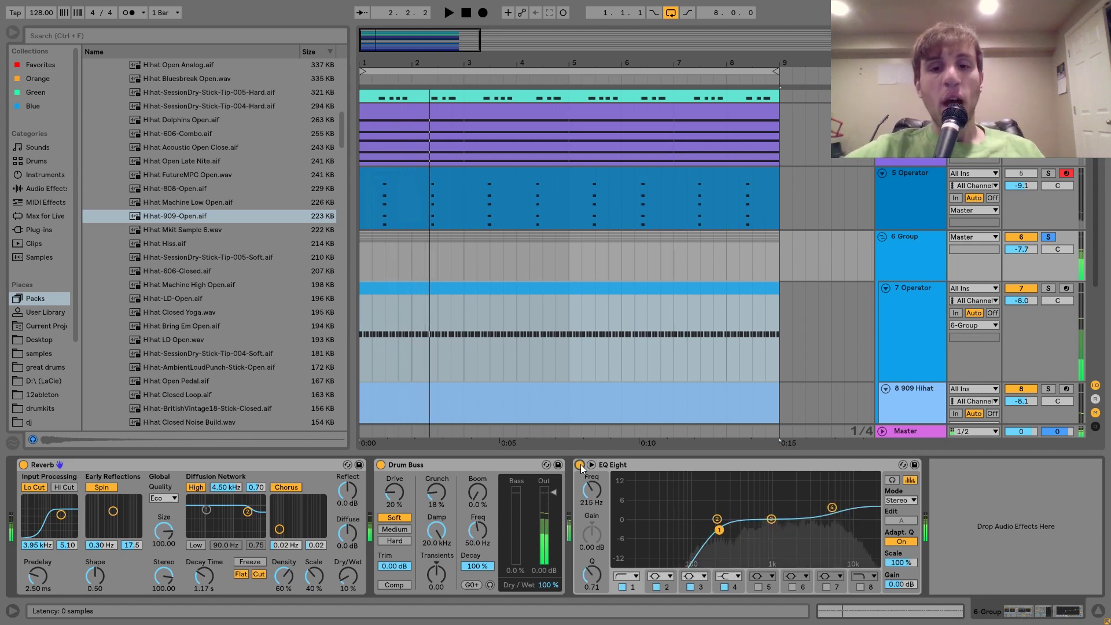
# - Look over the tracks above the drums, reselect the drum group and play it soloed with all its effects
pyautogui.scroll(3, 885, 261)
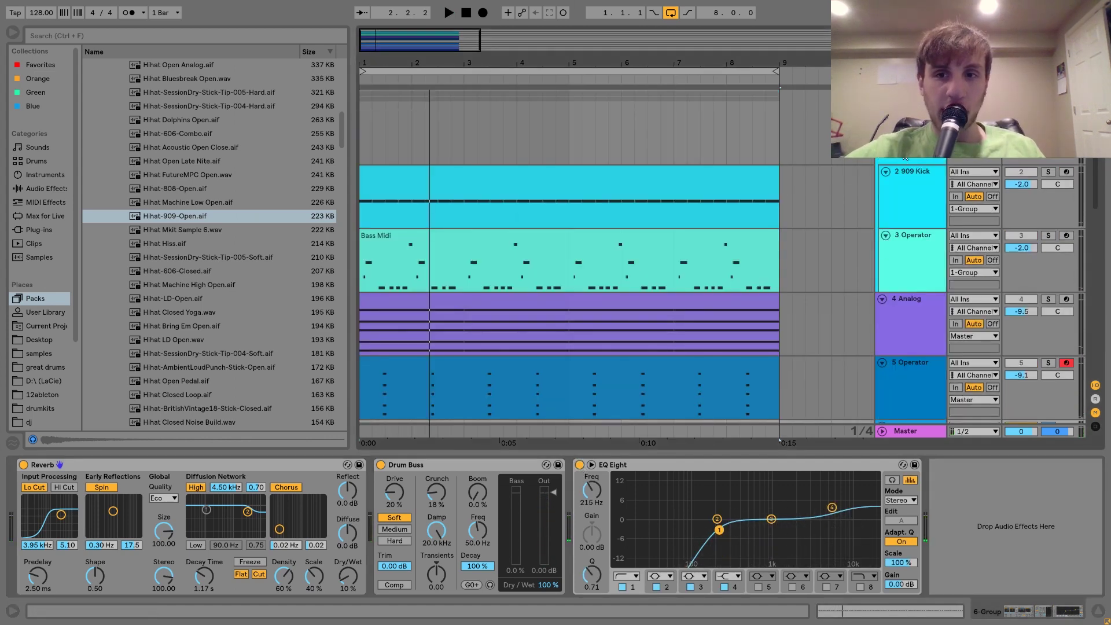
pyautogui.click(891, 235)
pyautogui.scroll(-3, 892, 235)
pyautogui.click(896, 242)
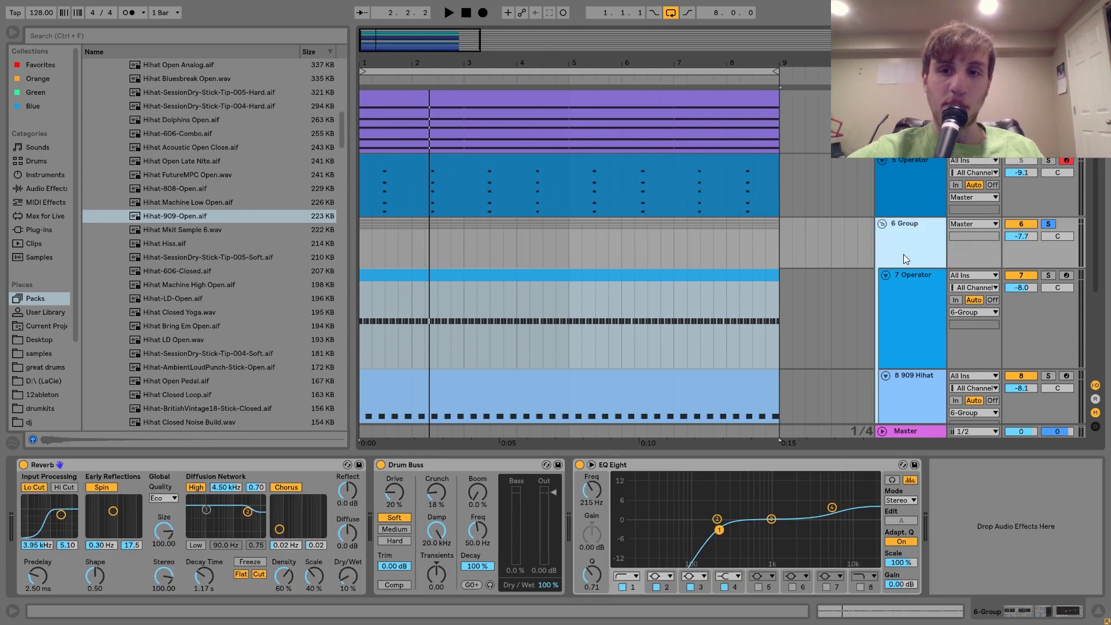
pyautogui.press('space')
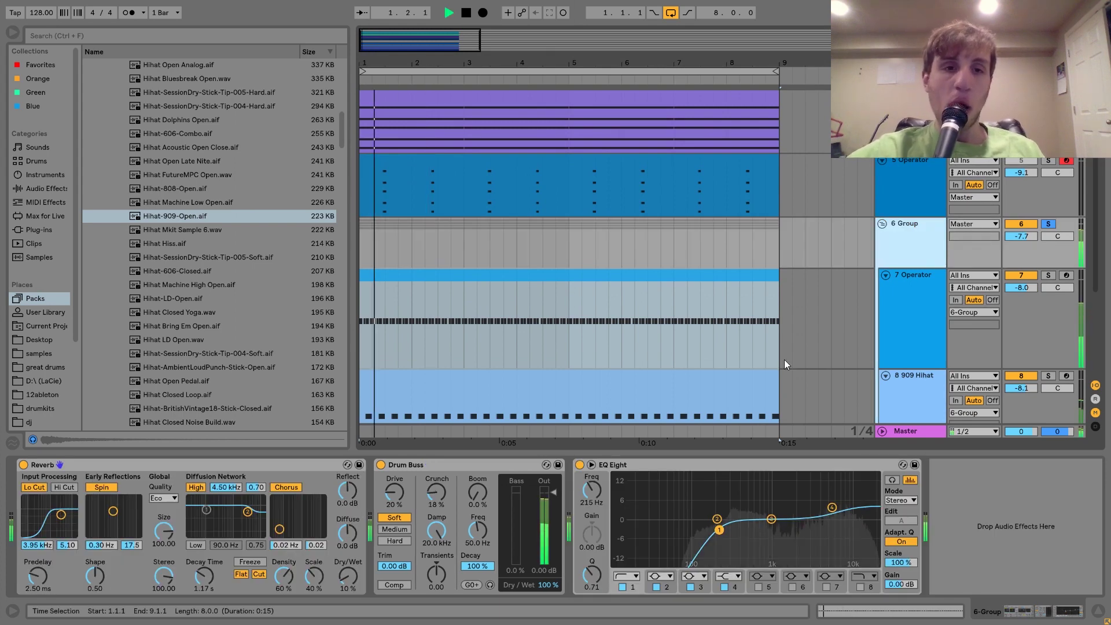
pyautogui.press('space')
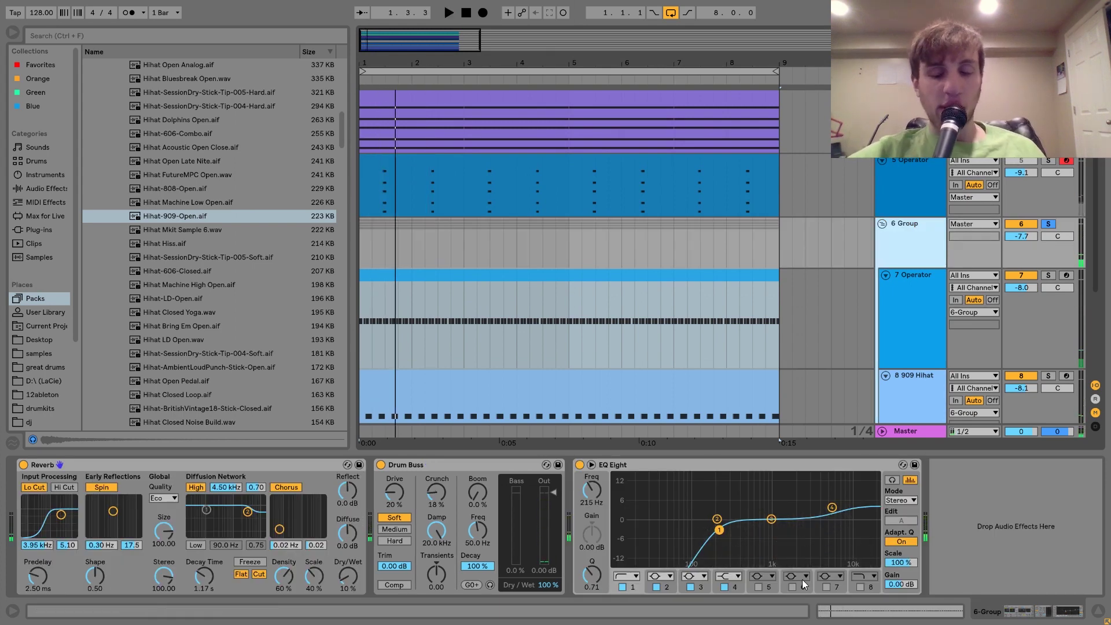